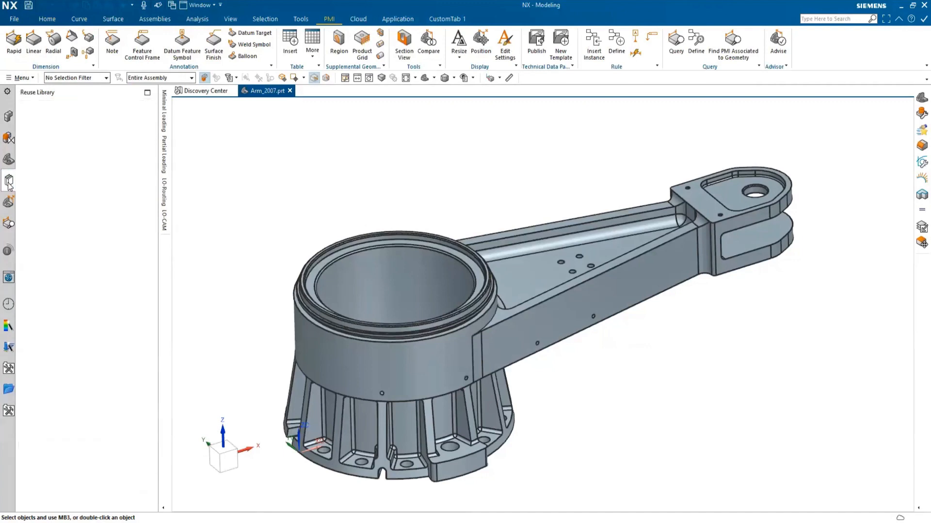
# Step: Expand MBD Logical Rules in the Reuse Library and review its Datum, Appended Text and Dimension rules
pyautogui.scroll(-3, 80, 249)
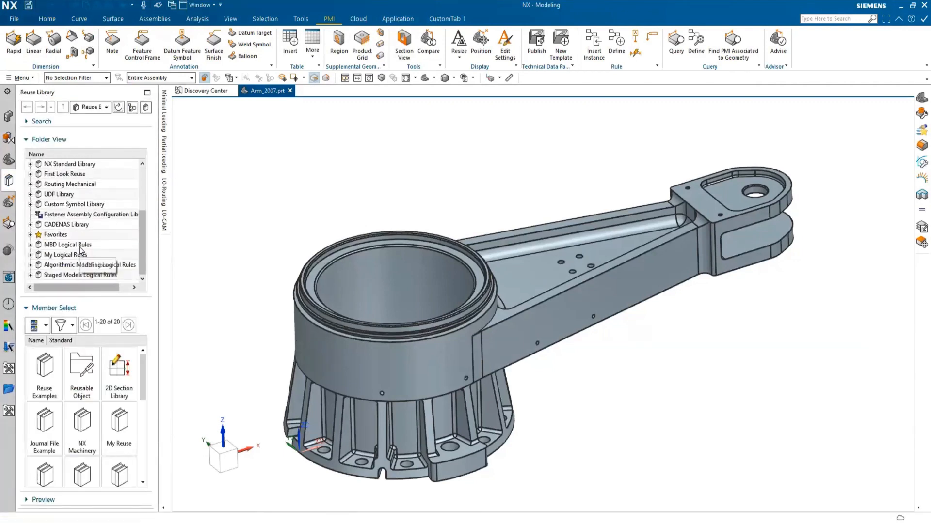
pyautogui.click(77, 245)
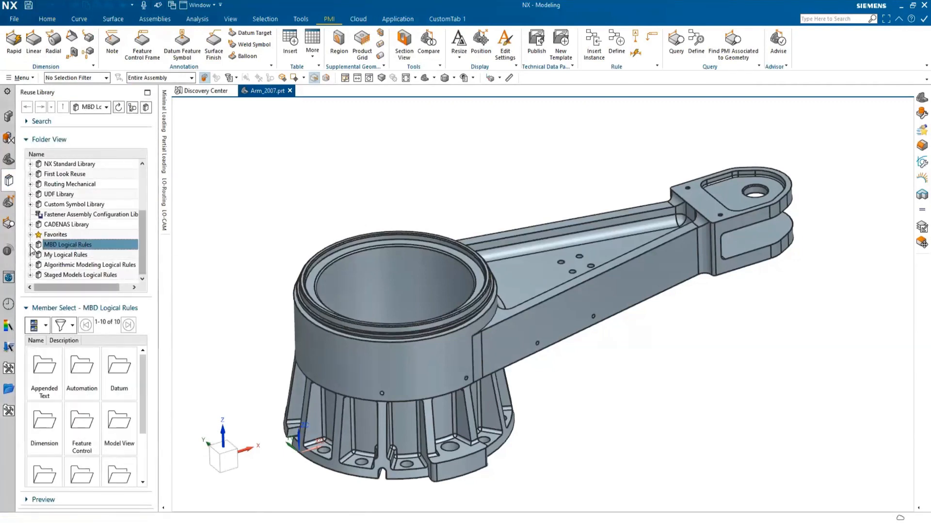
pyautogui.click(30, 245)
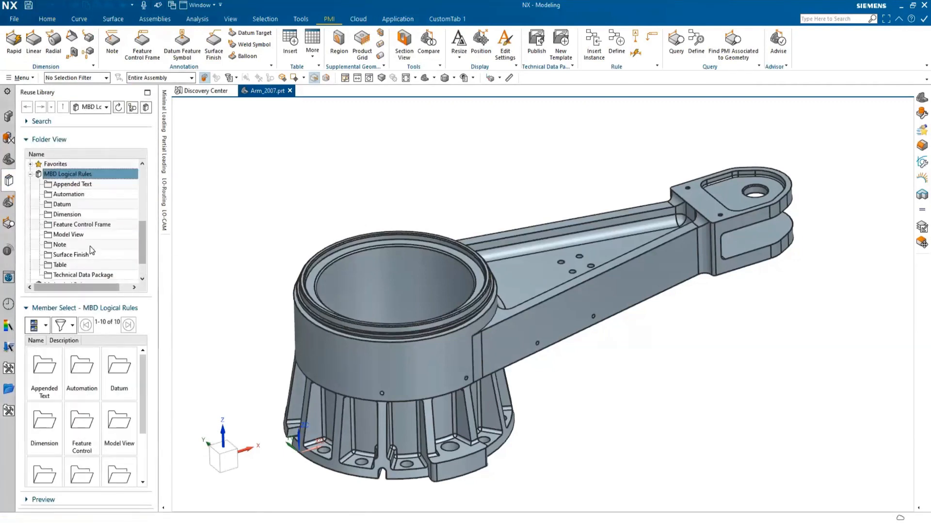
pyautogui.click(64, 213)
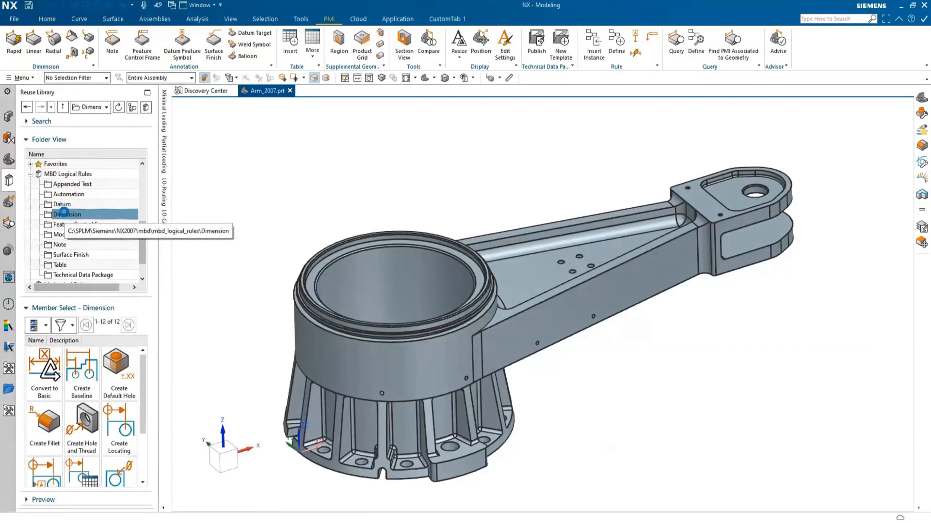
pyautogui.click(65, 205)
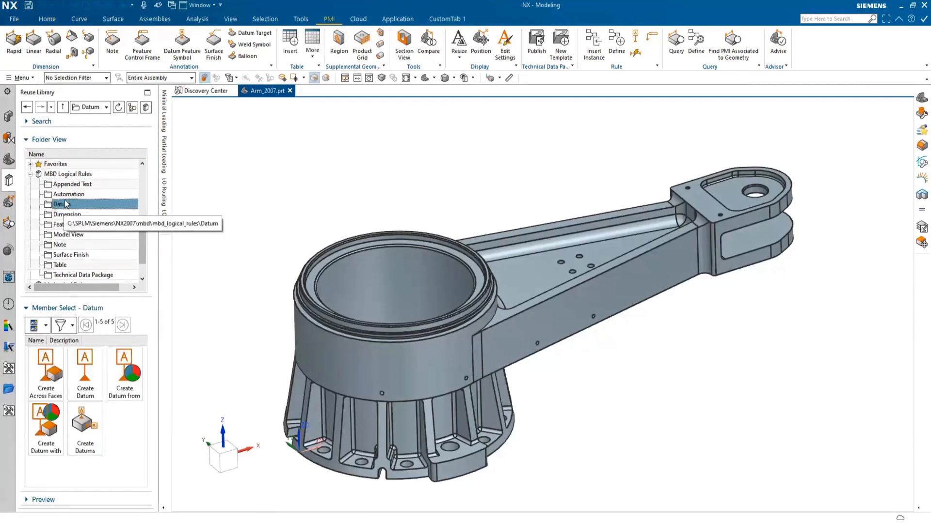
pyautogui.click(66, 188)
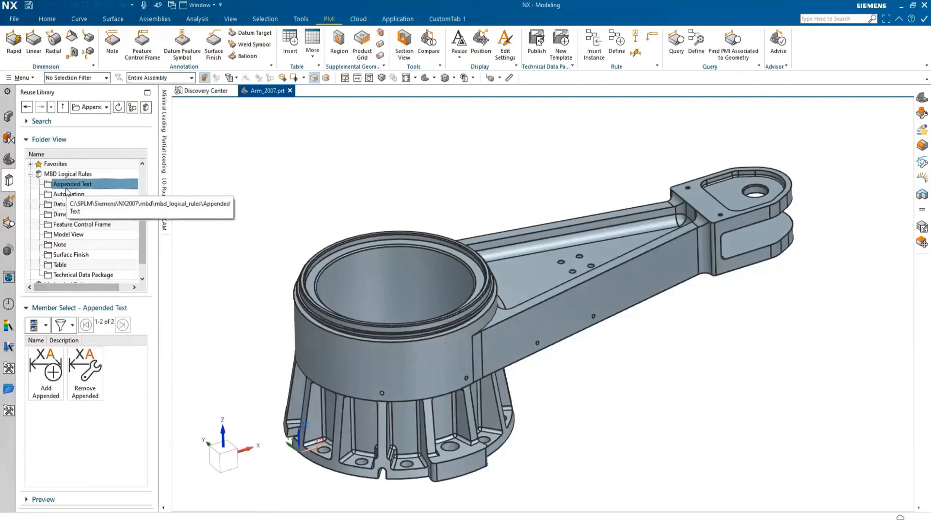
pyautogui.click(66, 215)
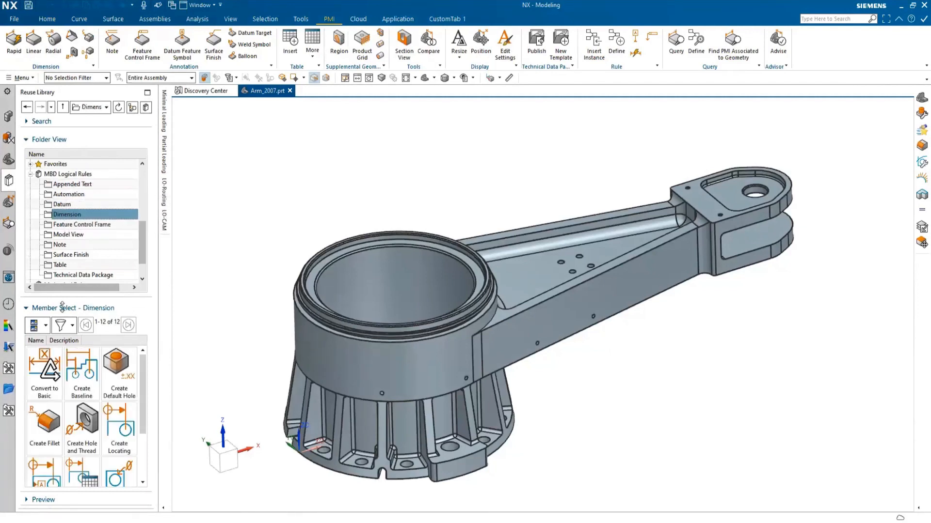
# Step: Insert an instance of the Create Size on Holes rule with deviation H and grade 7 to dimension the arm's holes
pyautogui.scroll(-2, 145, 391)
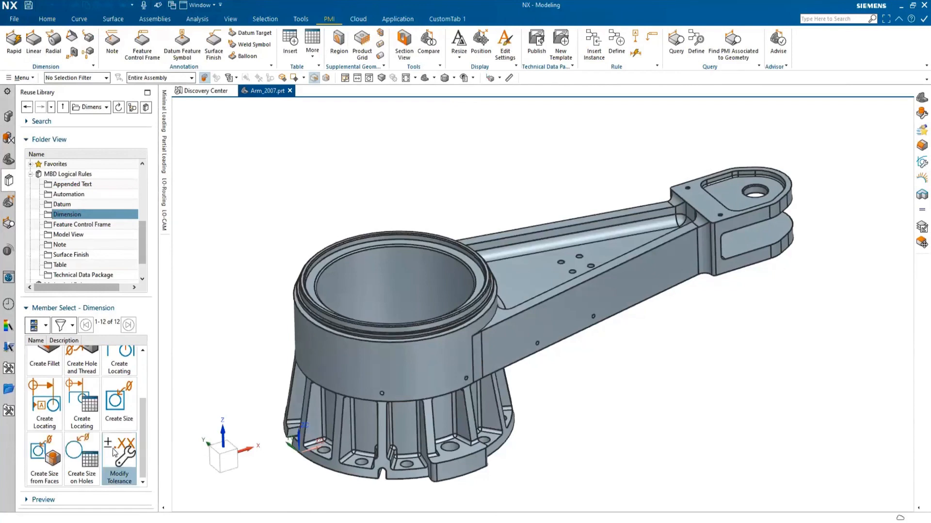
pyautogui.moveTo(88, 458)
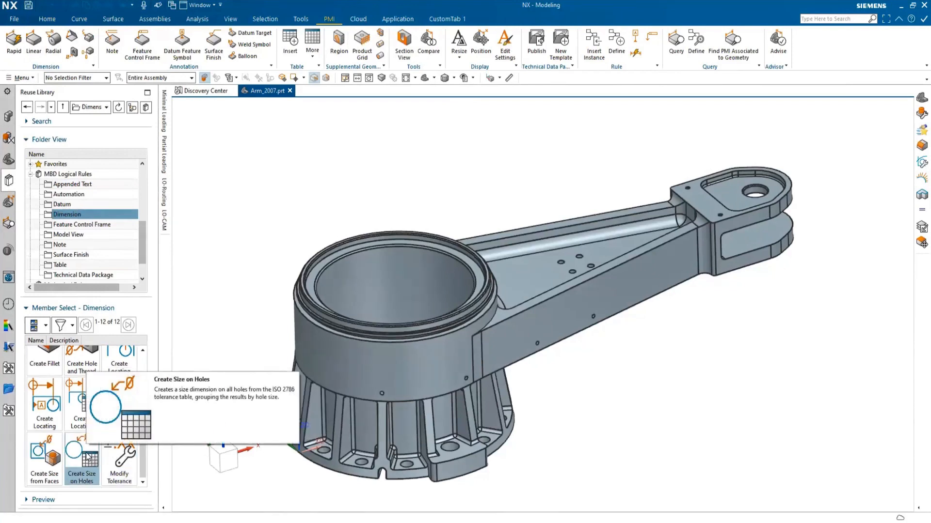
pyautogui.rightClick(88, 455)
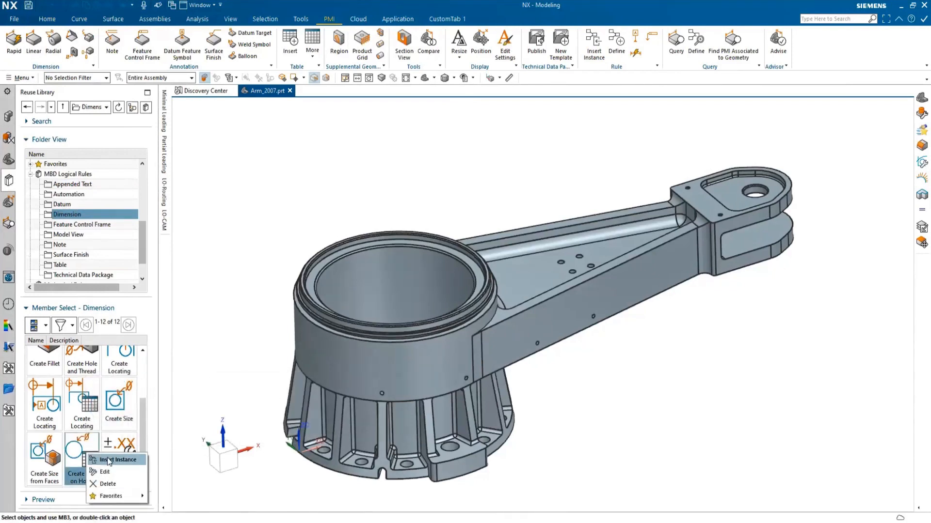
pyautogui.click(108, 461)
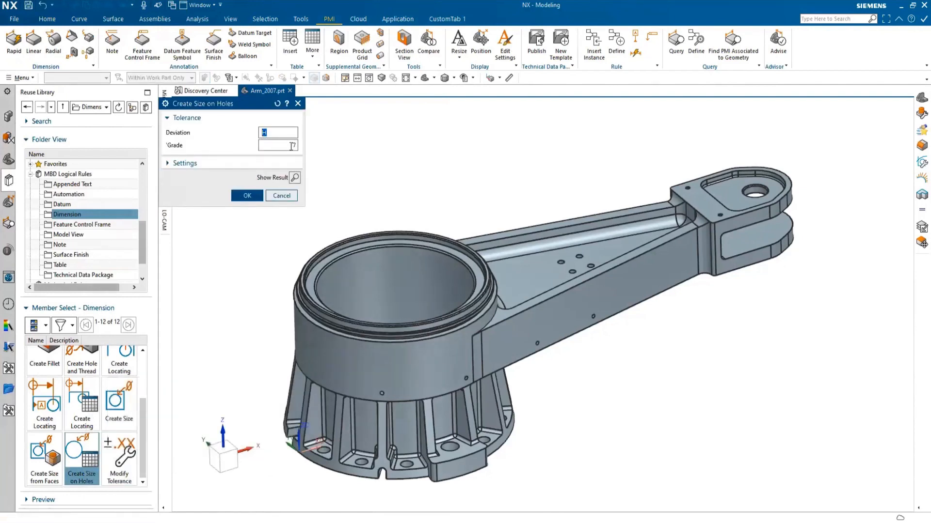
pyautogui.click(248, 196)
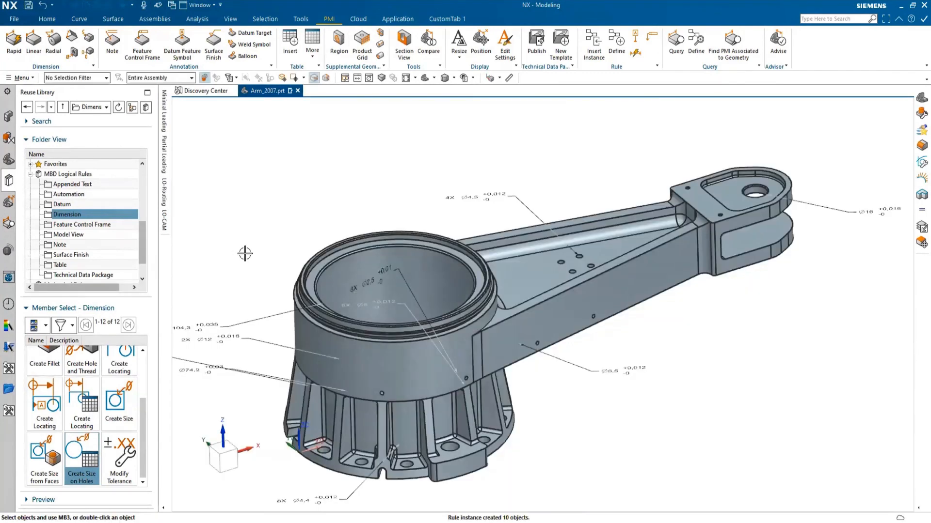
pyautogui.moveTo(611, 297); pyautogui.dragTo(416, 214, button='middle')
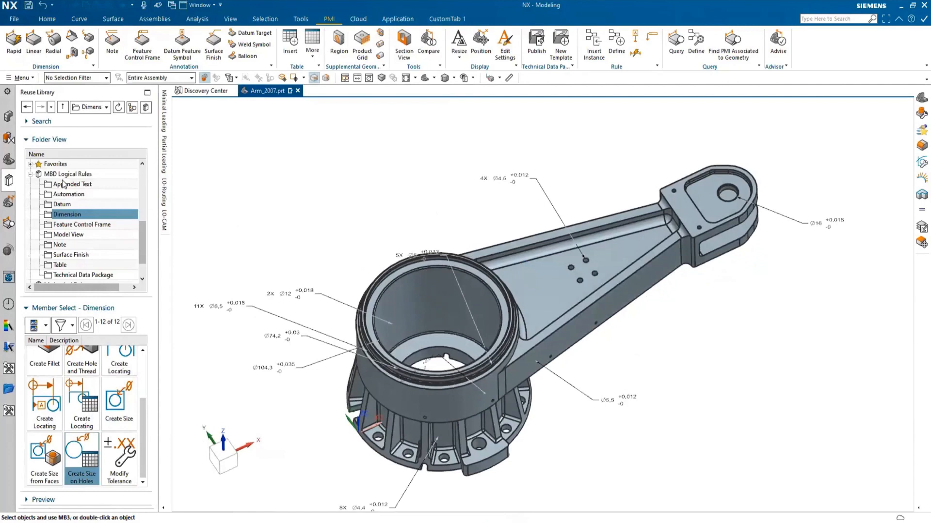
# Step: Examine the user-defined model views and dimensions in the MBD Navigator, and check which holes the 4X Ø4.5 dimension references
pyautogui.click(9, 203)
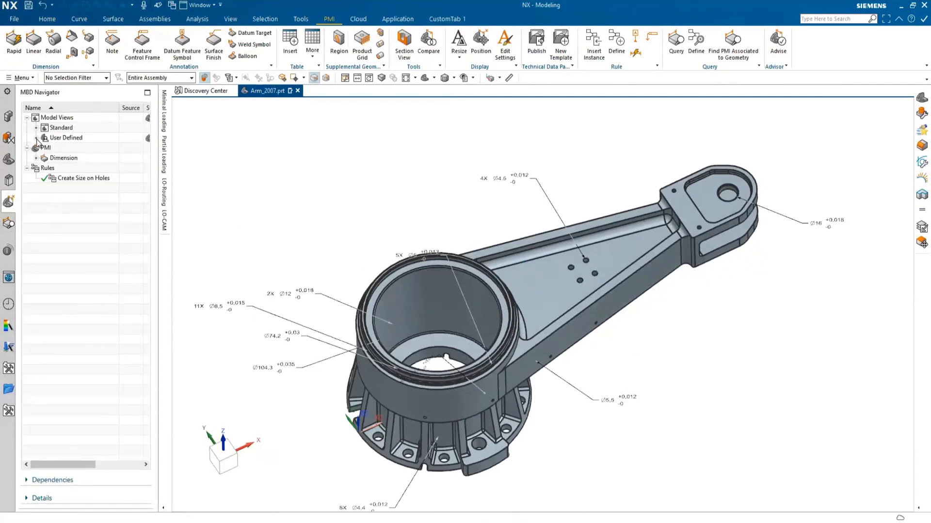
pyautogui.click(37, 138)
pyautogui.click(36, 169)
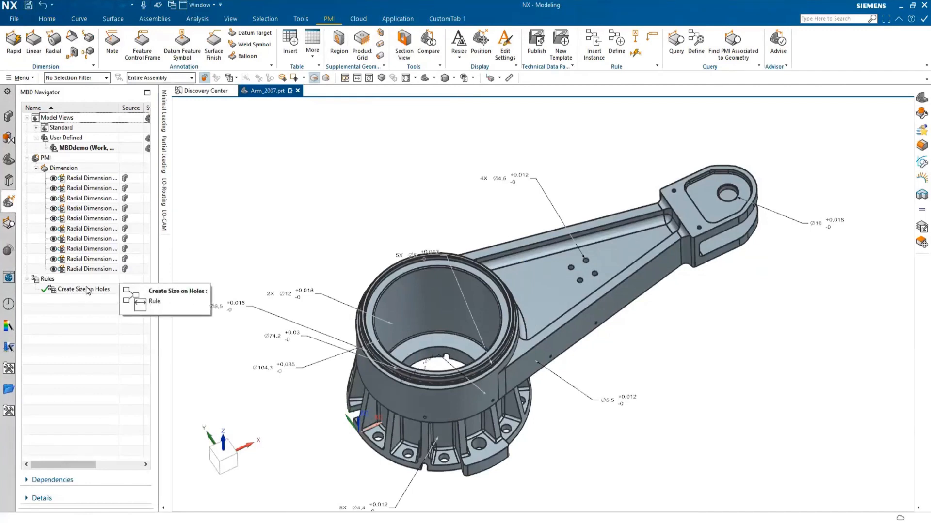
pyautogui.click(529, 181)
pyautogui.scroll(5, 604, 278)
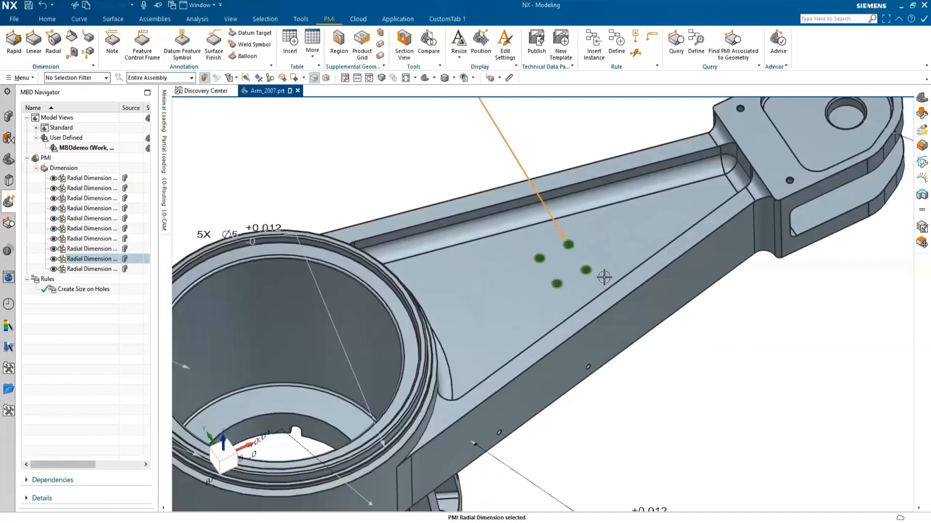
pyautogui.scroll(-5, 588, 292)
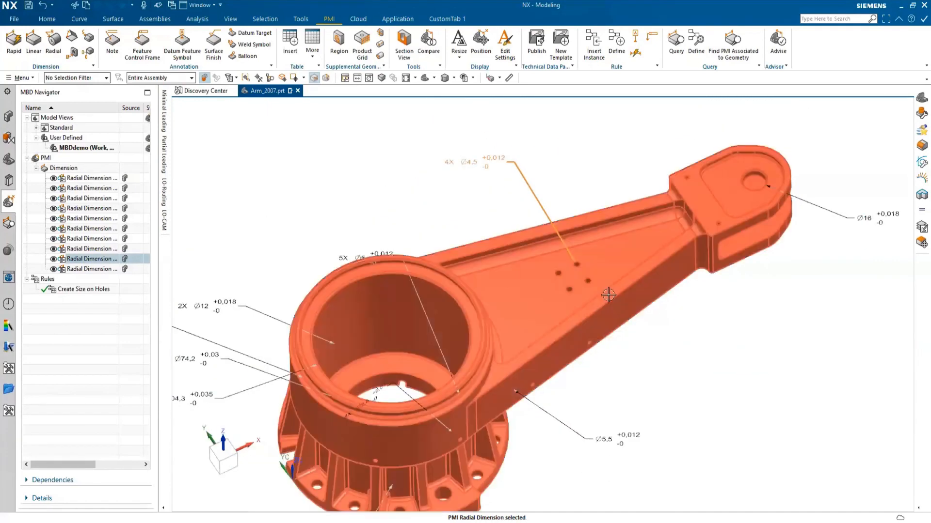
pyautogui.scroll(-1, 608, 294)
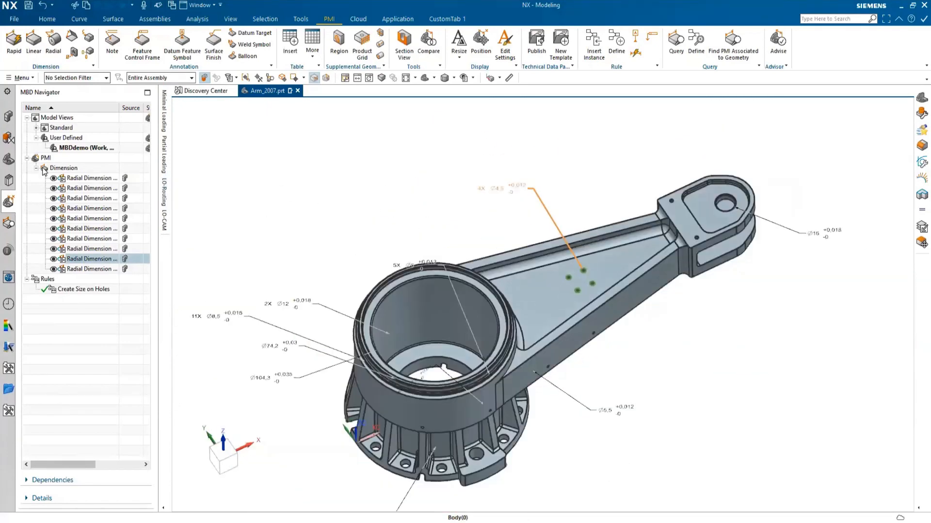
# Step: Insert the Create Datums rule starting at letter A, using the base's underside, the fork's inner face and the large bore
pyautogui.click(8, 180)
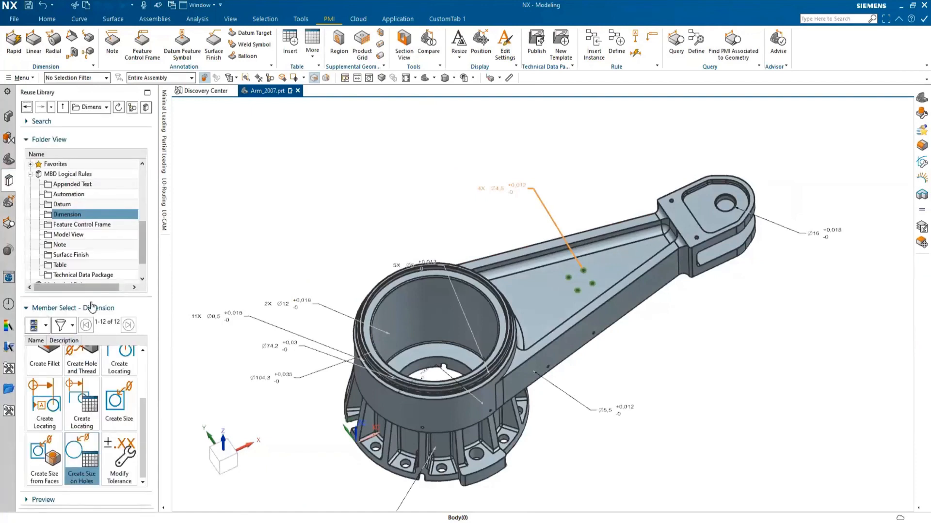
pyautogui.click(61, 205)
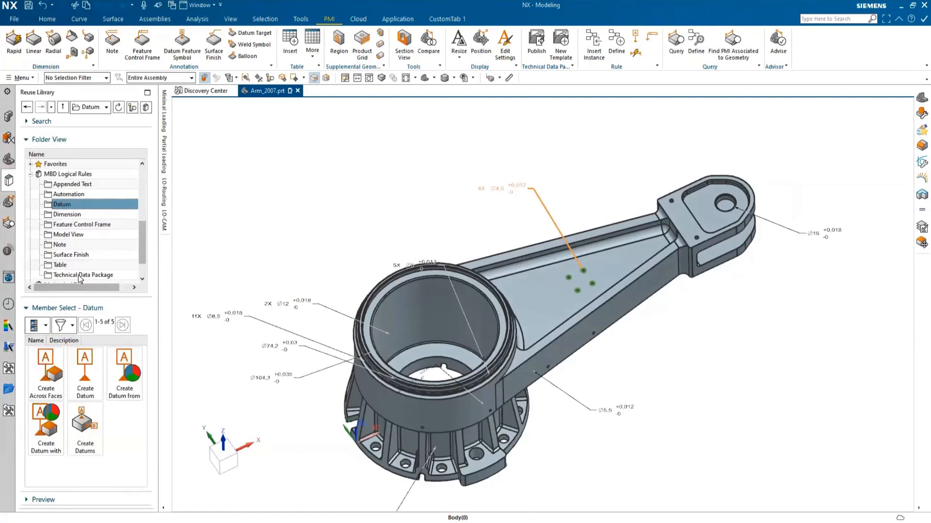
pyautogui.doubleClick(85, 423)
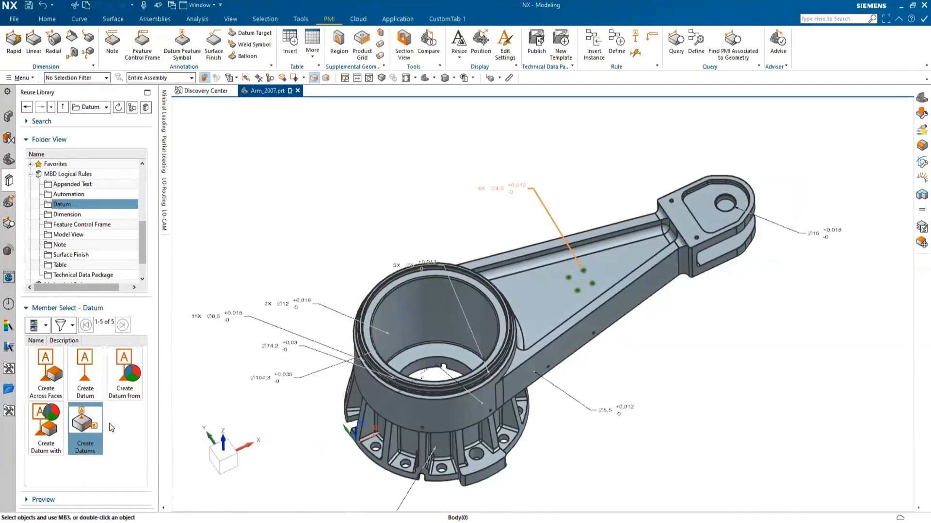
pyautogui.moveTo(445, 322); pyautogui.dragTo(478, 264, button='middle')
pyautogui.click(480, 262)
pyautogui.moveTo(454, 194); pyautogui.dragTo(494, 289, button='middle')
pyautogui.click(494, 289)
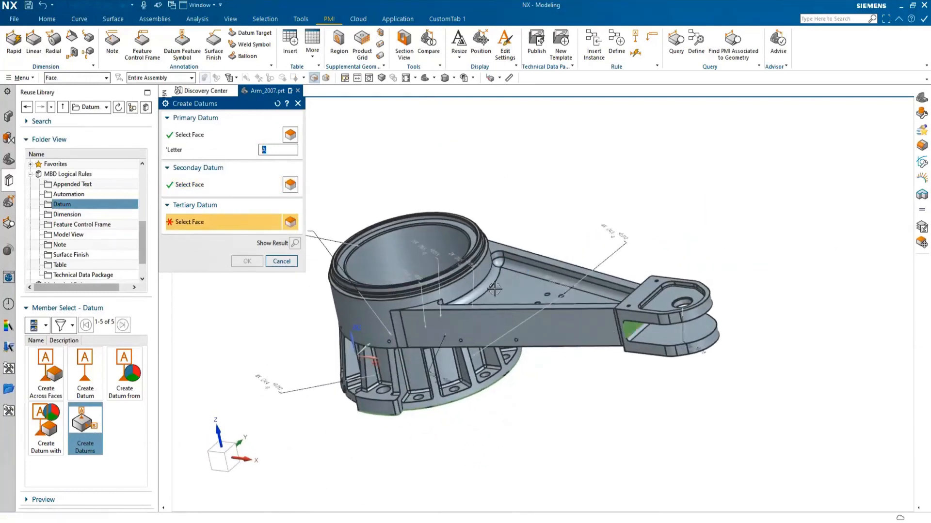
pyautogui.click(387, 239)
pyautogui.click(247, 262)
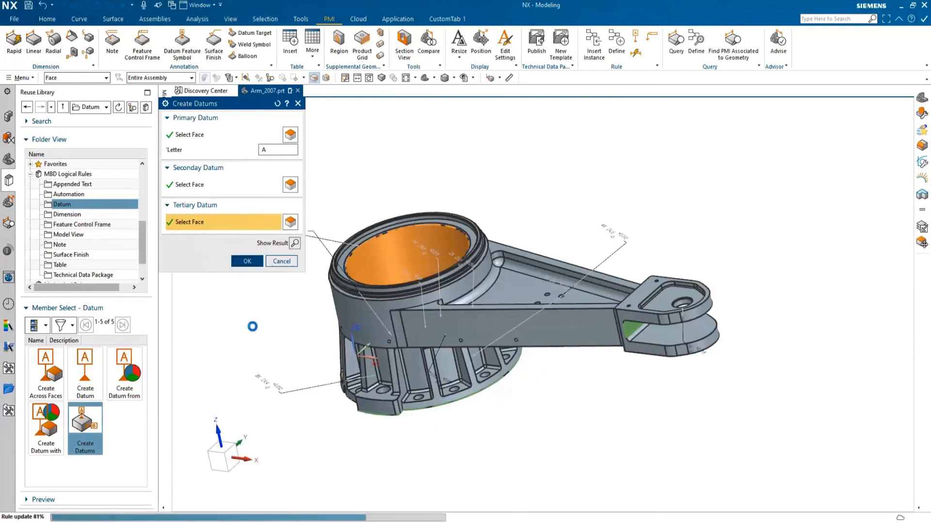
# Step: Move the datum A symbol closer to the underside of the base
pyautogui.moveTo(263, 315); pyautogui.dragTo(354, 312, button='middle')
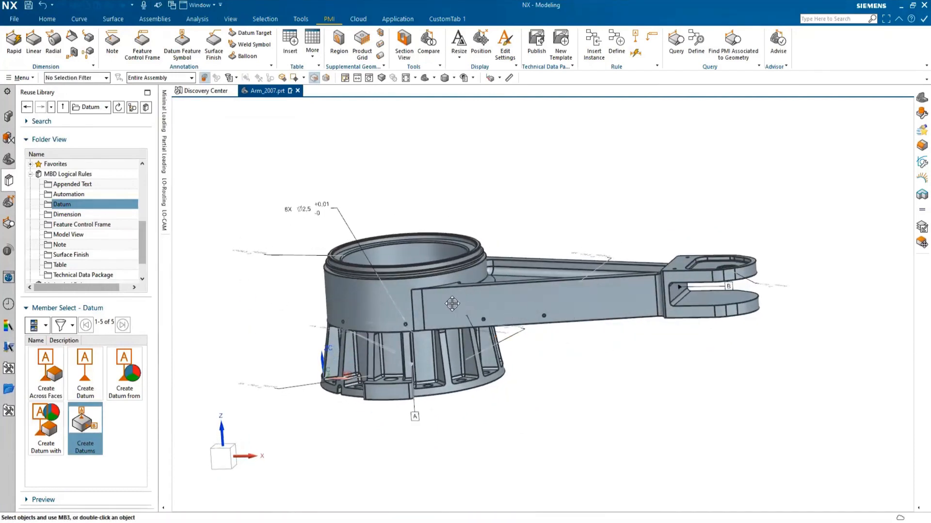
pyautogui.moveTo(313, 323); pyautogui.dragTo(316, 315, button='middle')
pyautogui.moveTo(408, 438); pyautogui.dragTo(407, 404)
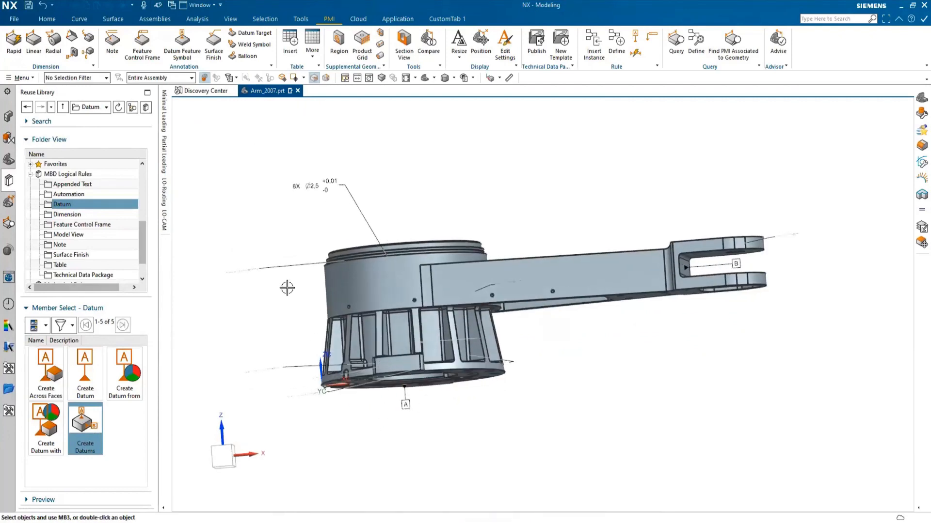
pyautogui.moveTo(287, 288); pyautogui.dragTo(219, 327, button='middle')
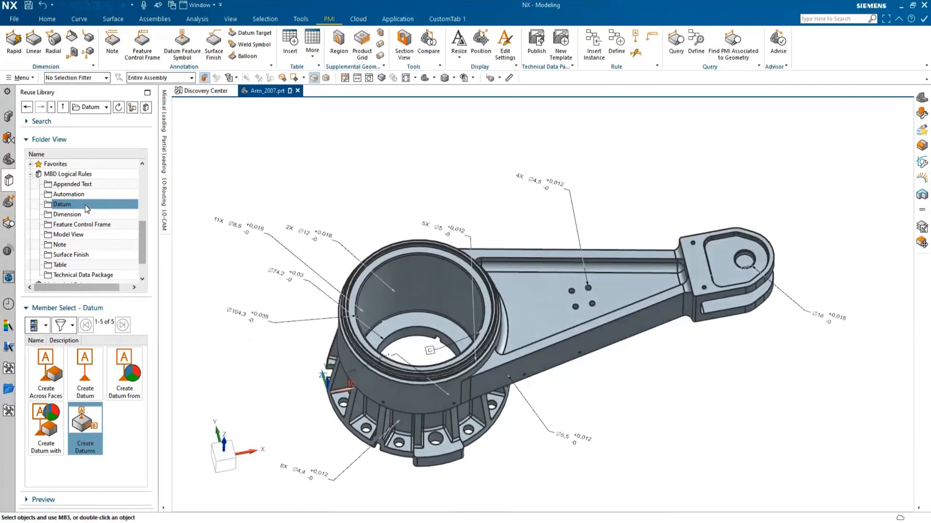
# Step: Start an instance of the Create Position from Datum rule and assign datum A as the primary datum
pyautogui.click(81, 225)
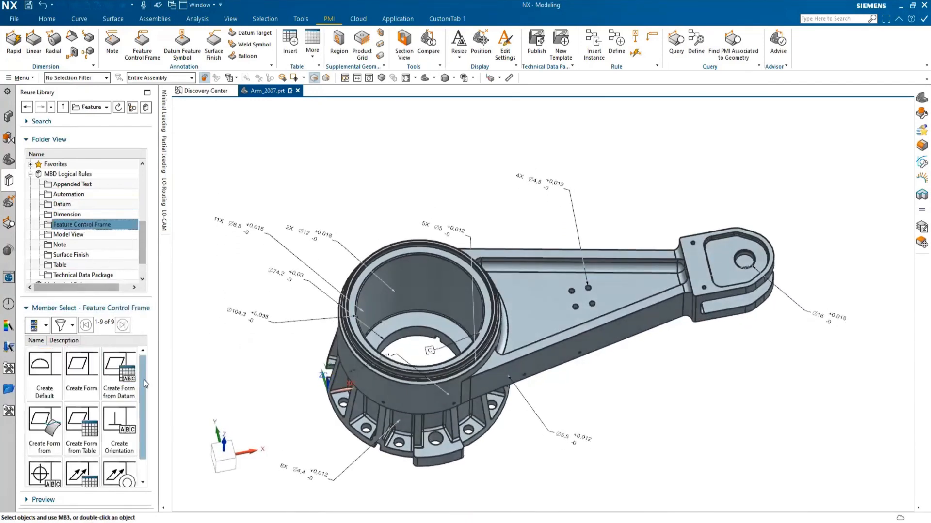
pyautogui.scroll(-1, 143, 380)
pyautogui.click(41, 459)
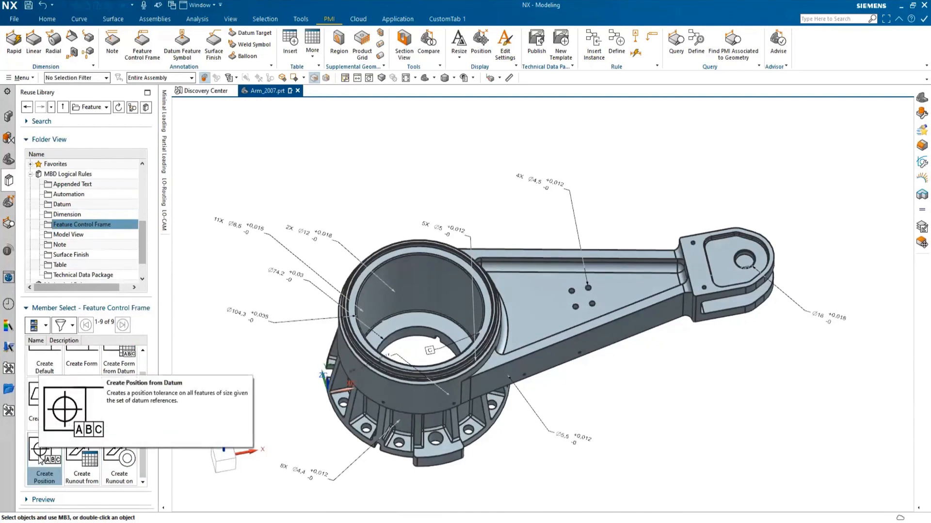
pyautogui.rightClick(40, 458)
pyautogui.click(53, 464)
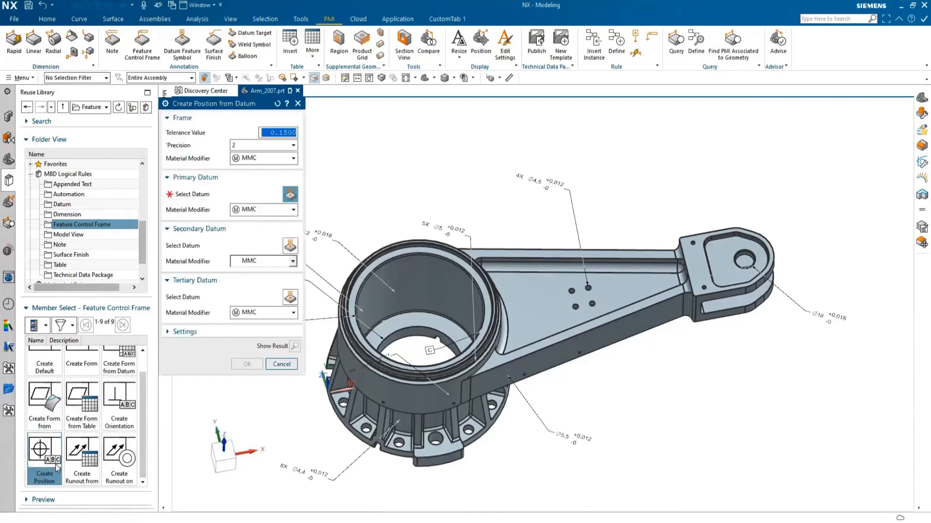
pyautogui.moveTo(442, 315); pyautogui.dragTo(442, 264, button='middle')
pyautogui.click(380, 383)
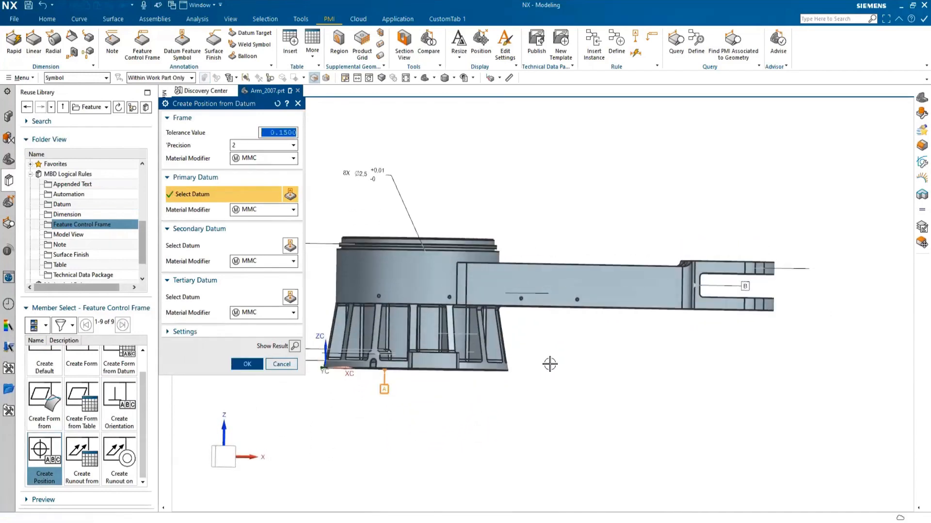
# Step: Assign datum B as the secondary datum and create the position tolerances with a value of 0.15 at MMC
pyautogui.moveTo(550, 364); pyautogui.dragTo(531, 376, button='middle')
pyautogui.click(197, 249)
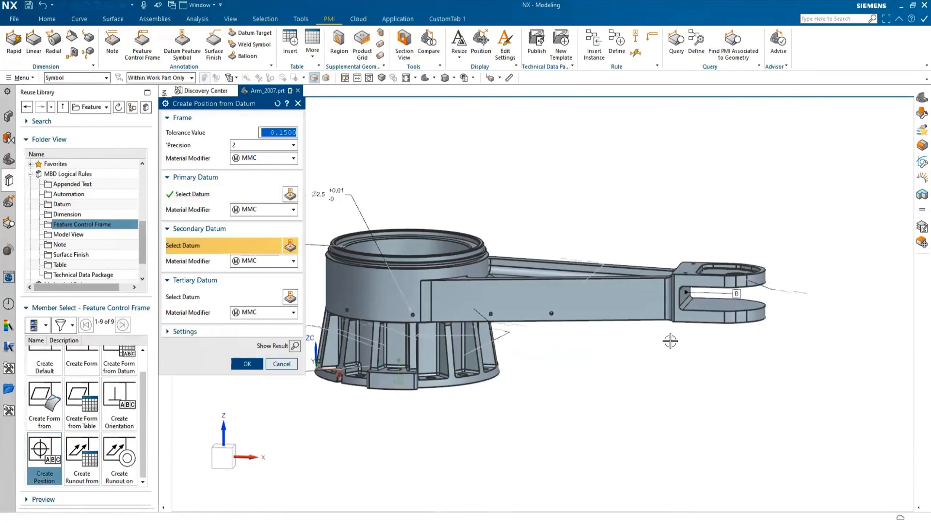
pyautogui.click(740, 294)
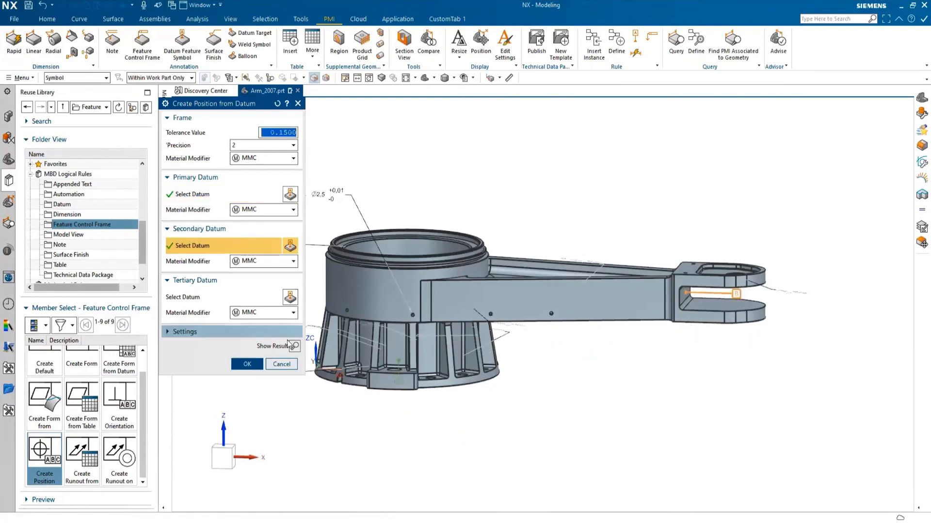
pyautogui.click(245, 364)
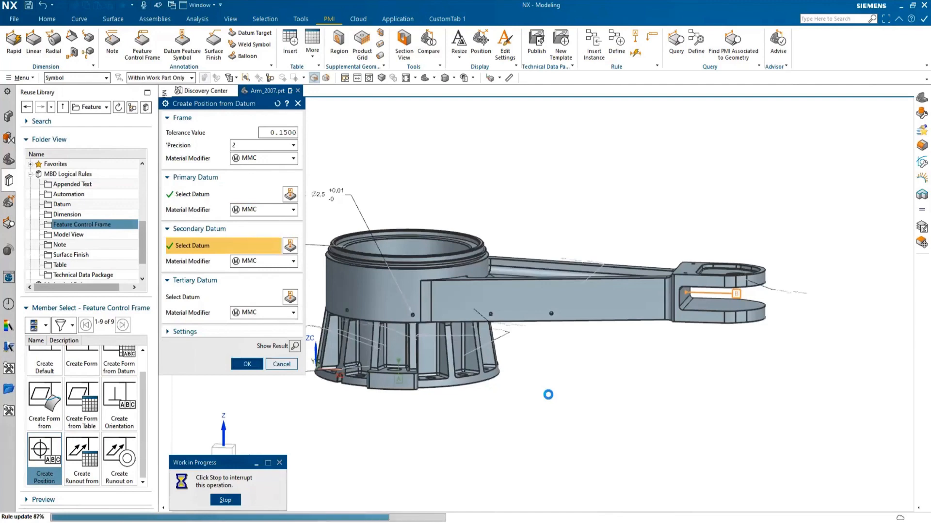
pyautogui.moveTo(561, 368); pyautogui.dragTo(591, 371, button='middle')
pyautogui.scroll(-1, 593, 366)
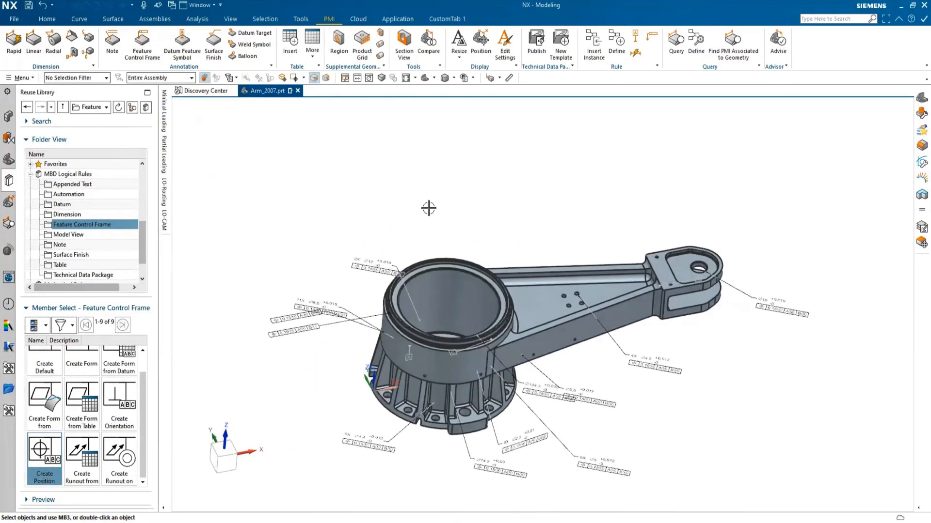
pyautogui.moveTo(429, 208); pyautogui.dragTo(427, 223, button='middle')
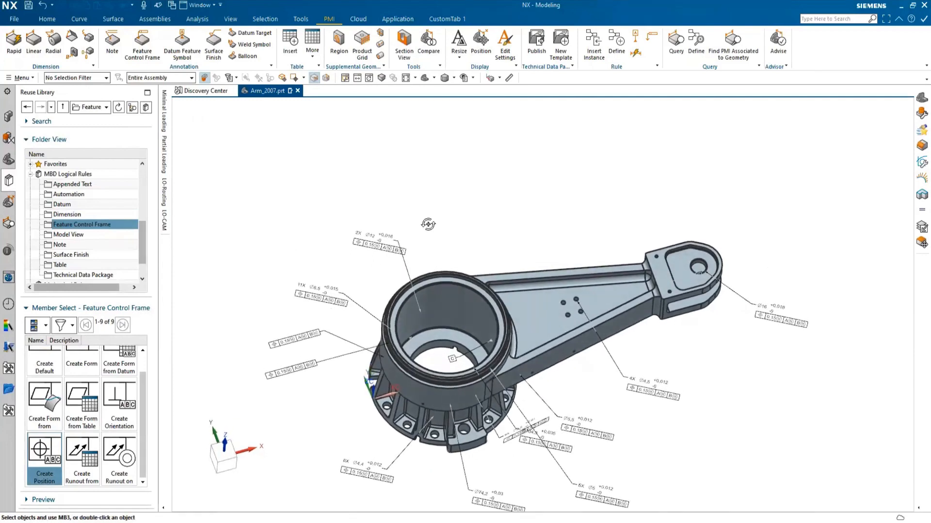
# Step: Review the datum feature symbols and feature control frames listed among the part's PMI annotations in the MBD Navigator
pyautogui.click(8, 204)
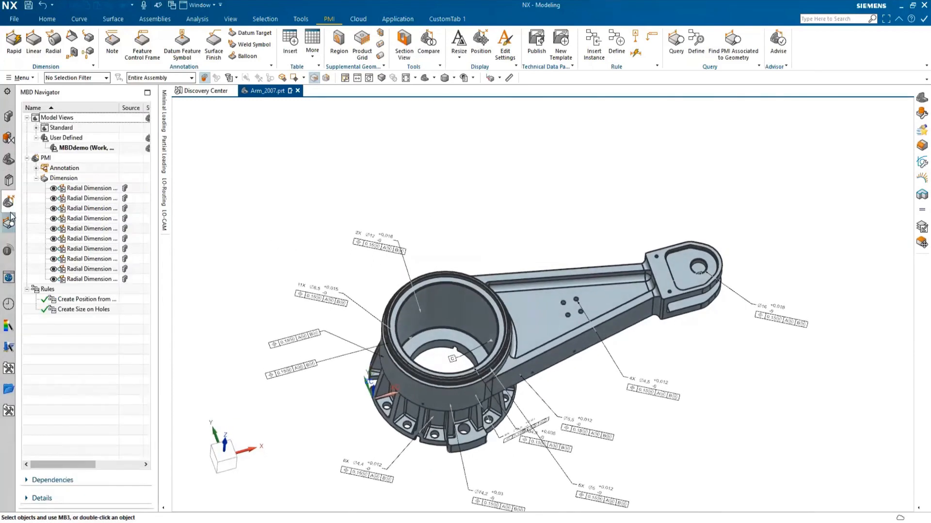
pyautogui.click(36, 168)
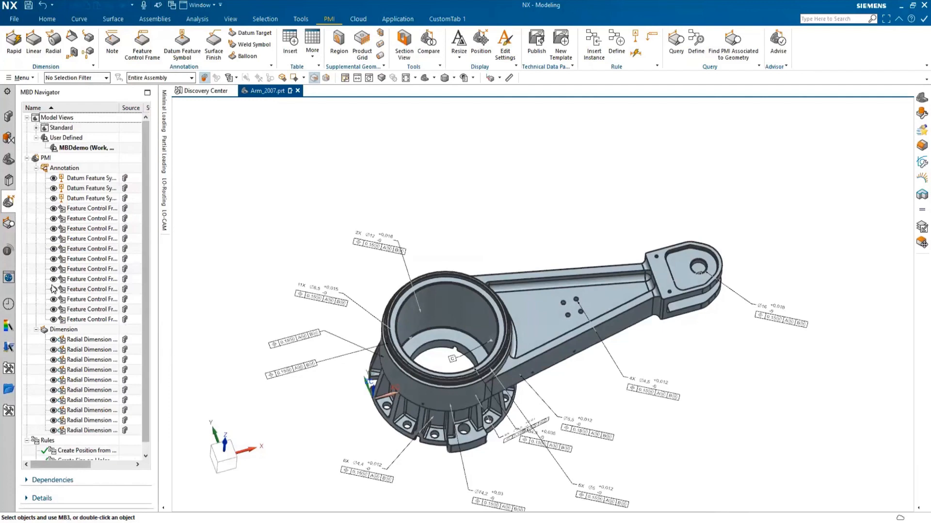
pyautogui.click(79, 178)
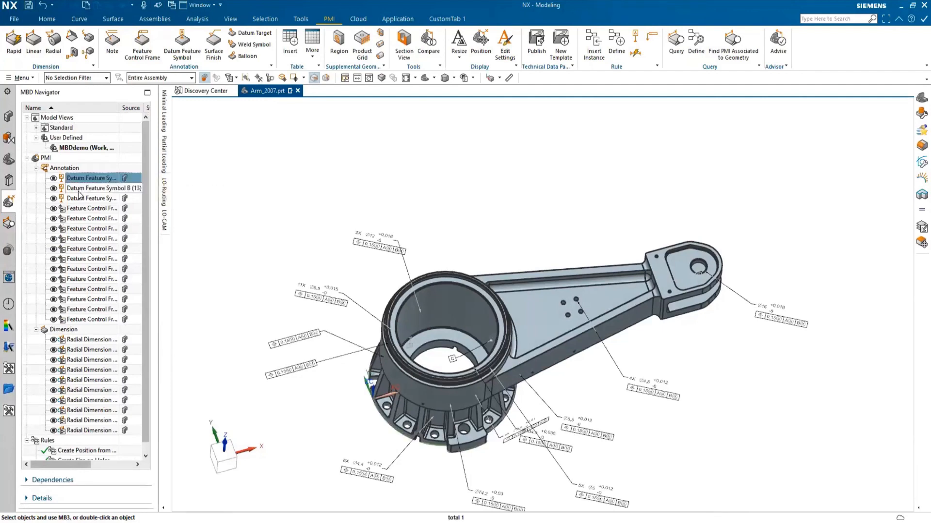
pyautogui.click(80, 198)
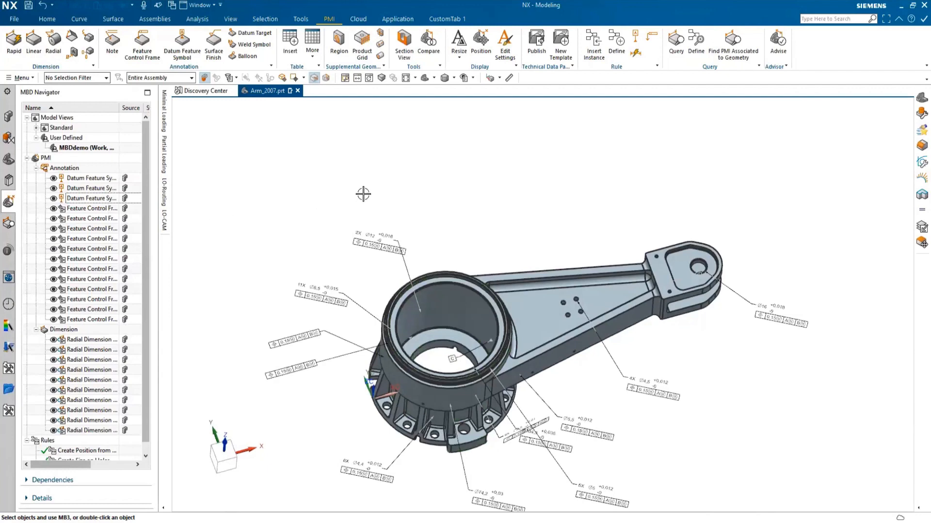
pyautogui.moveTo(363, 192); pyautogui.dragTo(428, 181, button='middle')
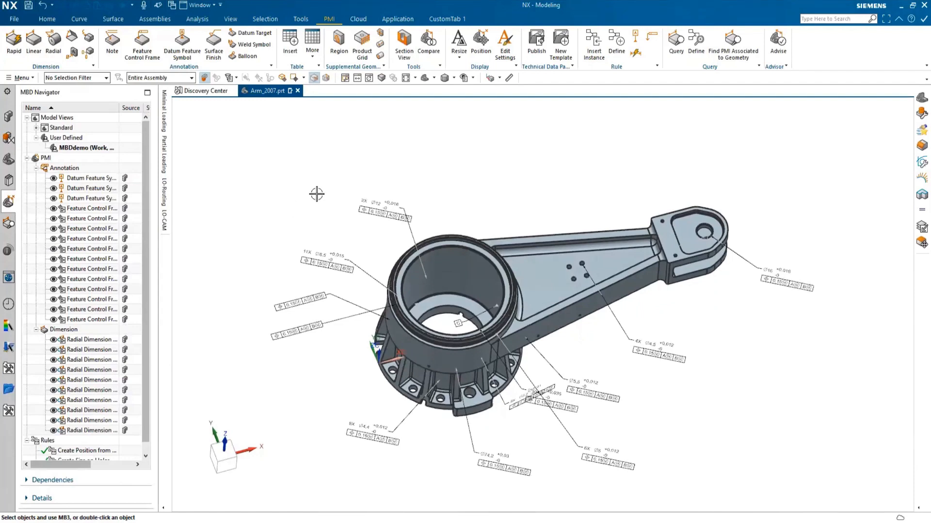
# Step: Run the PMI Advisor on the part and read the advisor check for the 2X Ø12 hole's feature control frame
pyautogui.click(777, 45)
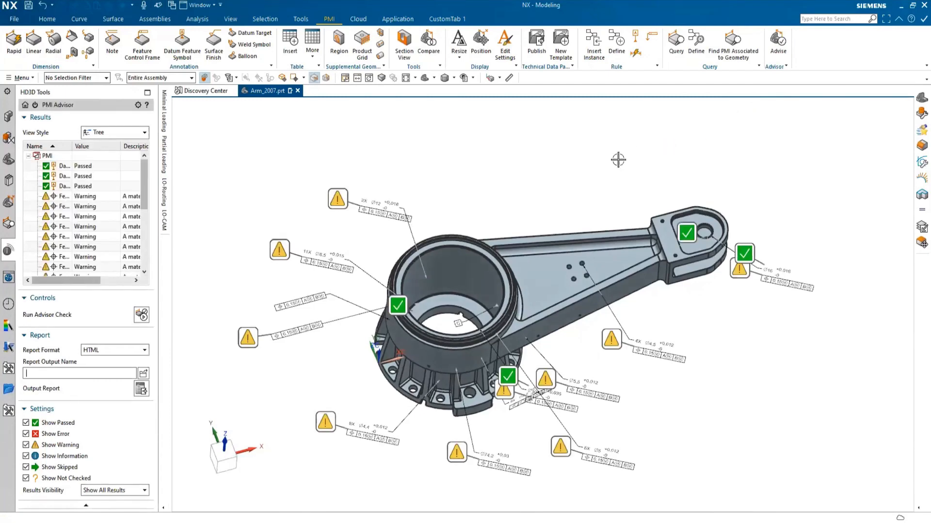
pyautogui.scroll(2, 333, 194)
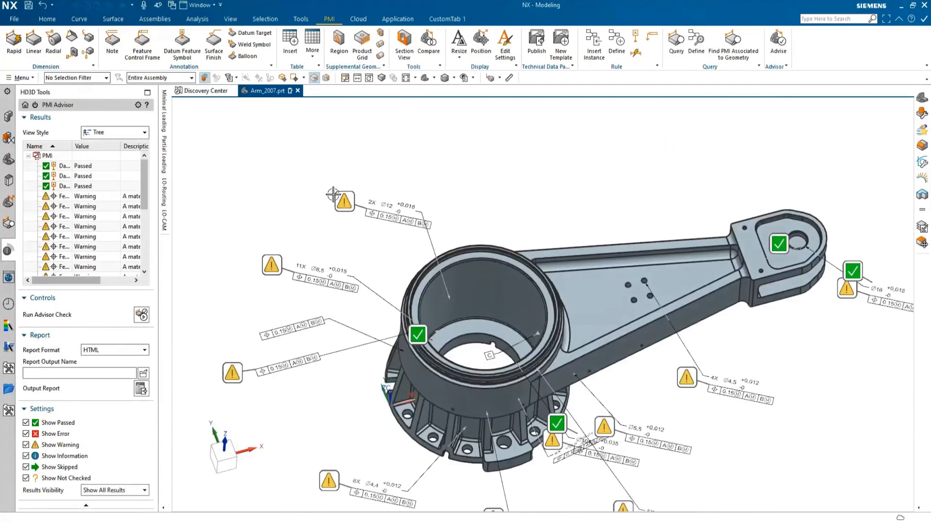
pyautogui.scroll(3, 333, 194)
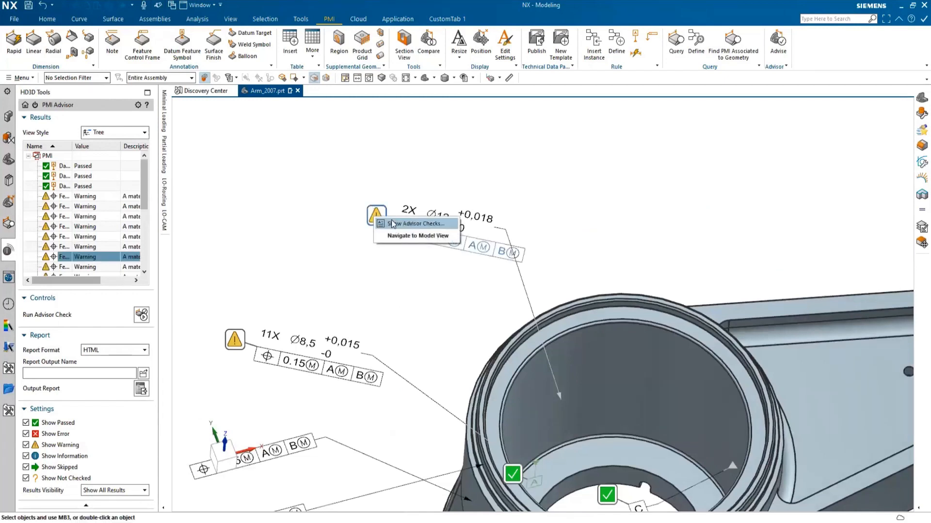
pyautogui.click(375, 215)
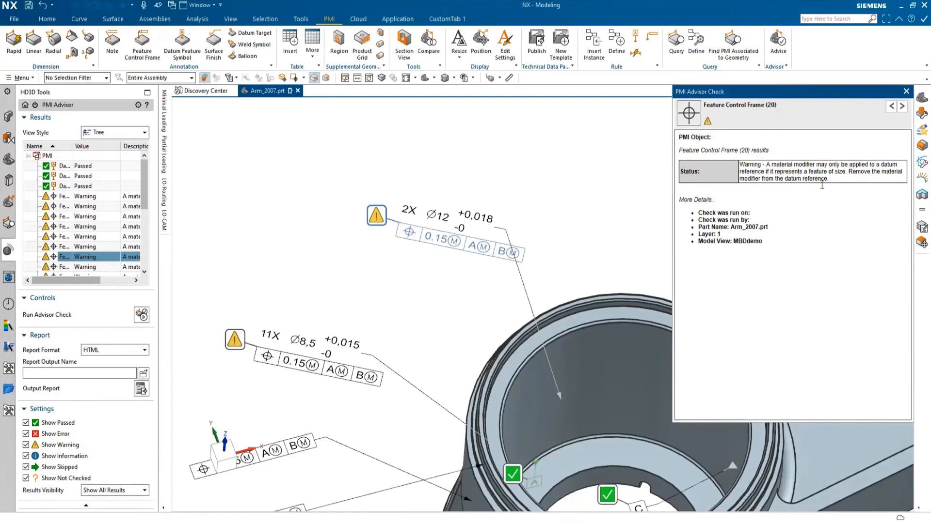
pyautogui.click(905, 92)
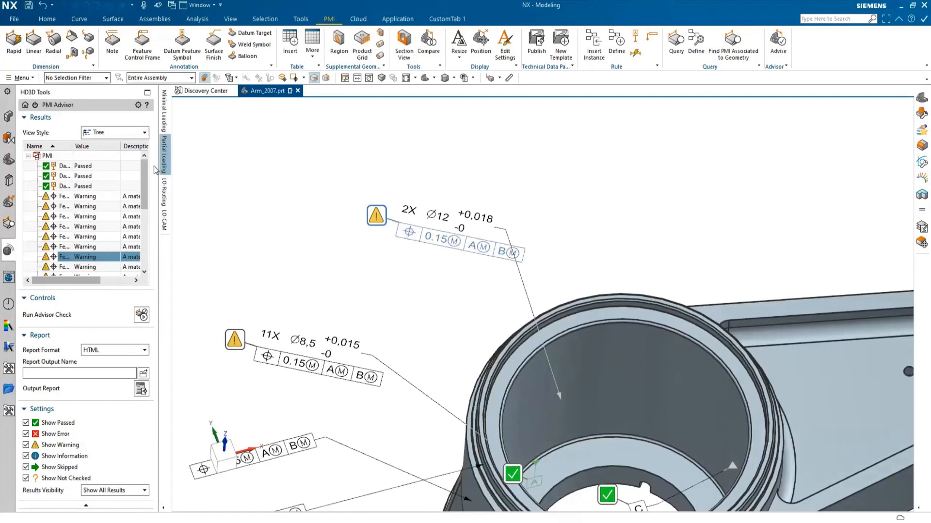
# Step: Edit the Create Position from Datum rule instance, setting the material modifiers of the frame and the primary, secondary and tertiary datums to None
pyautogui.click(9, 202)
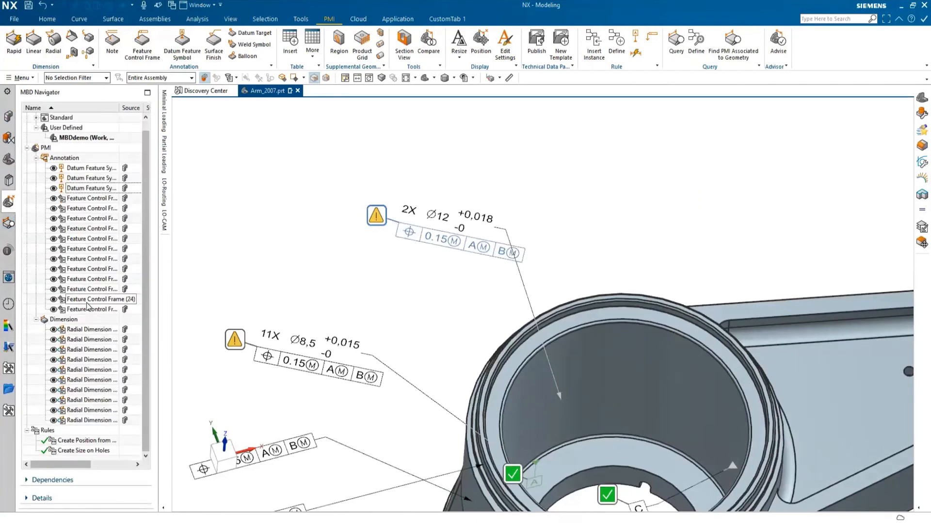
pyautogui.rightClick(82, 441)
pyautogui.click(112, 345)
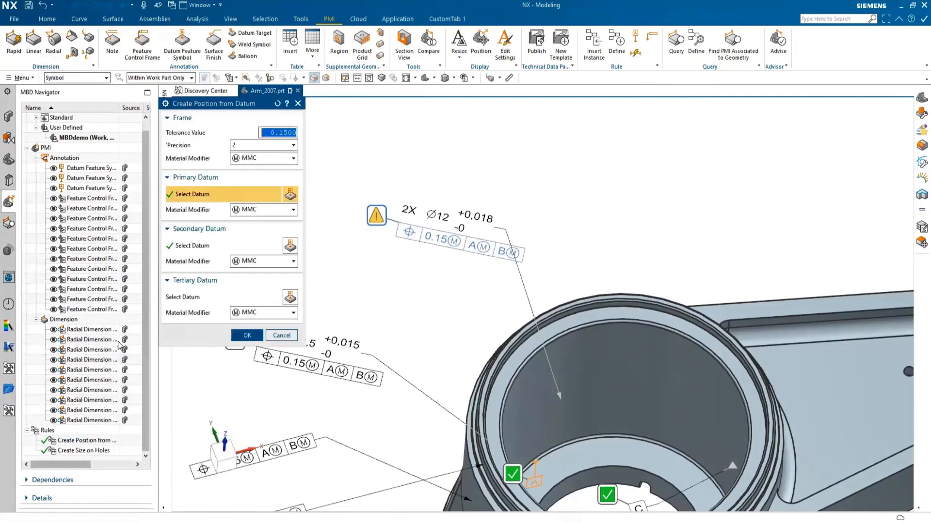
pyautogui.click(291, 158)
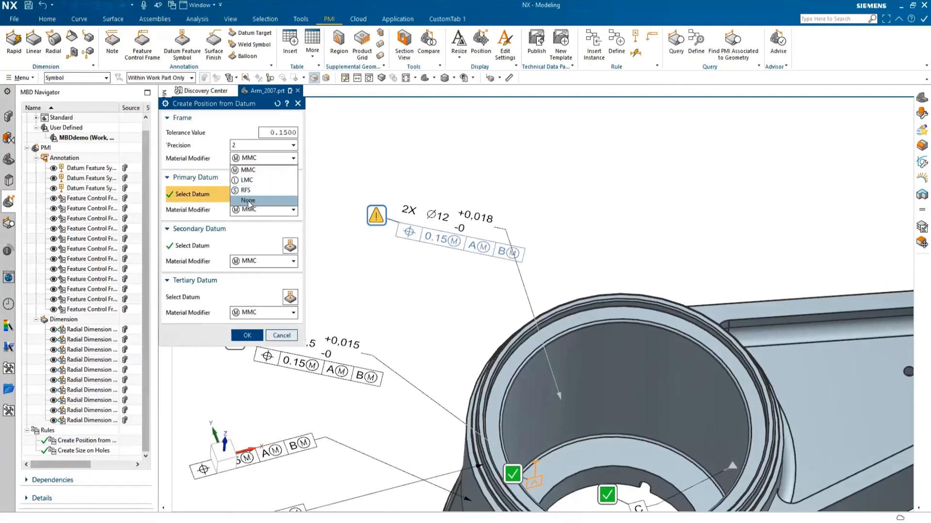
pyautogui.click(275, 207)
pyautogui.click(292, 210)
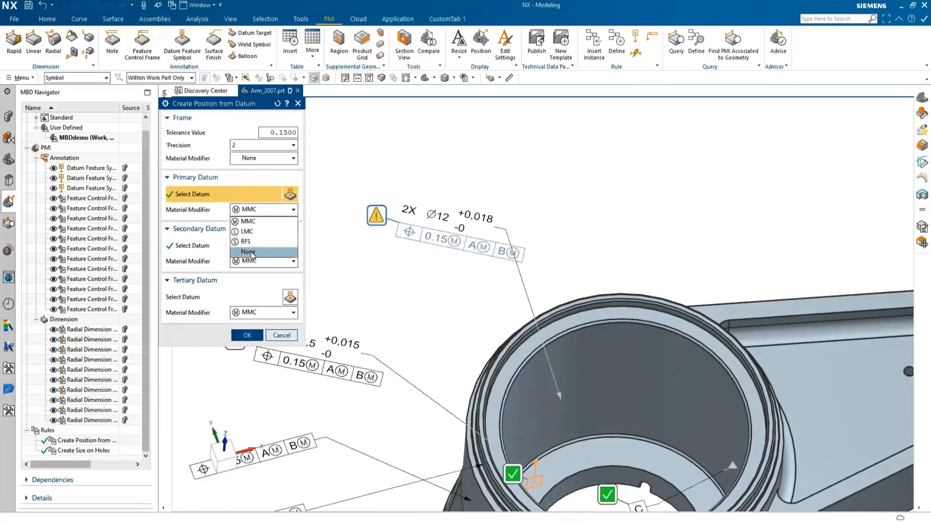
pyautogui.click(254, 252)
pyautogui.click(291, 262)
pyautogui.click(248, 303)
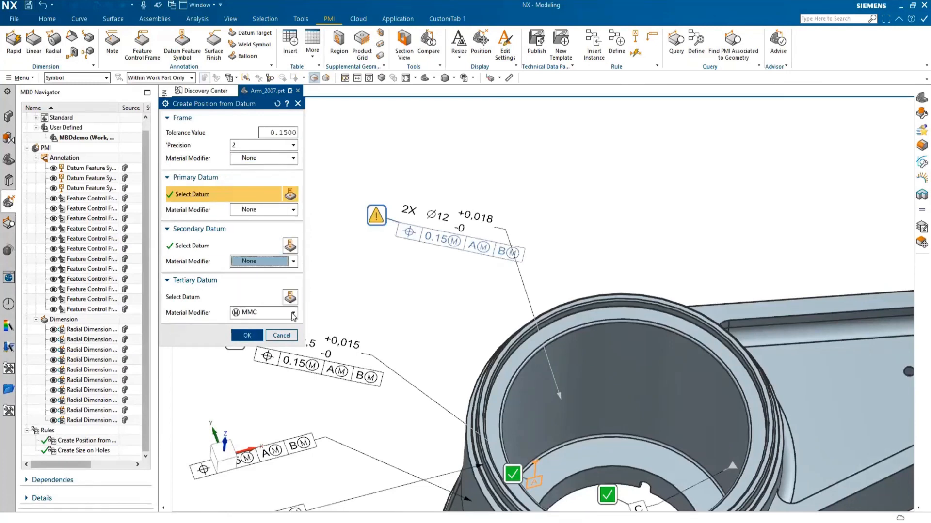
pyautogui.click(292, 313)
pyautogui.click(247, 354)
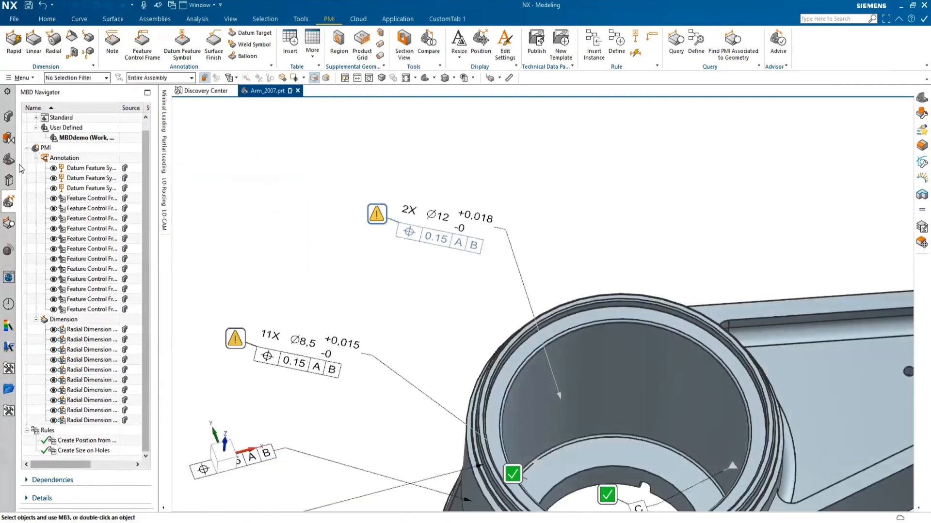
# Step: Rerun the PMI Advisor check on the whole part's annotations and close its results
pyautogui.click(8, 250)
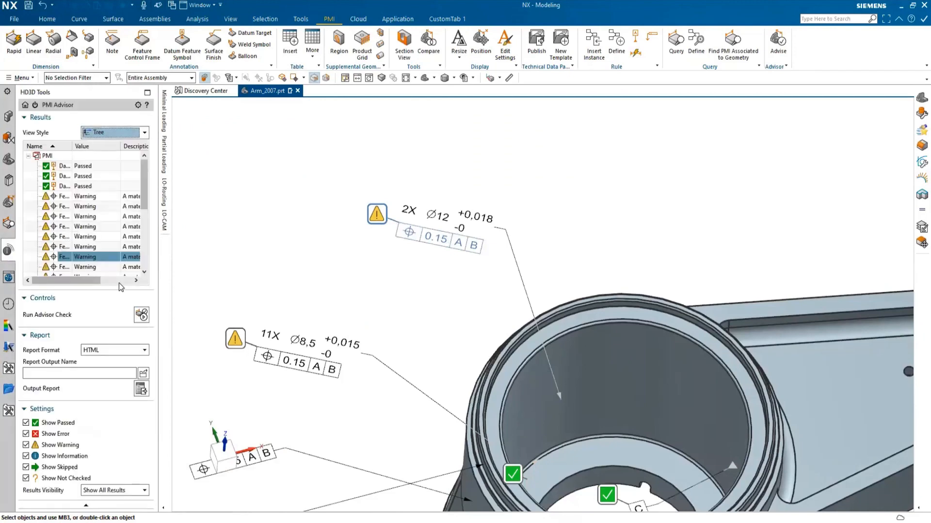
pyautogui.click(142, 315)
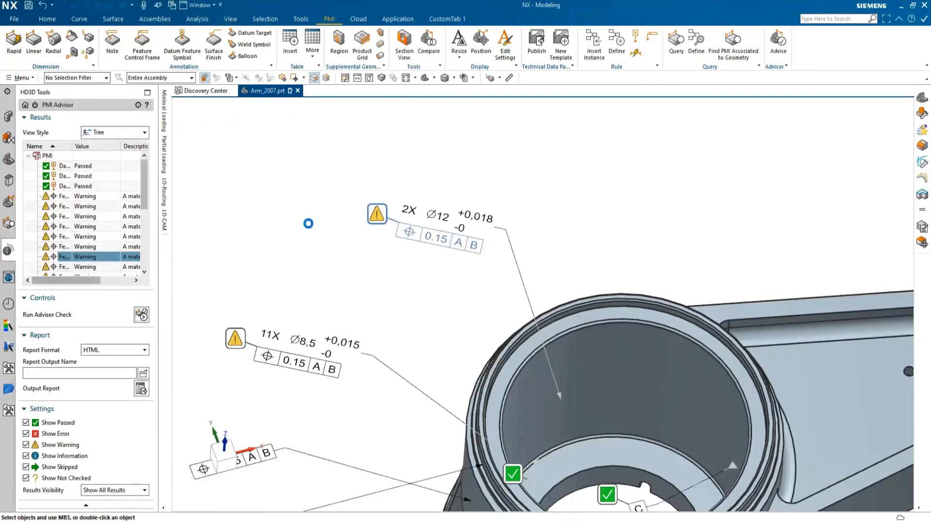
pyautogui.scroll(-3, 328, 193)
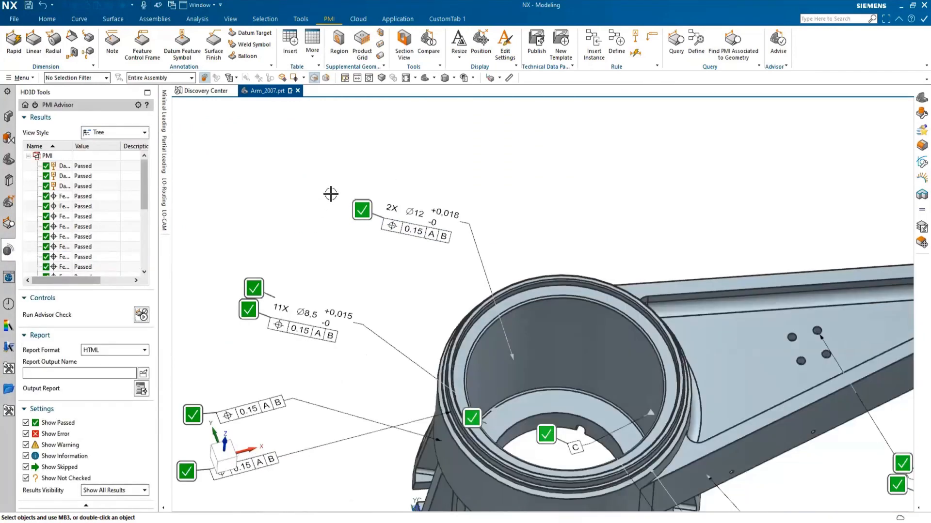
pyautogui.scroll(-2, 345, 192)
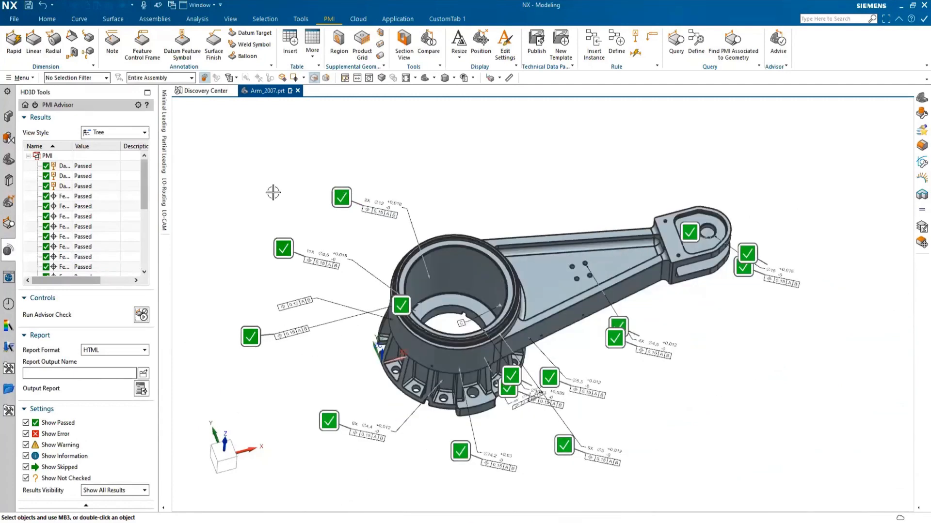
pyautogui.click(35, 104)
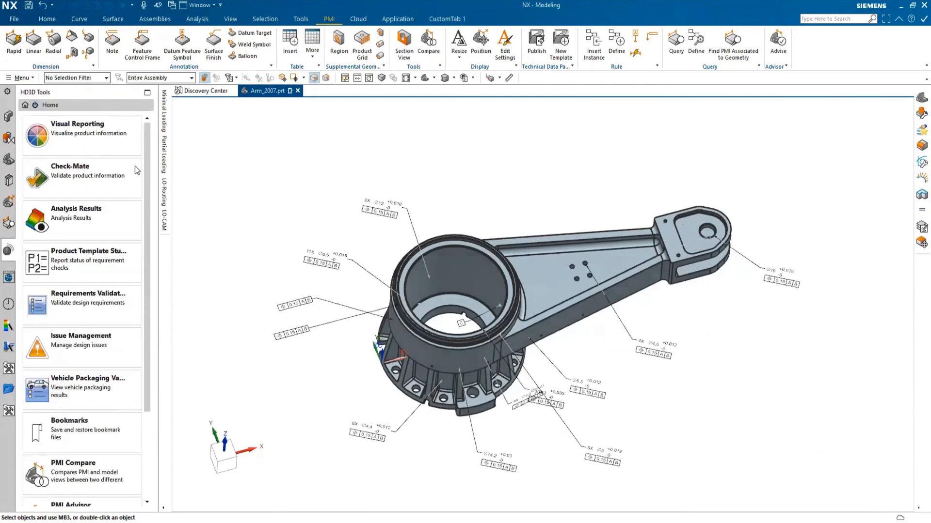
pyautogui.click(9, 202)
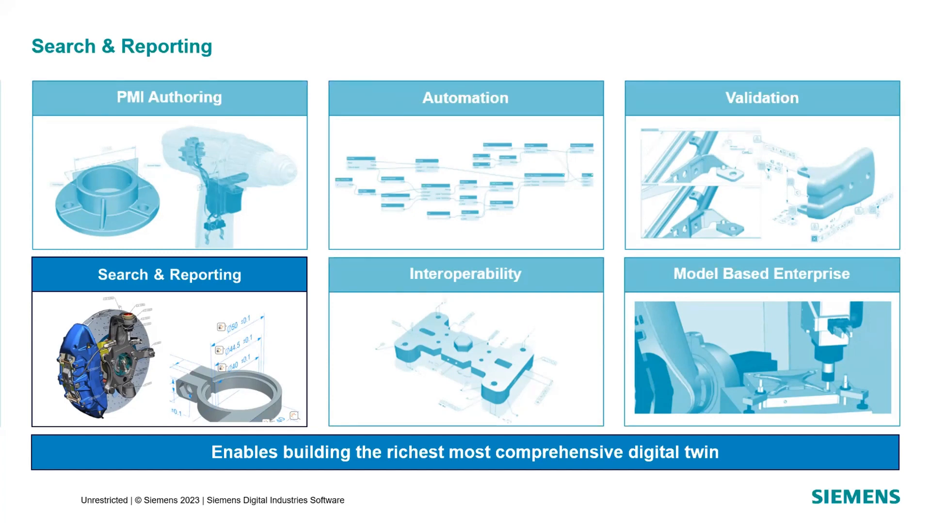
pyautogui.press('Right')
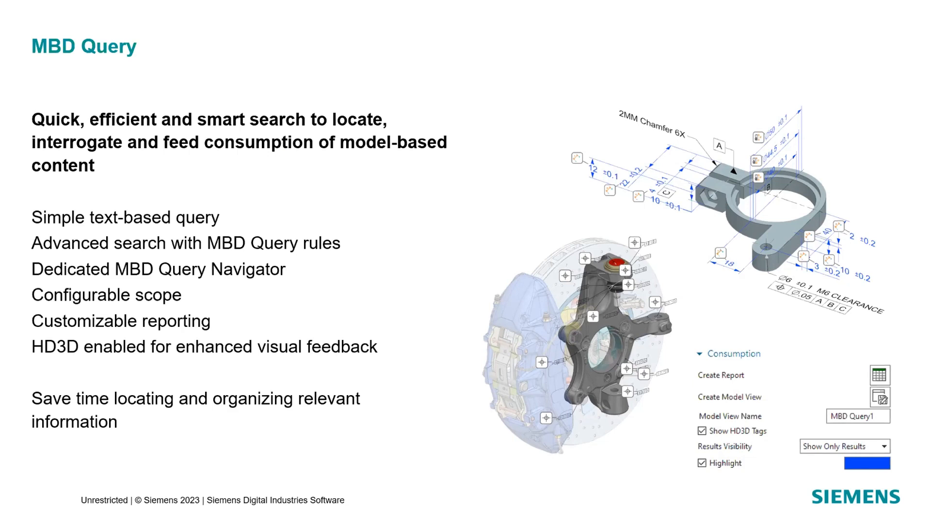
pyautogui.press('Right')
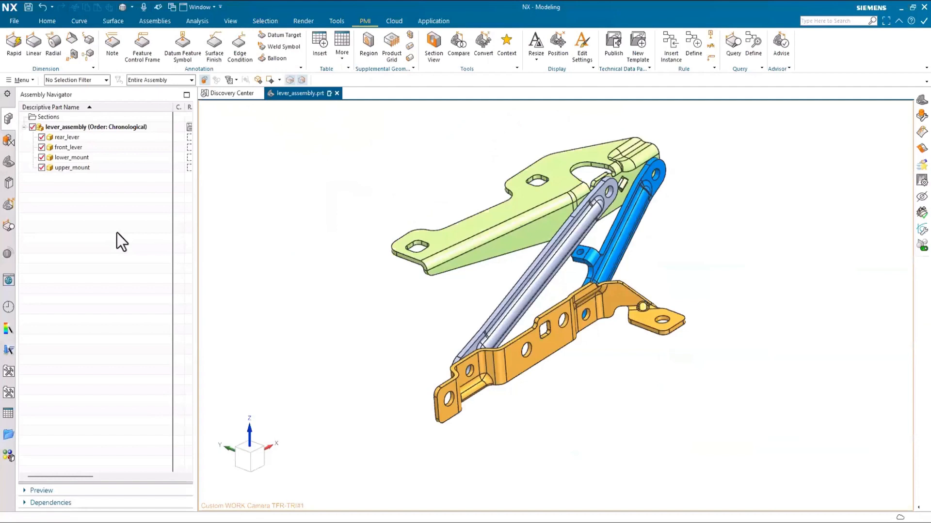
# Step: Start a rule-based MBD query on the lever assembly using the Find all PMI rule
pyautogui.click(10, 226)
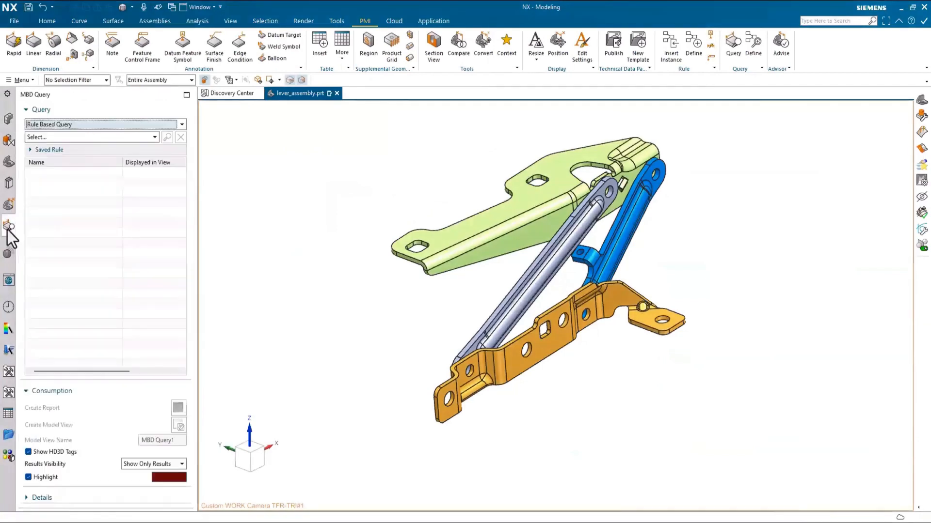
pyautogui.click(182, 124)
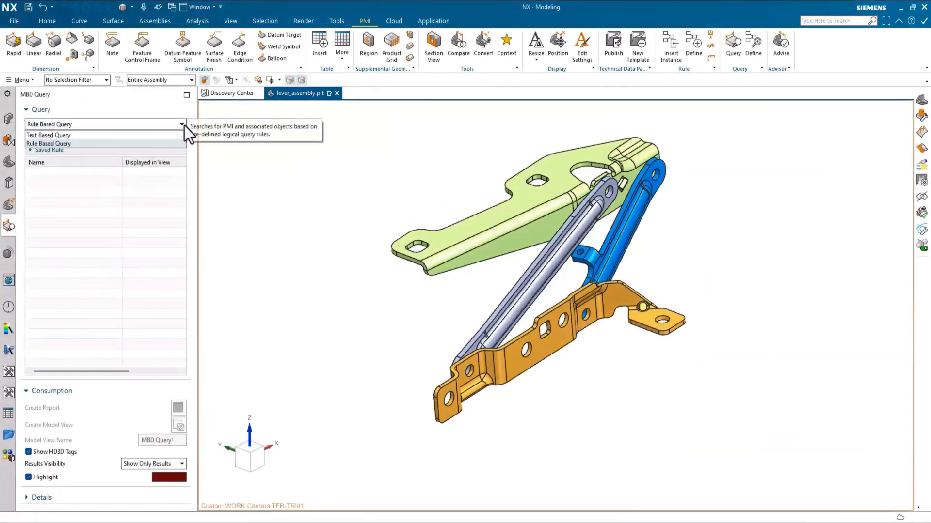
pyautogui.click(83, 144)
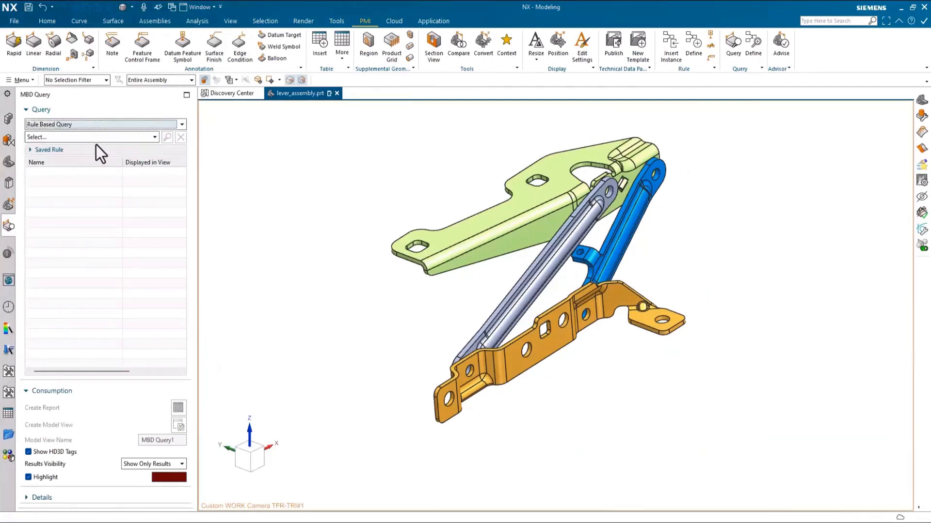
pyautogui.click(152, 138)
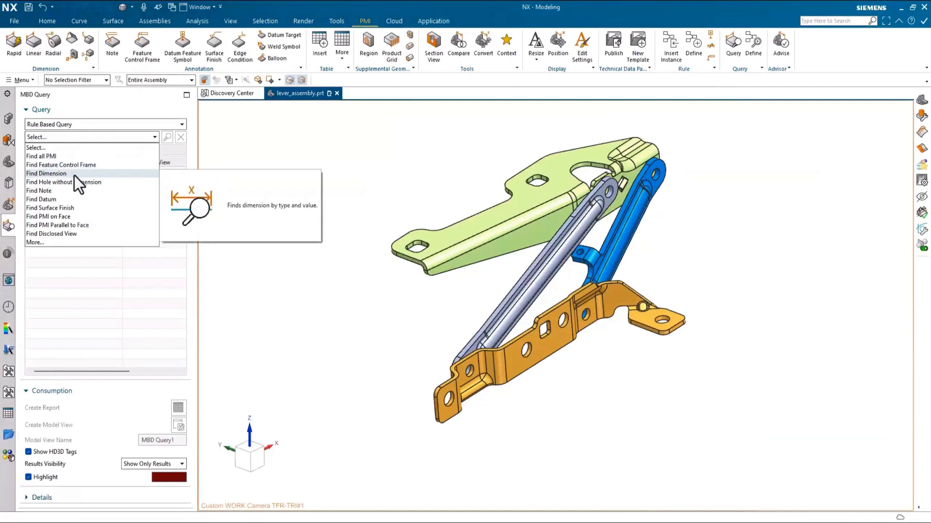
pyautogui.click(68, 157)
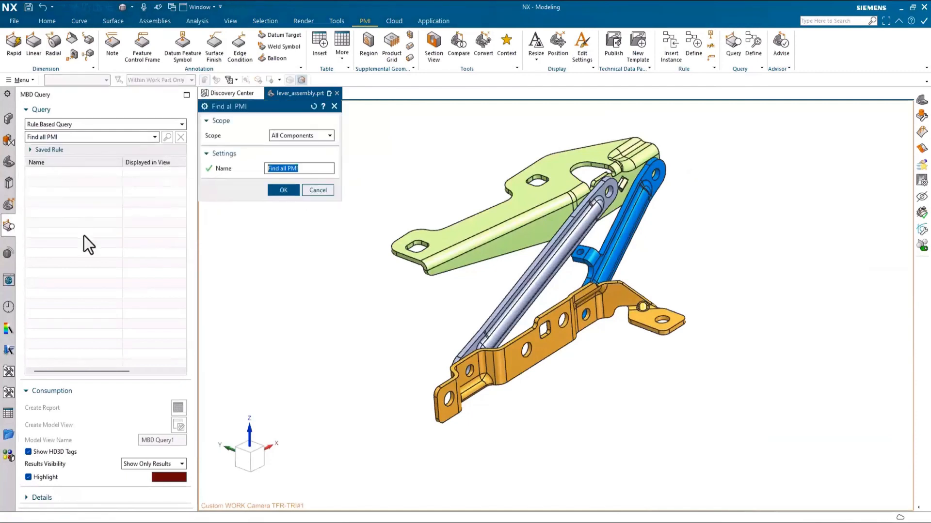
# Step: Limit the query scope to Selected Parts with the blue rear lever and run it, fully loading the required components
pyautogui.click(330, 136)
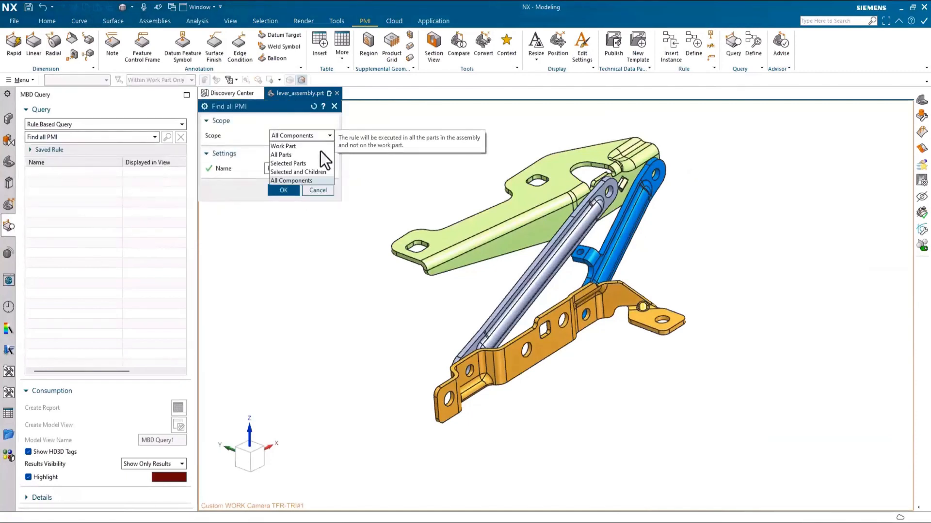
pyautogui.click(298, 163)
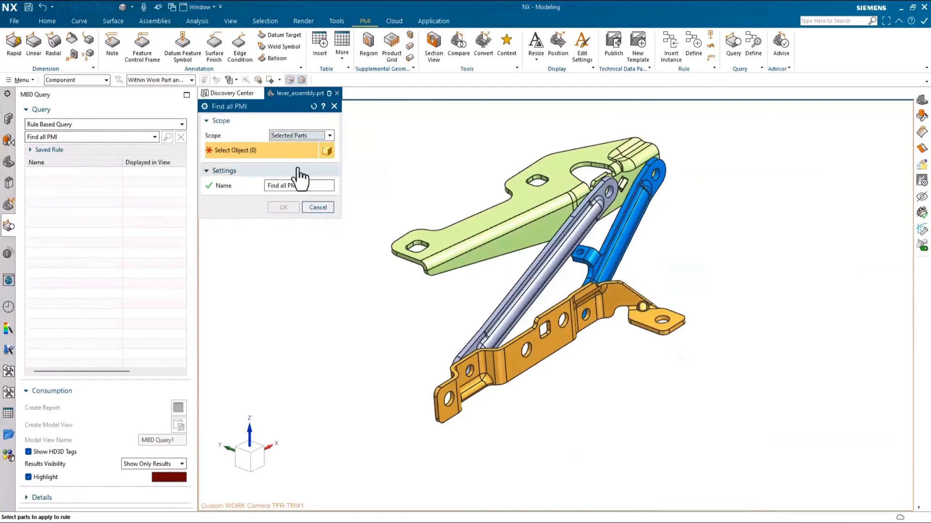
pyautogui.click(624, 235)
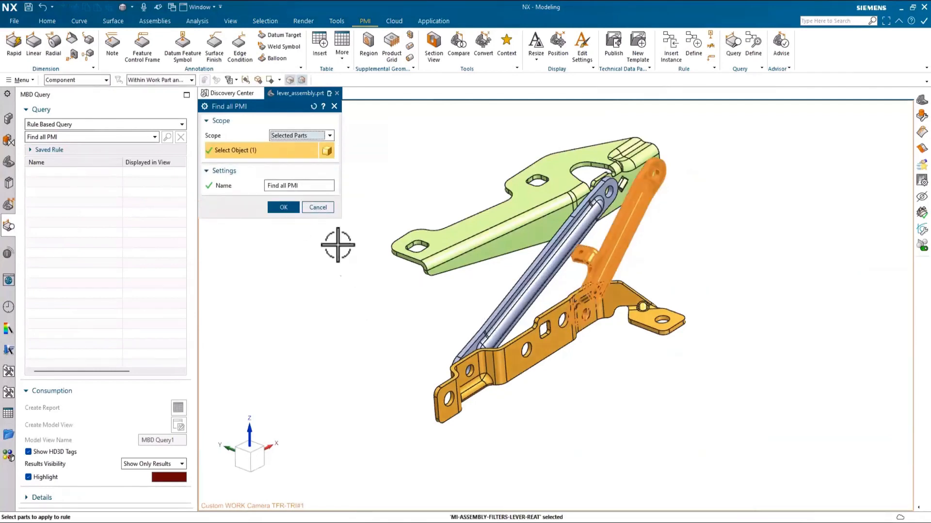
pyautogui.click(283, 207)
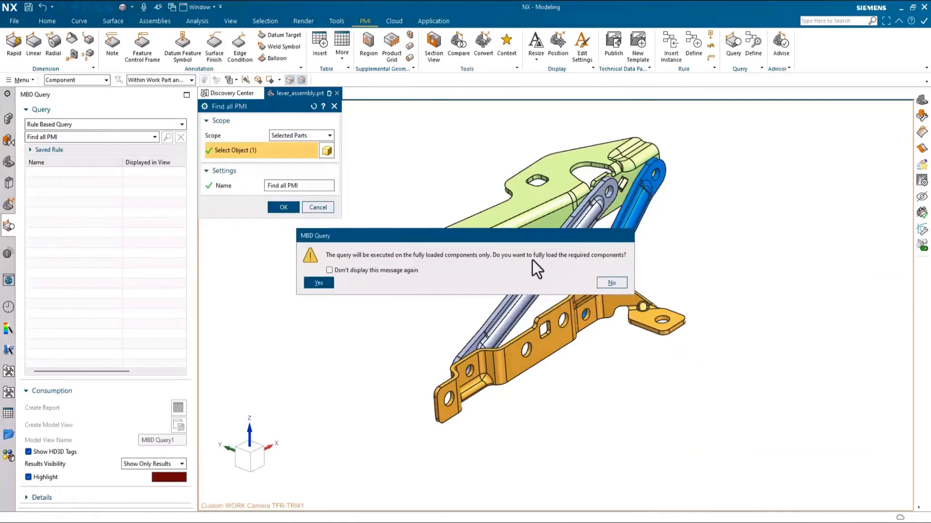
pyautogui.click(330, 285)
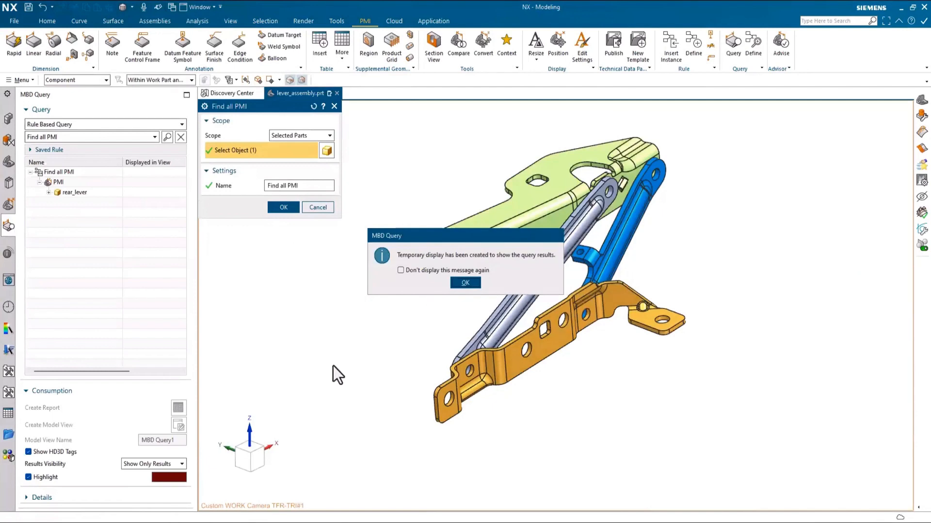
pyautogui.click(463, 283)
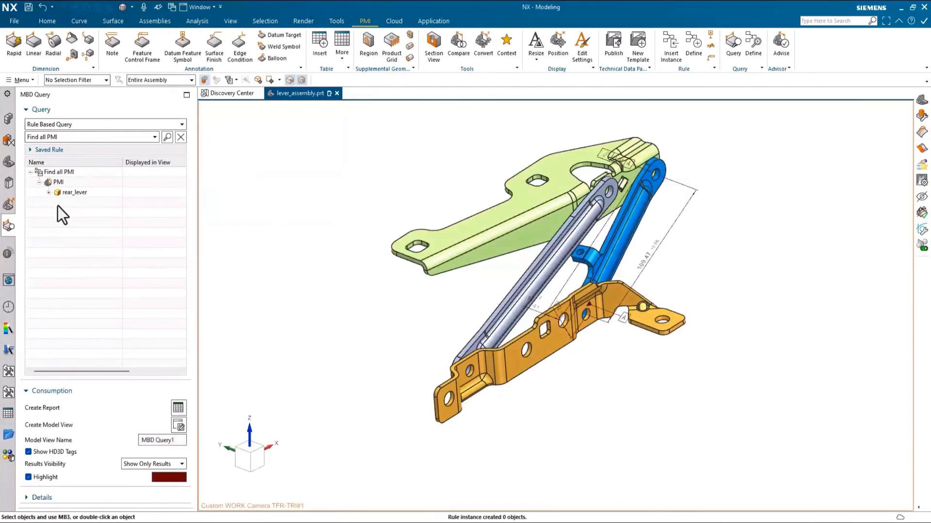
# Step: Expand rear_lever in the query results and highlight its datum feature symbol, linear dimensions and feature control frame one by one in the model
pyautogui.click(49, 192)
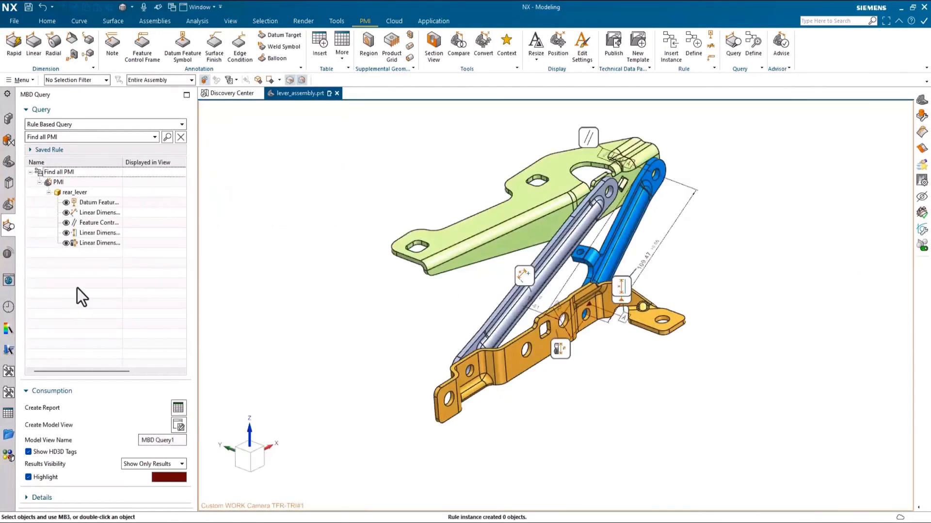
pyautogui.click(98, 202)
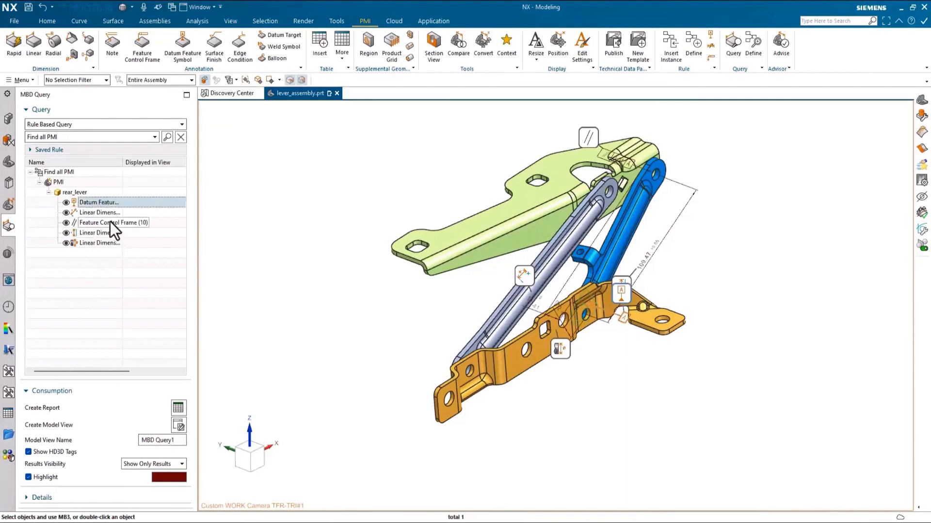
pyautogui.scroll(4, 406, 269)
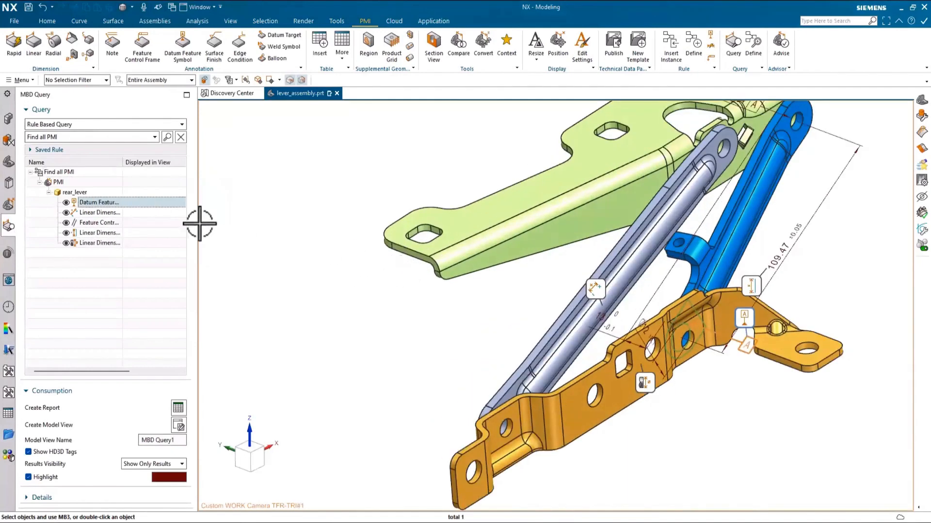
pyautogui.click(101, 213)
pyautogui.click(101, 223)
pyautogui.click(103, 243)
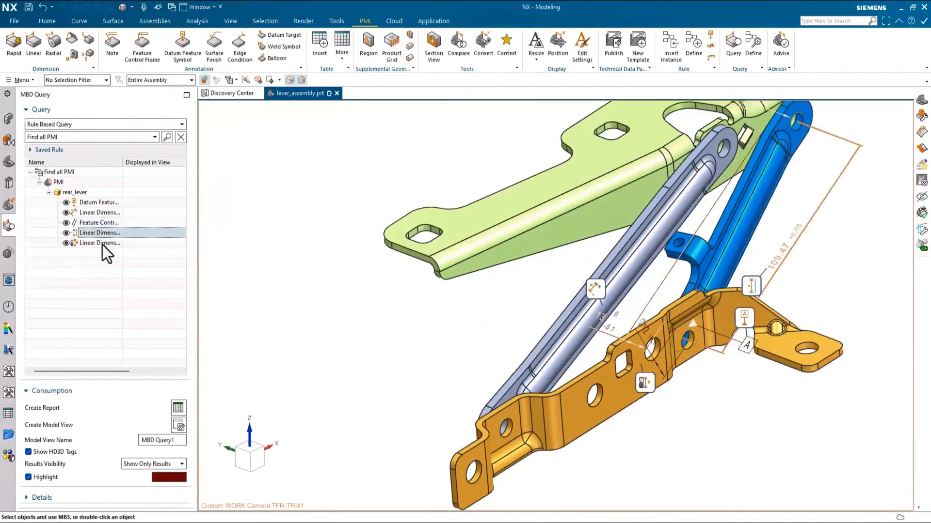
# Step: Display all the queried rear_lever PMI, from the datum feature symbol to the last linear dimension, in the Custom model view
pyautogui.keyDown('shift'); pyautogui.click(102, 206); pyautogui.keyUp('shift')
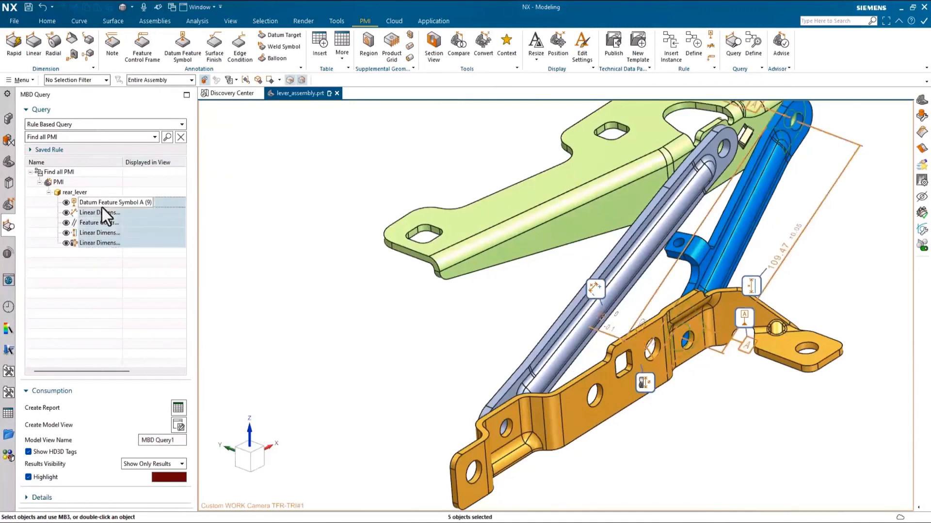
pyautogui.rightClick(102, 208)
pyautogui.moveTo(132, 229)
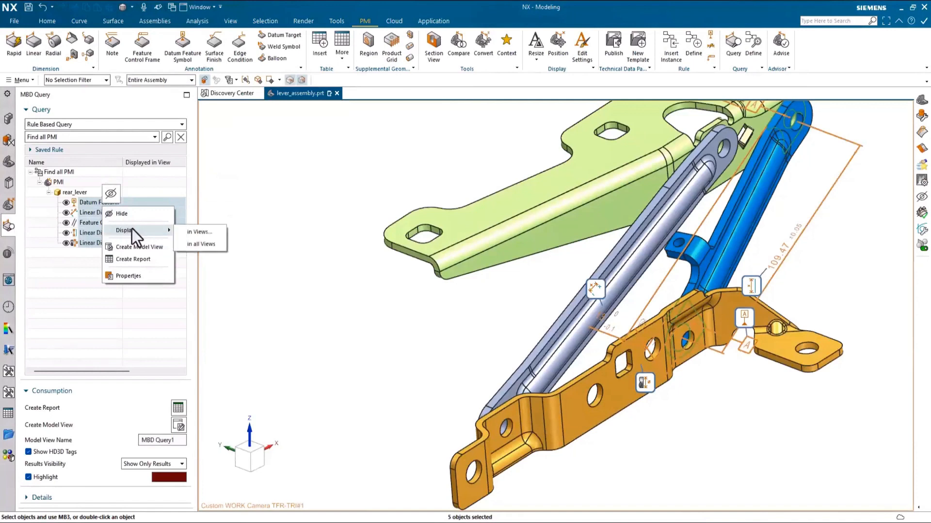
pyautogui.click(197, 231)
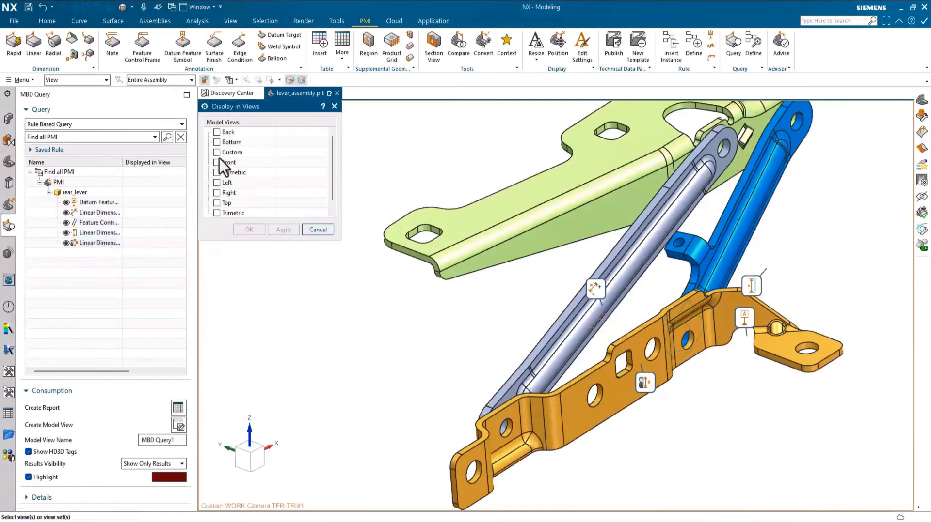
pyautogui.click(217, 152)
pyautogui.click(249, 230)
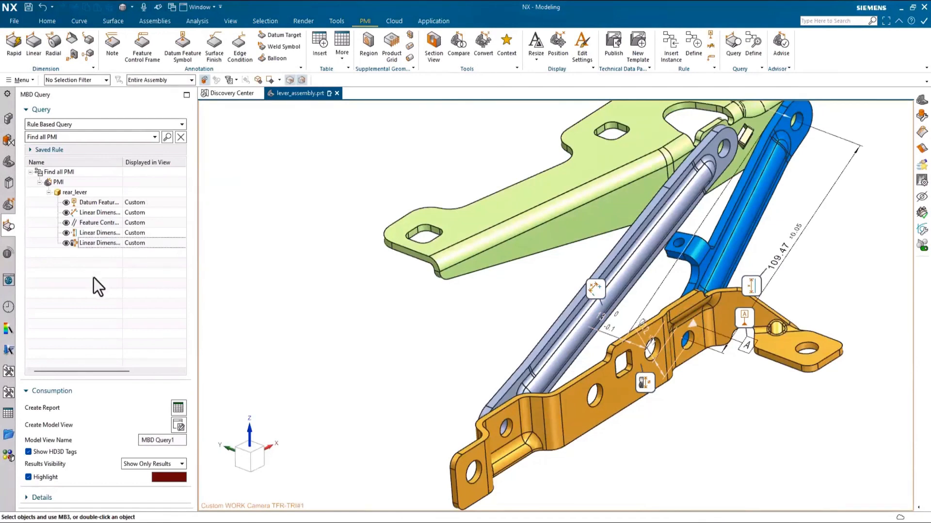
# Step: Examine the annotations and dimensions listed under PMI in the MBD Navigator, highlighting each one on the lever assembly
pyautogui.click(9, 204)
pyautogui.click(77, 234)
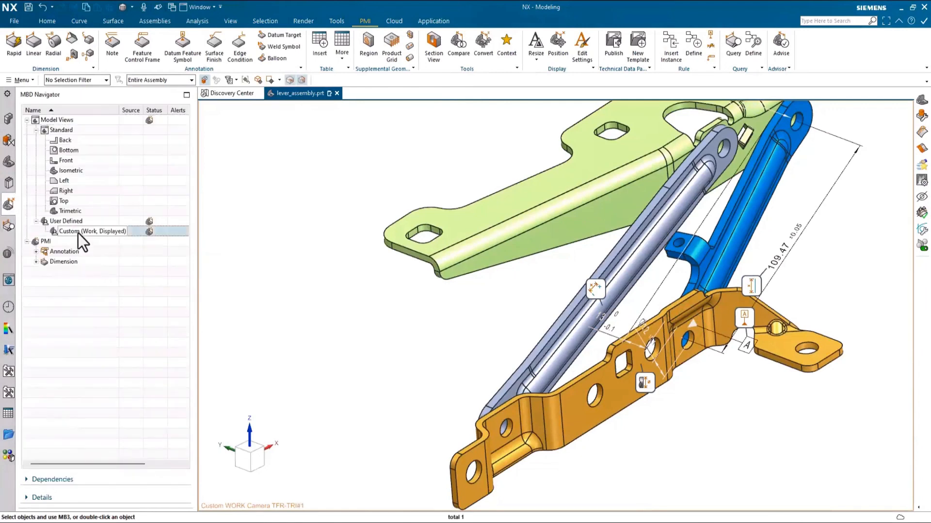
pyautogui.click(36, 262)
pyautogui.click(36, 252)
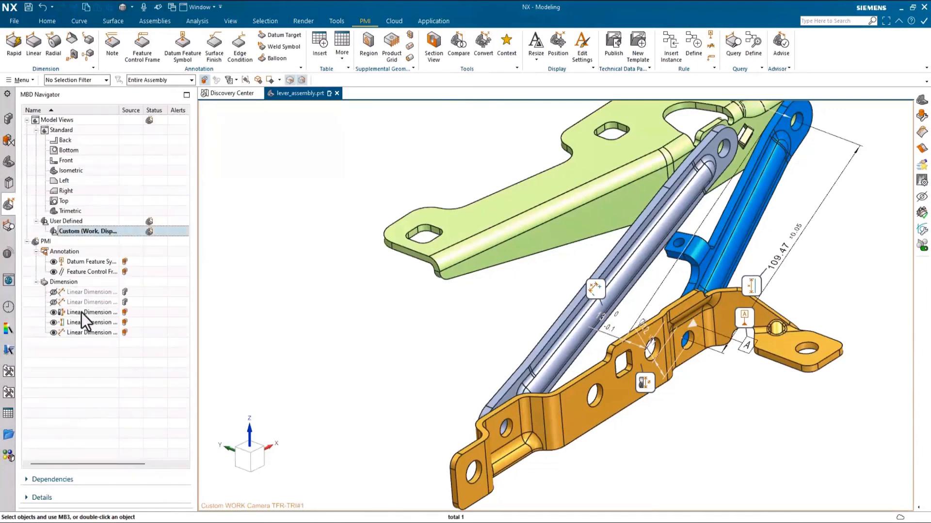
pyautogui.click(89, 262)
pyautogui.scroll(-2, 282, 364)
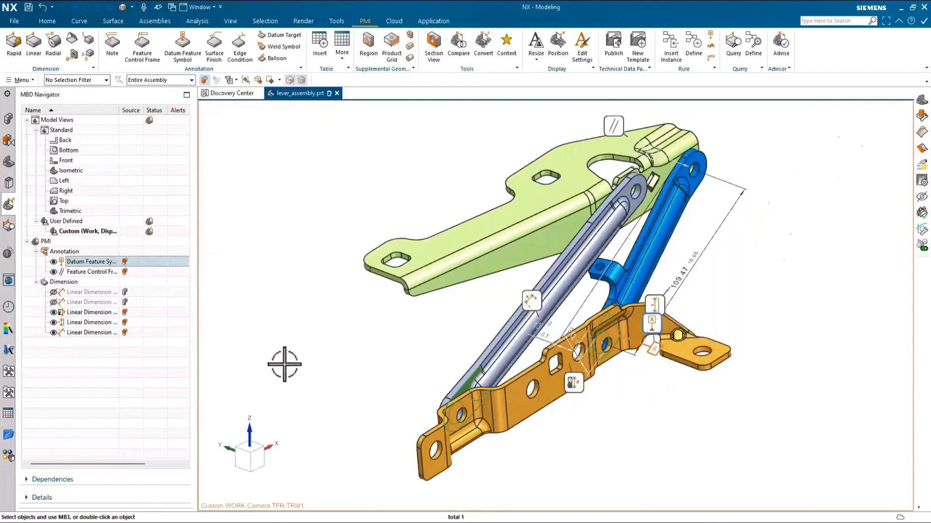
pyautogui.click(81, 272)
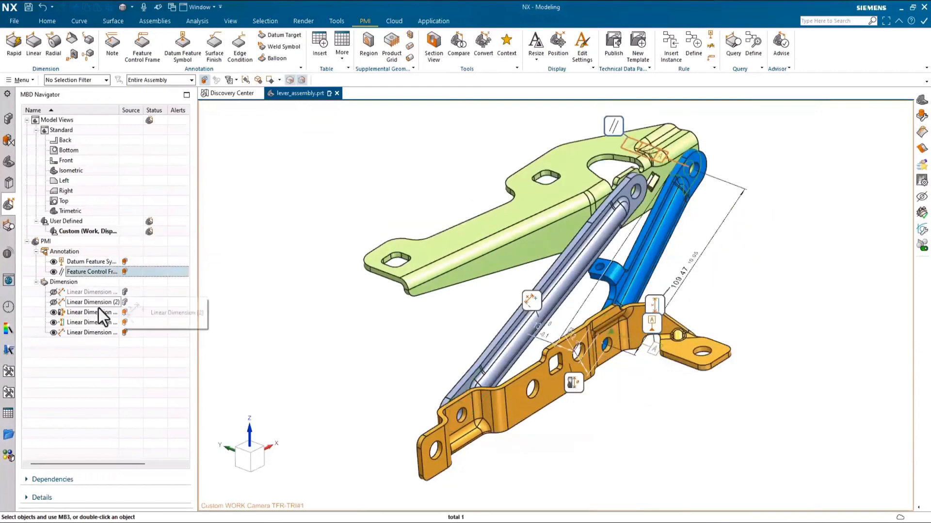
pyautogui.click(85, 303)
pyautogui.click(84, 313)
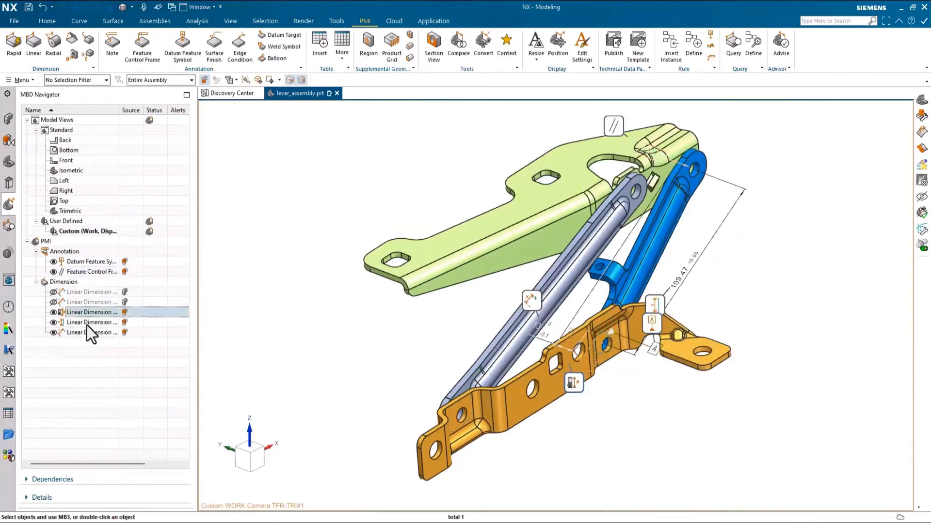
pyautogui.click(82, 323)
pyautogui.click(85, 333)
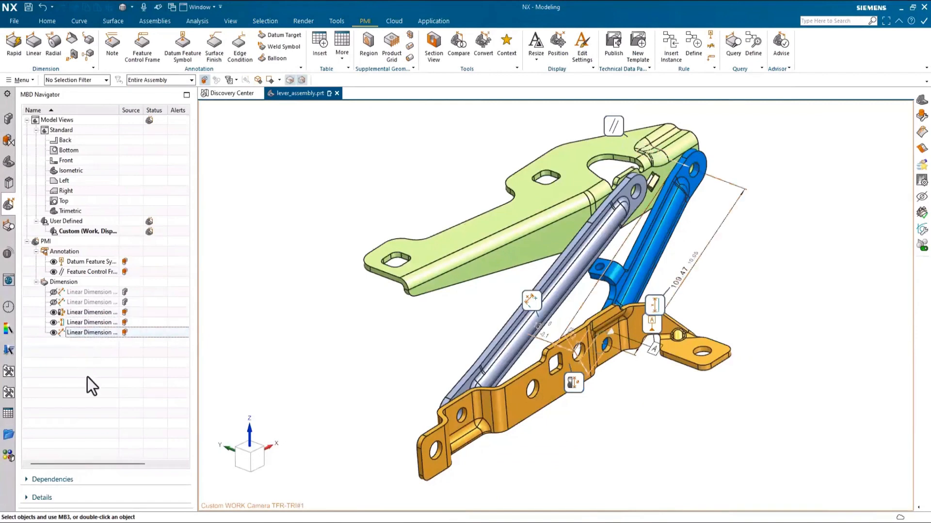
# Step: Open the rear_lever component in its own window and place it side by side with the lever assembly
pyautogui.click(8, 118)
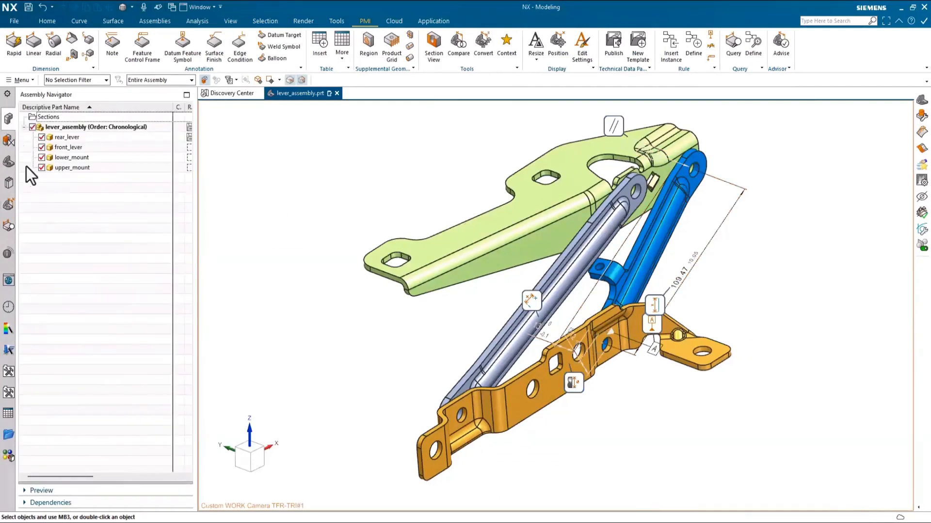
pyautogui.click(66, 139)
pyautogui.rightClick(66, 139)
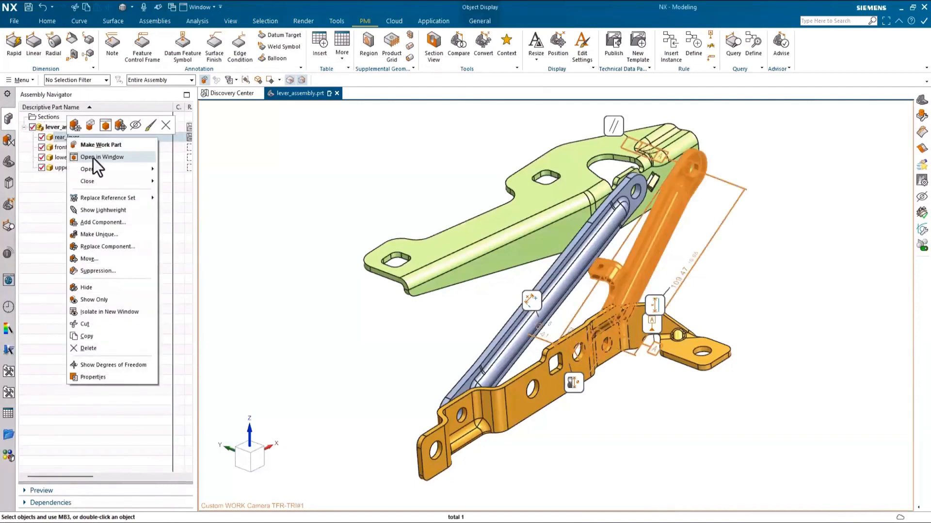
pyautogui.click(94, 157)
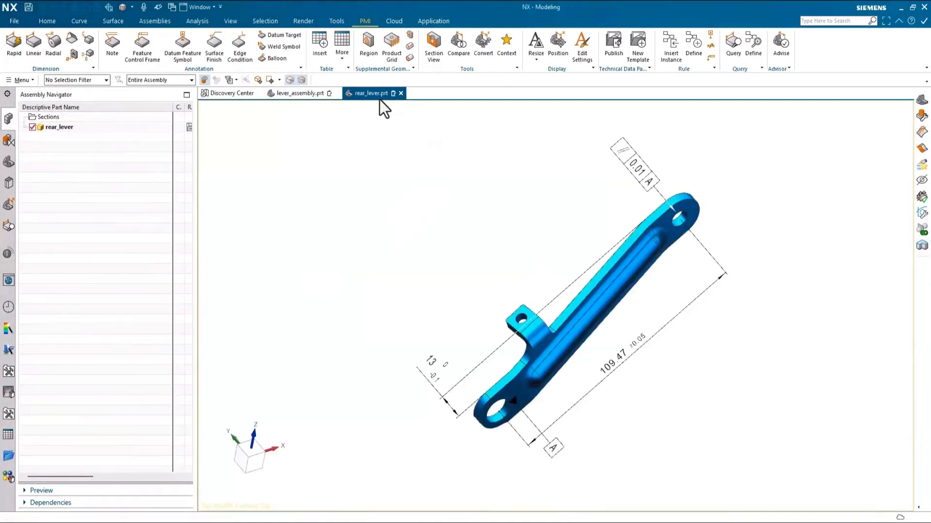
pyautogui.moveTo(371, 93); pyautogui.dragTo(577, 302)
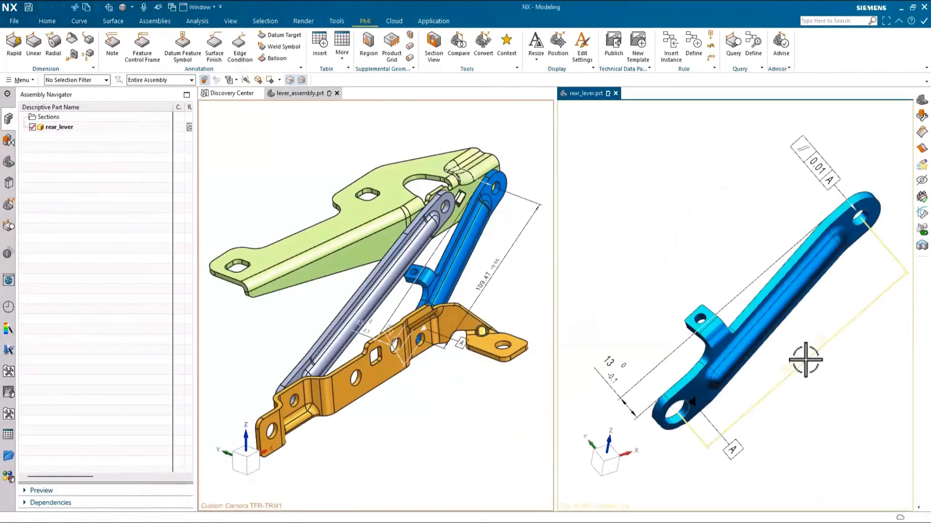
# Step: Change the tolerance of the 109.47 linear dimension on rear_lever to ±0.1 and inspect that dimension in the assembly
pyautogui.doubleClick(798, 361)
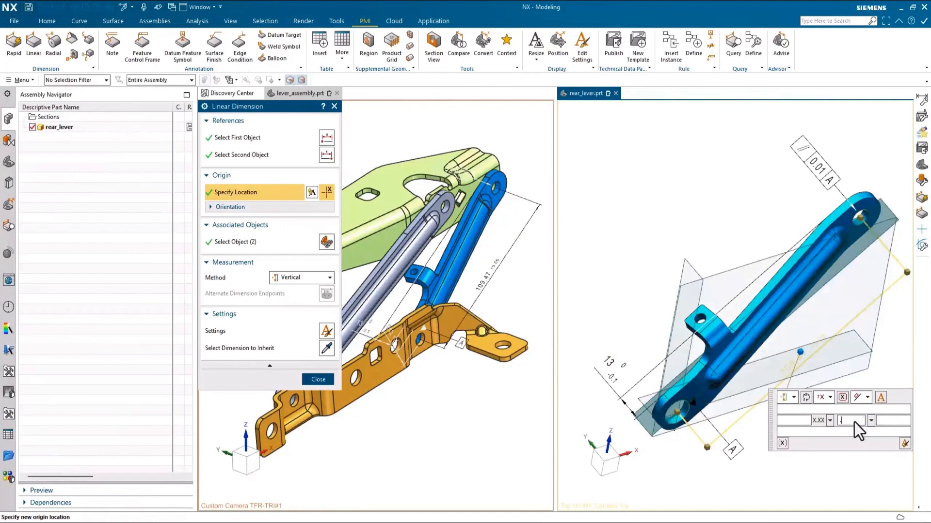
pyautogui.write('.1')
pyautogui.press('Return')
pyautogui.middleClick(767, 467)
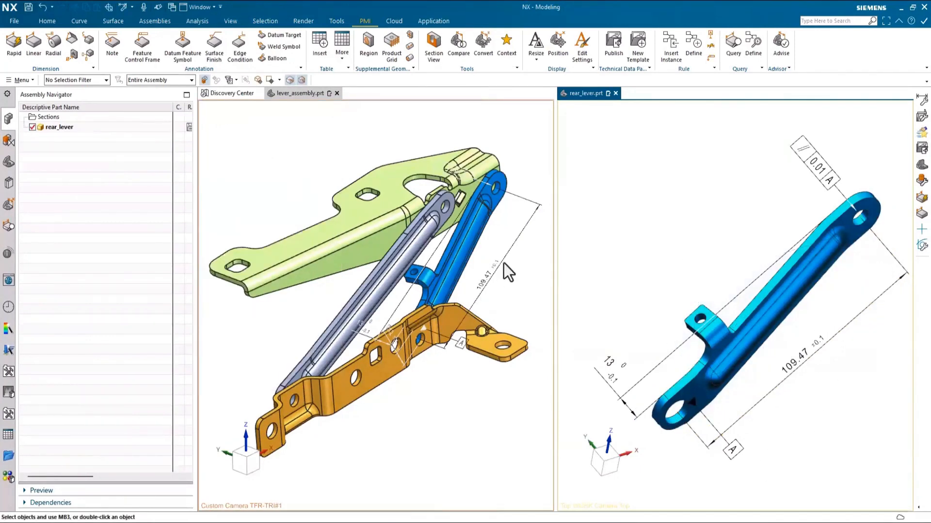
pyautogui.scroll(5, 517, 260)
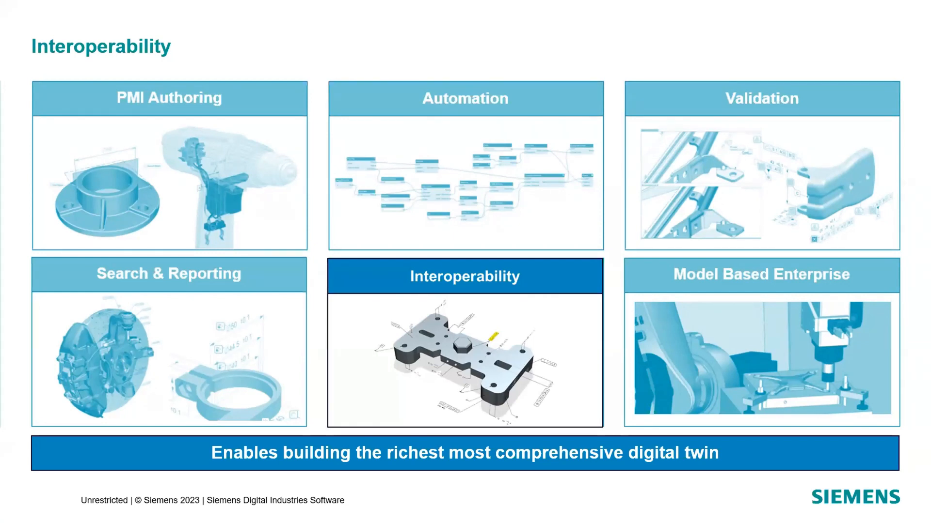
pyautogui.press('Right')
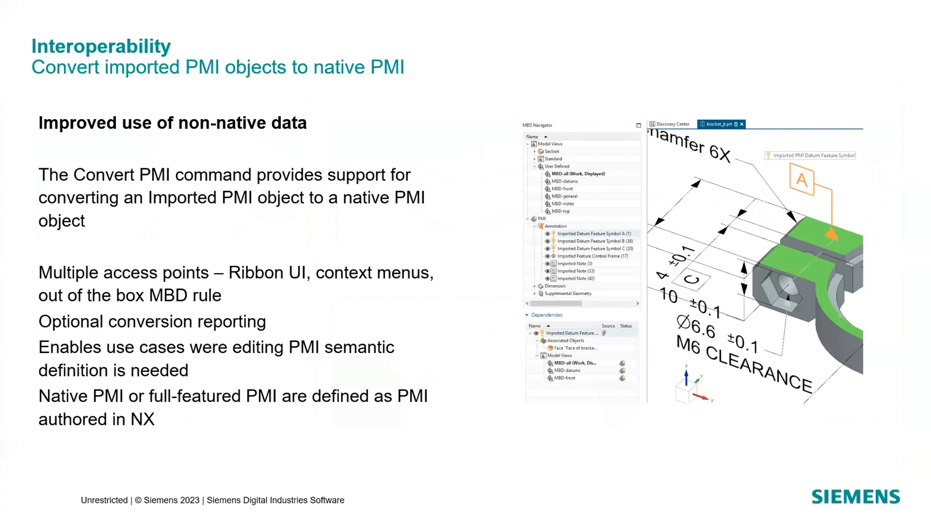
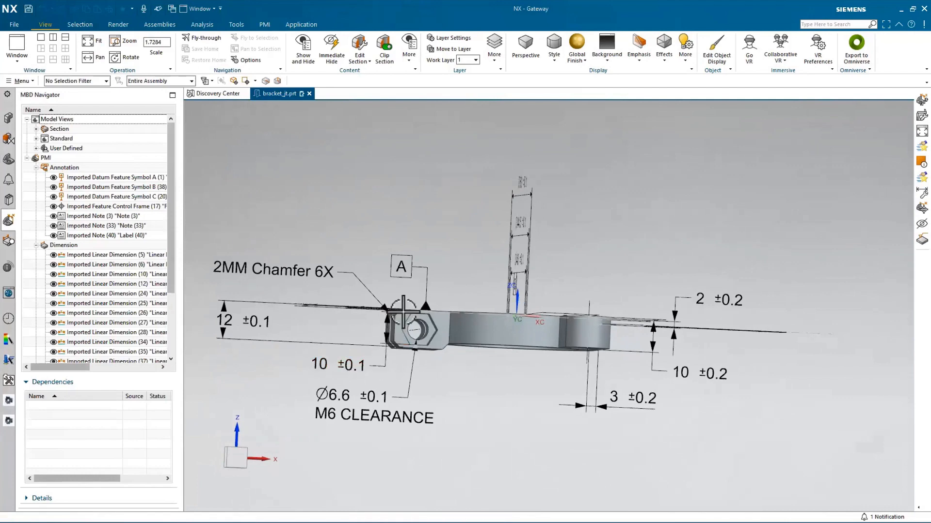
# Step: Convert the imported 2MM Chamfer 6X note on bracket_jt to native PMI with Show Report enabled
pyautogui.moveTo(426, 264); pyautogui.dragTo(381, 264, button='middle')
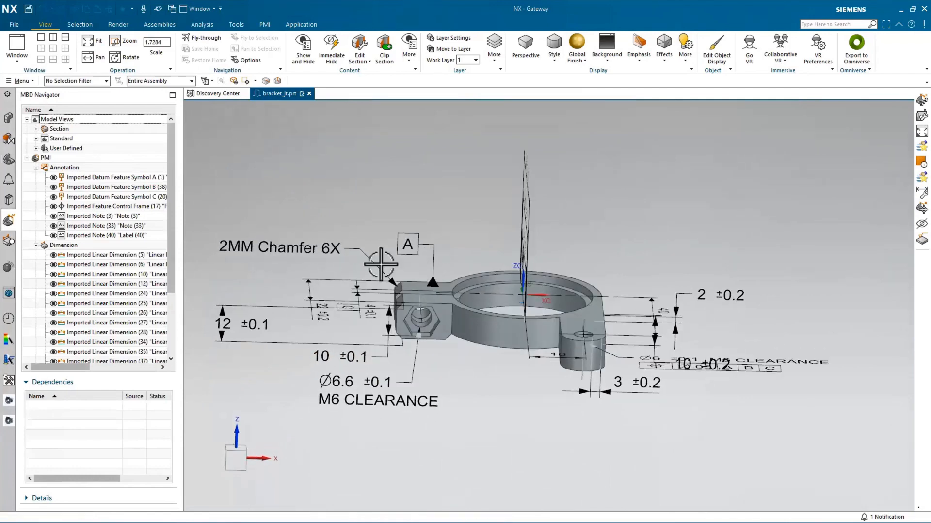
pyautogui.rightClick(316, 242)
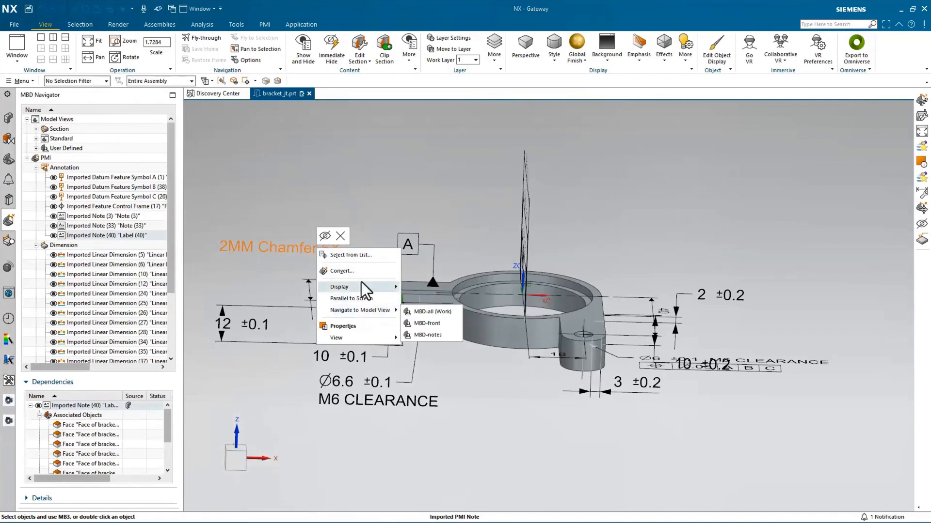
pyautogui.click(374, 184)
pyautogui.moveTo(374, 184); pyautogui.dragTo(359, 198, button='middle')
pyautogui.rightClick(318, 214)
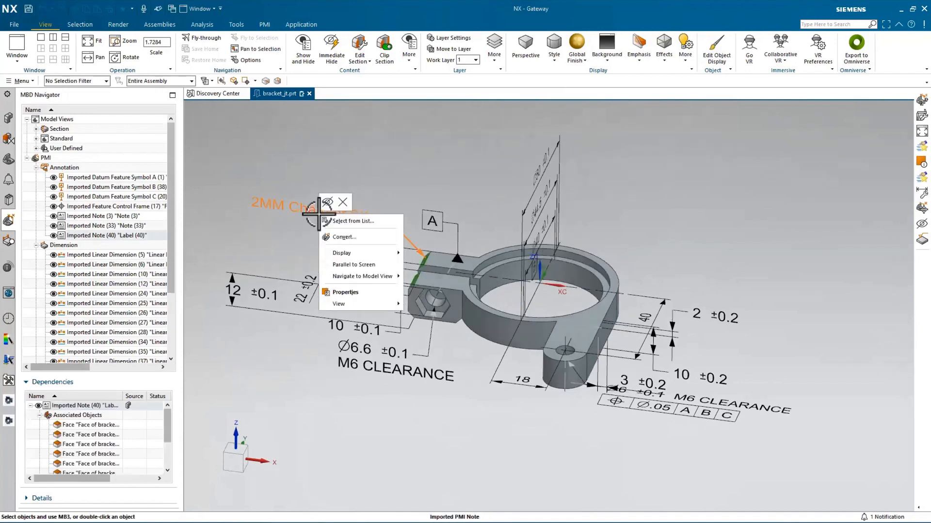
pyautogui.click(344, 237)
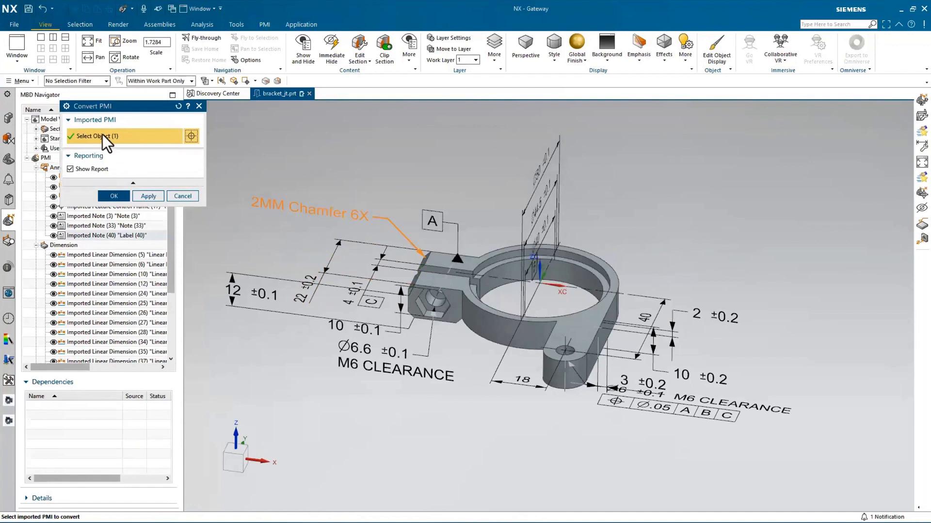
pyautogui.click(113, 196)
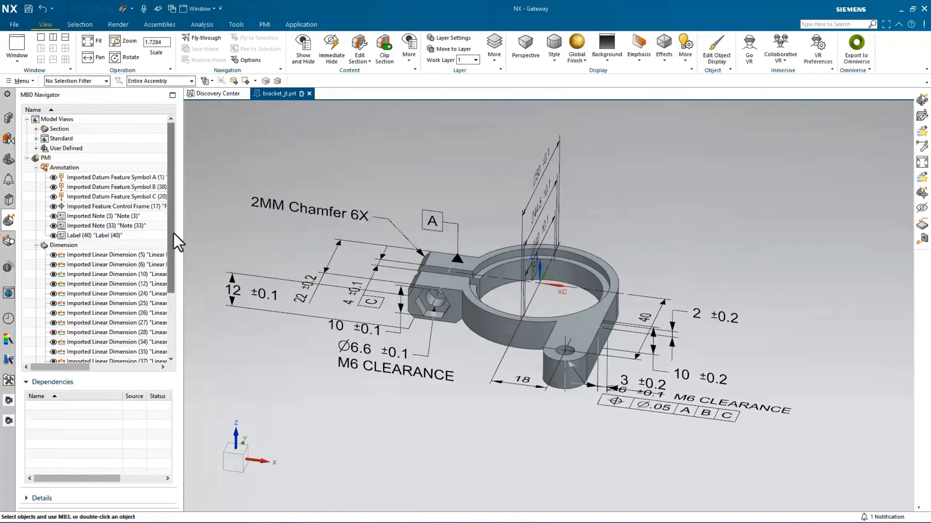
# Step: Inspect the converted 2MM Chamfer 6X note's editable definition, close it, and locate its label entry in the MBD Navigator
pyautogui.click(316, 209)
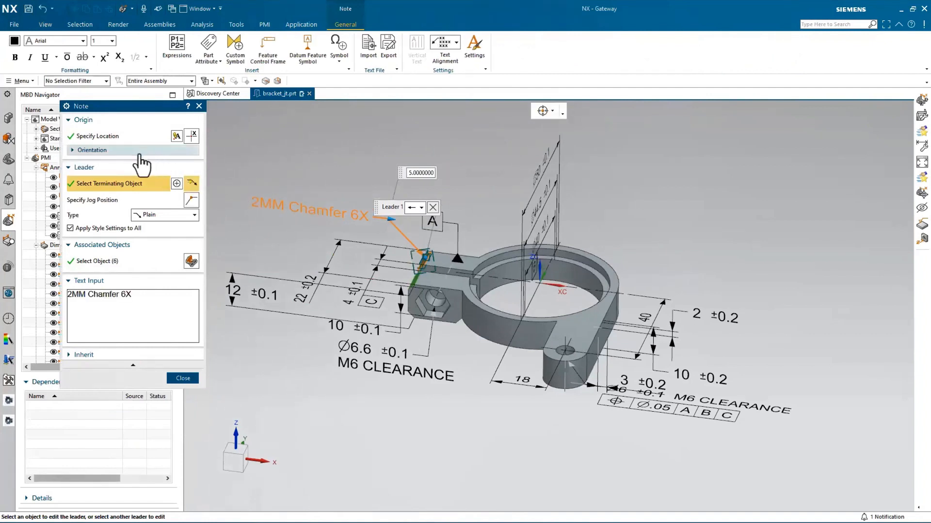
pyautogui.click(183, 379)
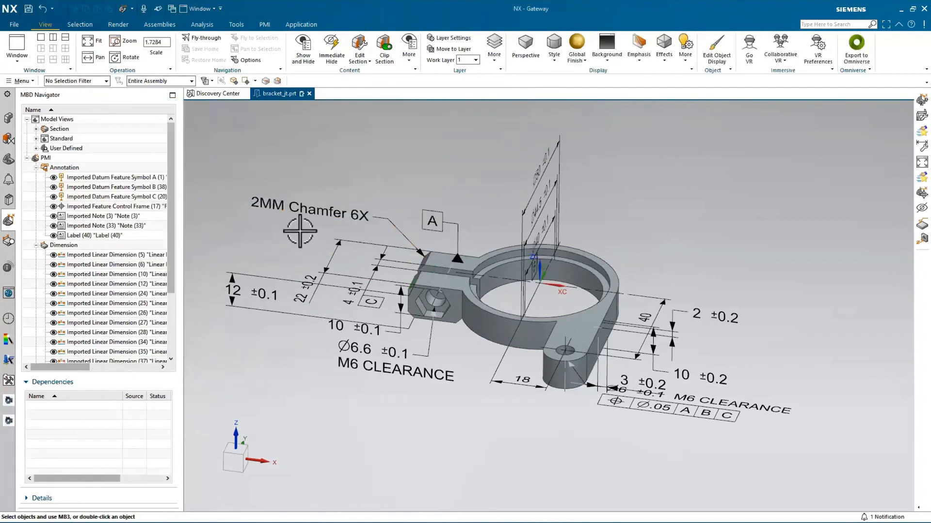
pyautogui.click(297, 207)
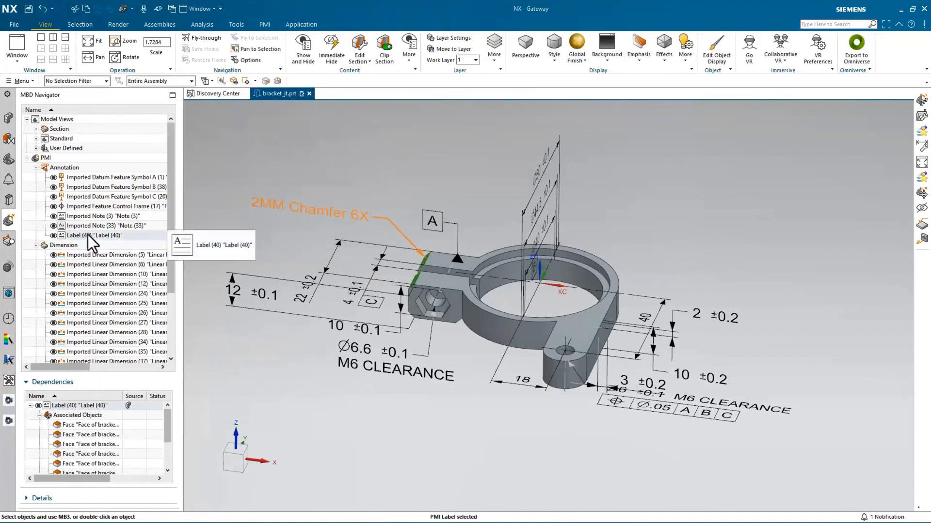
pyautogui.click(396, 171)
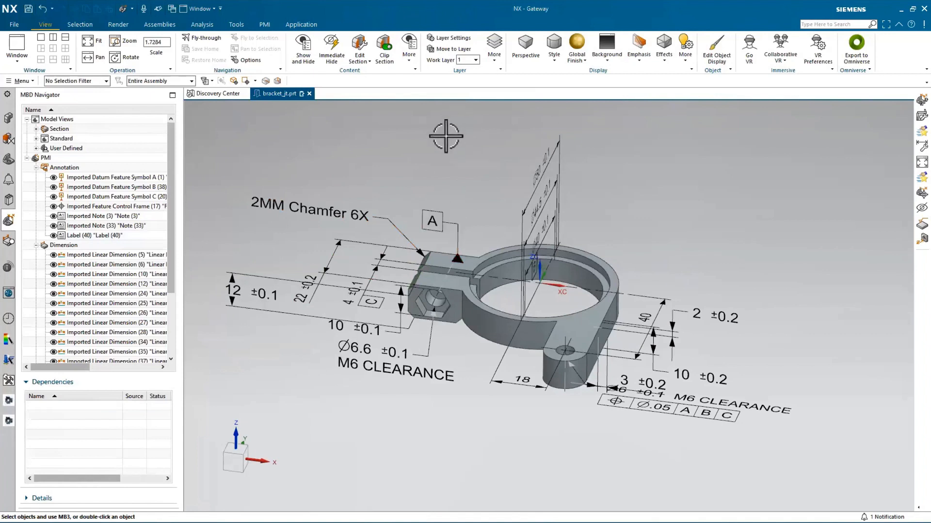
# Step: Convert the imported datum feature symbol A on the bracket to native PMI using Convert PMI with Show Report enabled
pyautogui.click(265, 24)
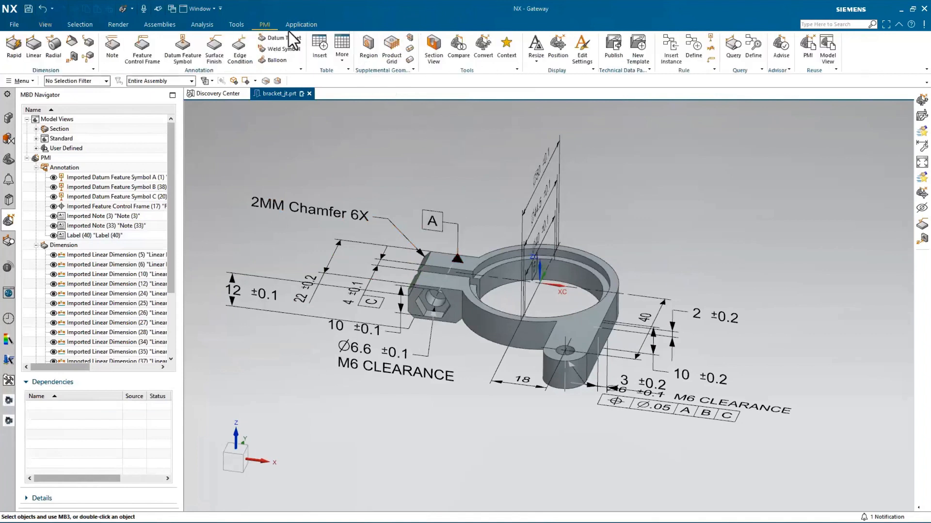
pyautogui.click(483, 49)
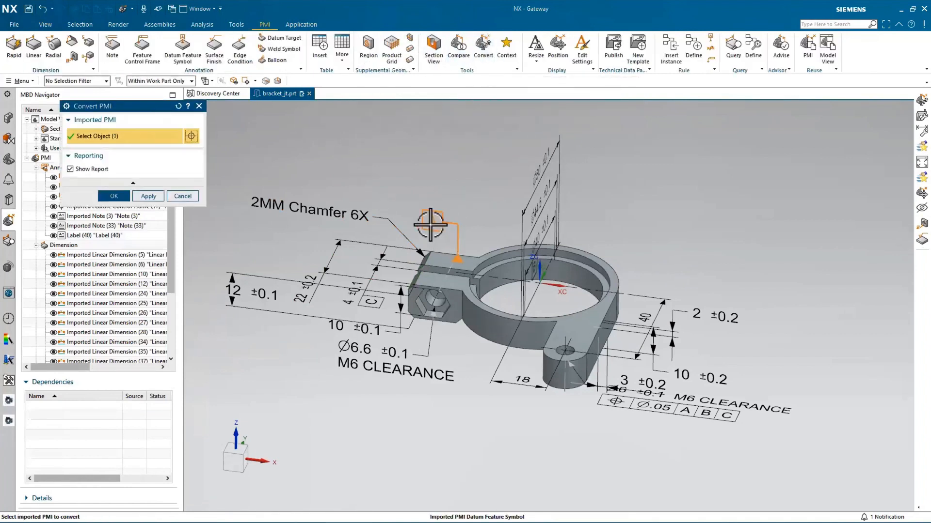
pyautogui.click(432, 221)
pyautogui.click(117, 196)
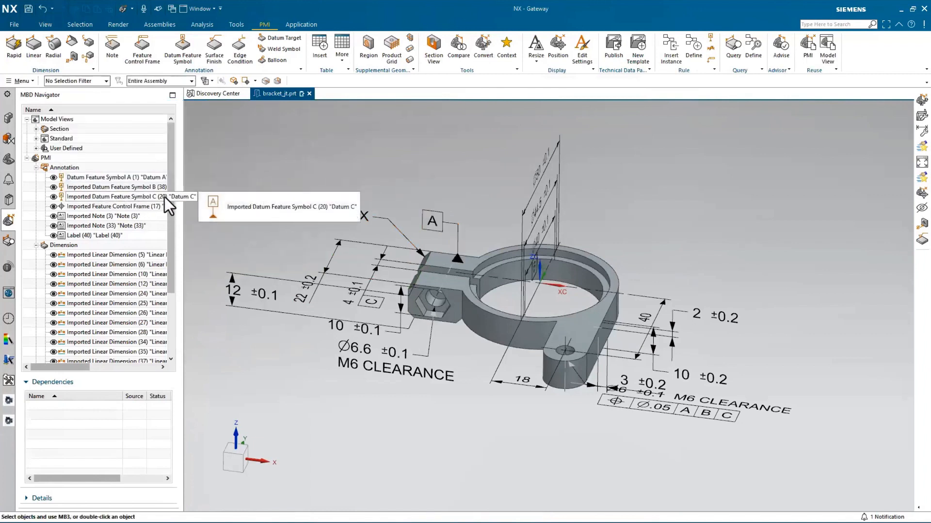
# Step: Inspect which bracket face the converted datum feature symbol A is associated with, and clear the selection
pyautogui.click(109, 177)
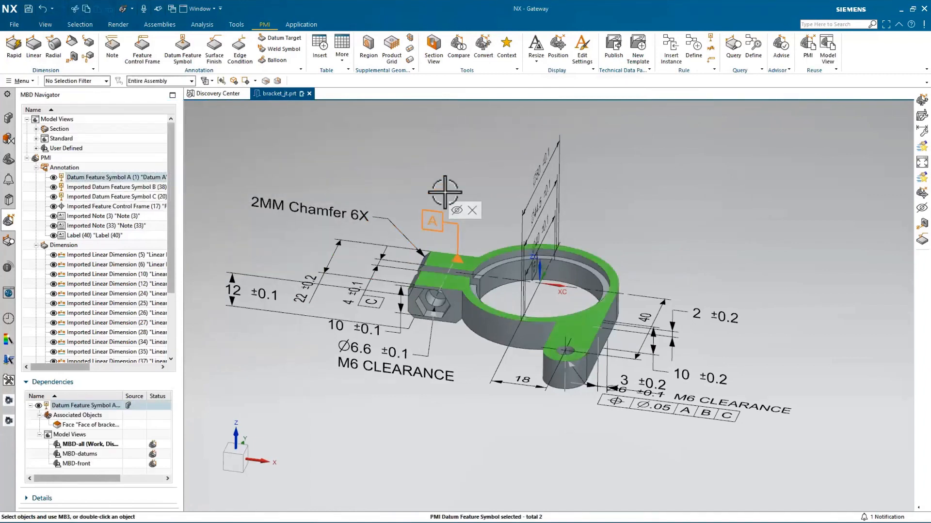
pyautogui.press('Escape')
pyautogui.scroll(-1, 420, 162)
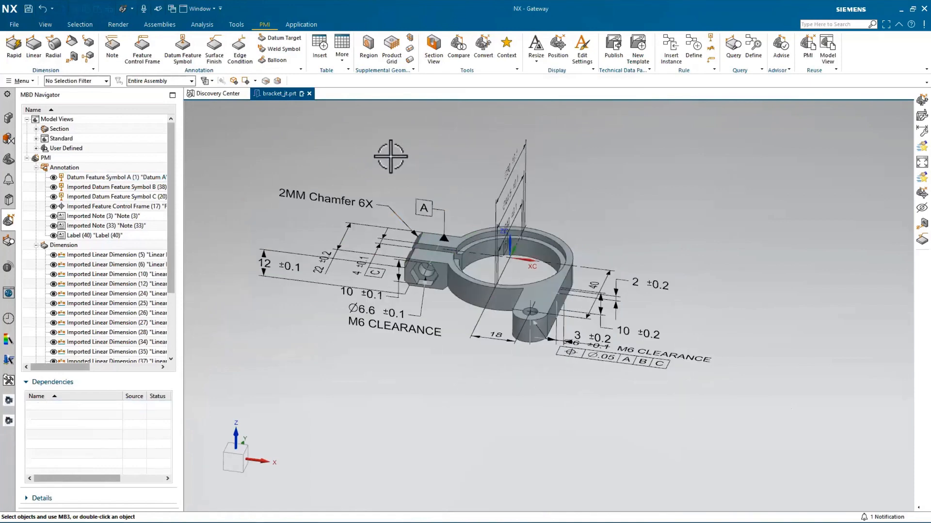
pyautogui.click(483, 48)
pyautogui.moveTo(234, 132); pyautogui.dragTo(791, 420)
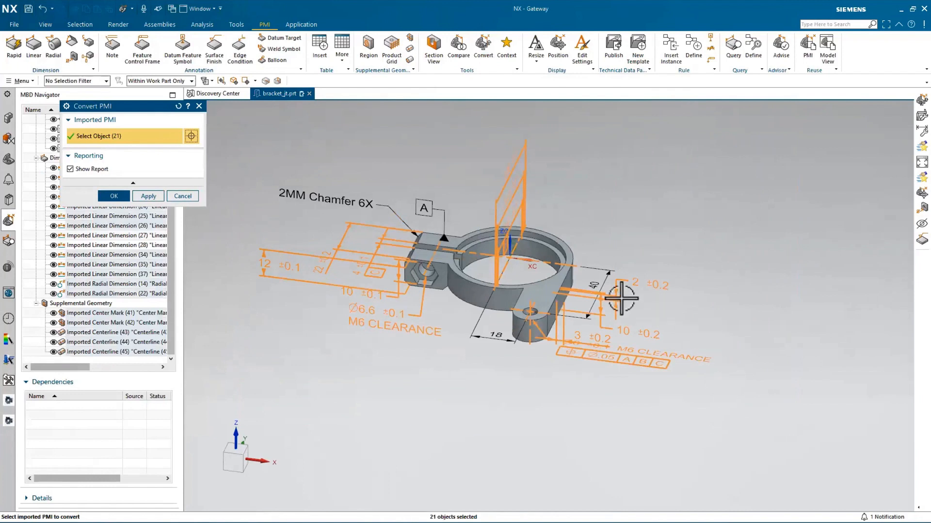
pyautogui.click(182, 196)
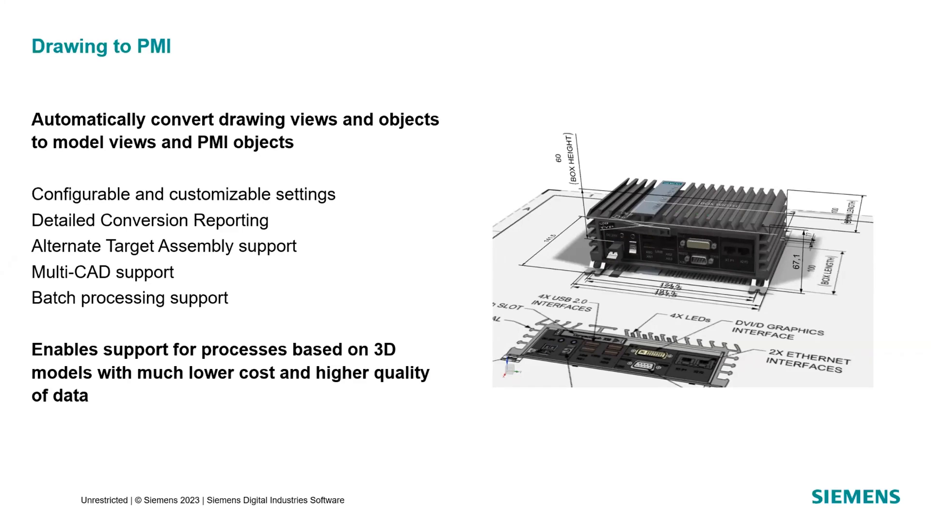
pyautogui.press('Right')
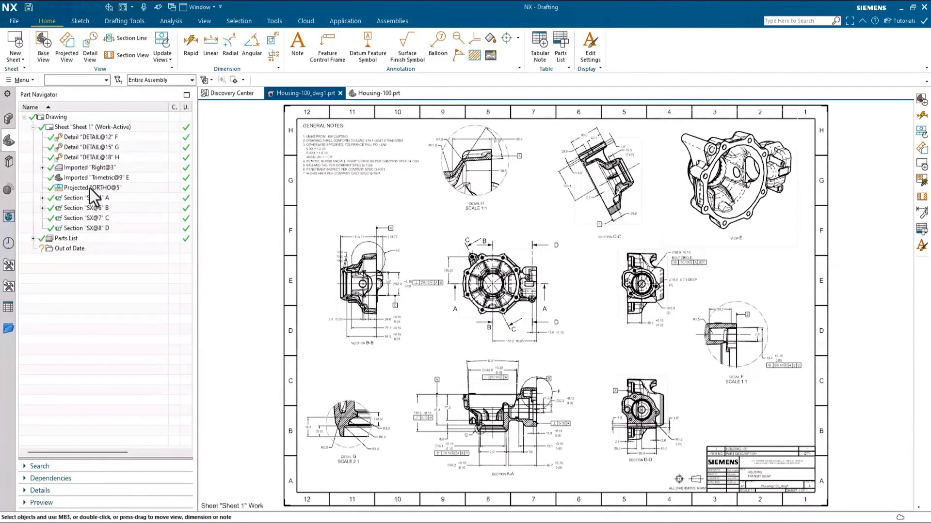
# Step: Examine the Sheet 1 drawing views by highlighting Detail F, Detail H, Section A and Section B
pyautogui.click(86, 138)
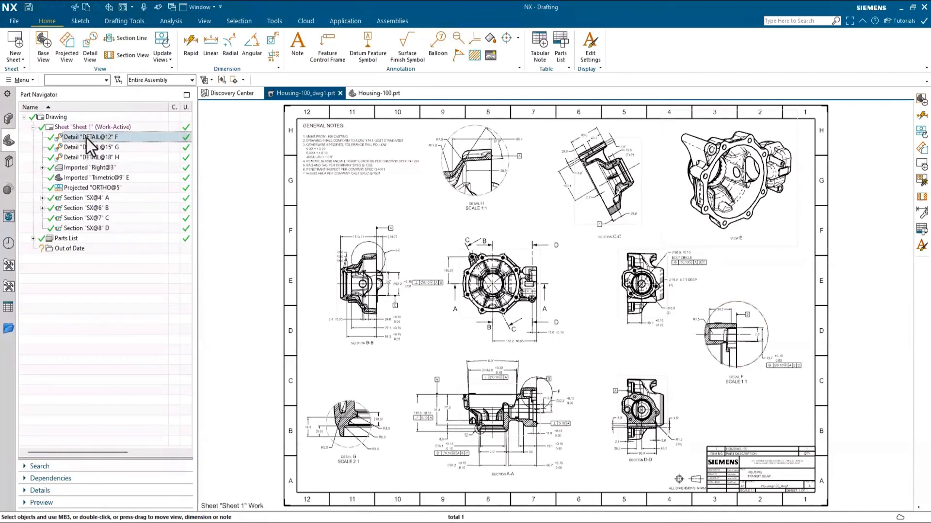
pyautogui.click(89, 159)
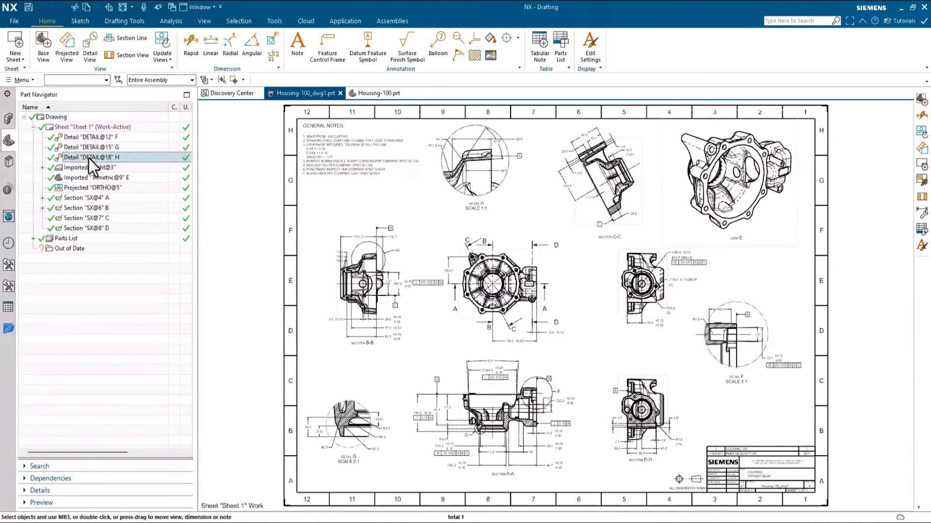
pyautogui.click(86, 196)
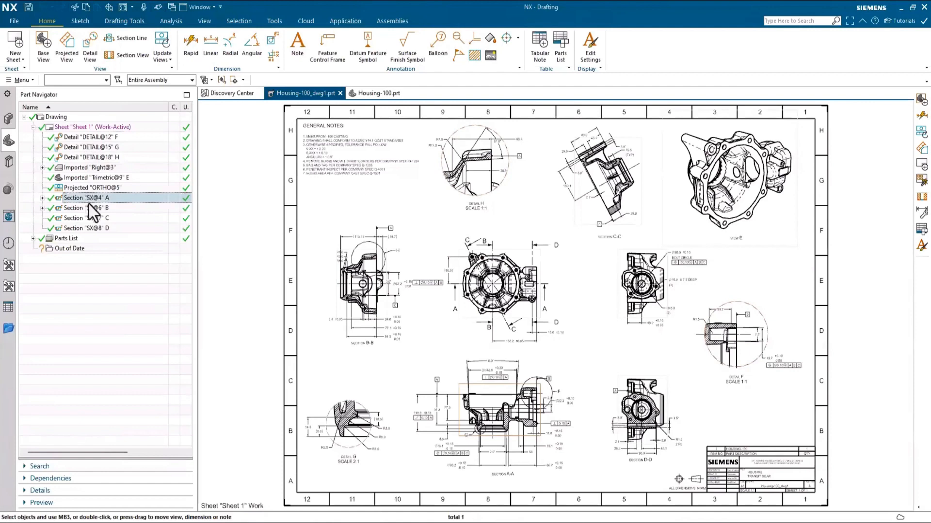
pyautogui.click(90, 207)
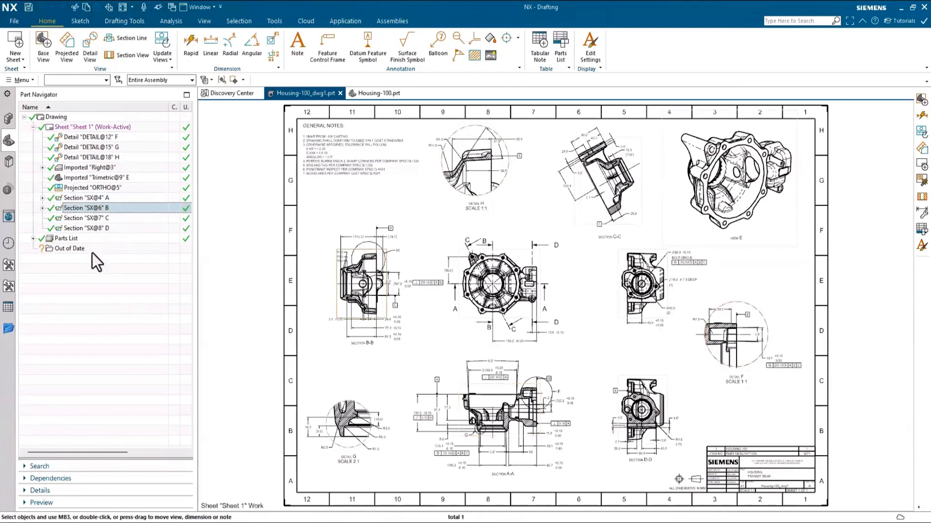
pyautogui.click(80, 290)
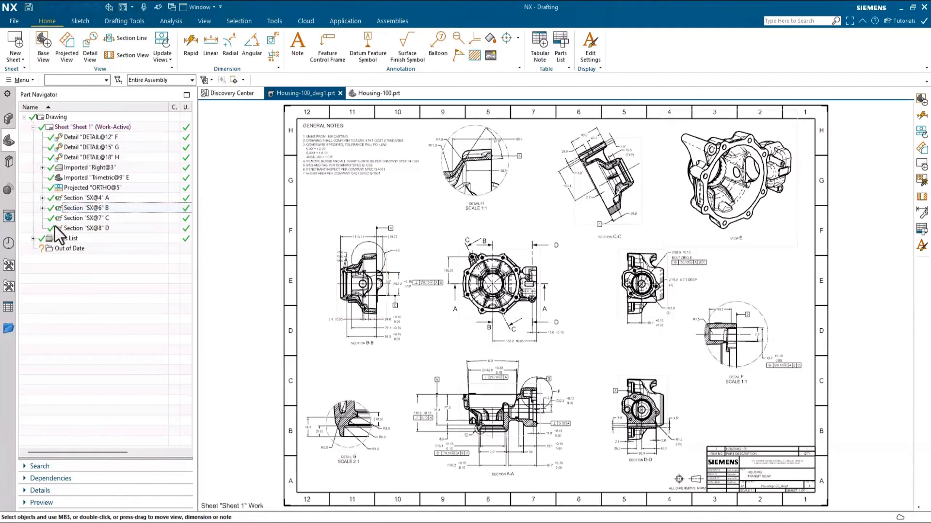
# Step: Locate the Housing-100 component in the drawing assembly and list the standard model views of Housing-100.prt
pyautogui.click(8, 119)
pyautogui.click(71, 137)
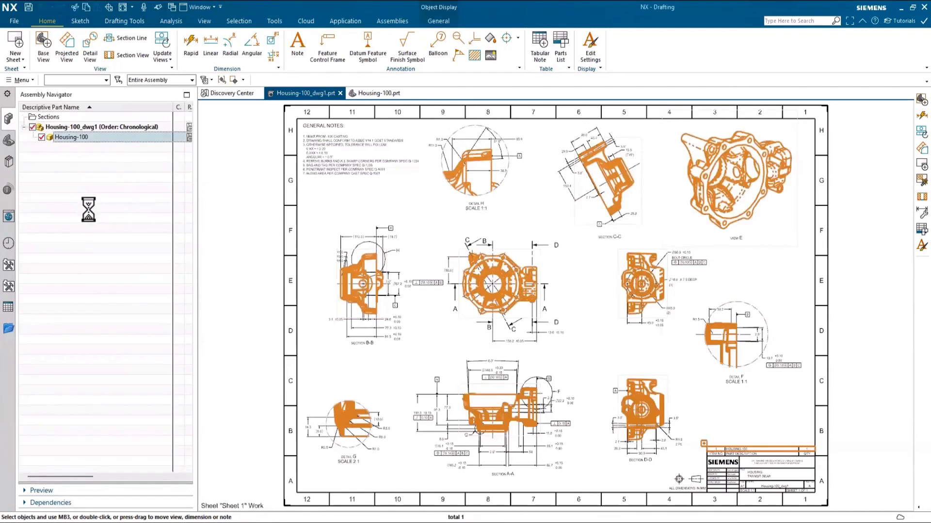
pyautogui.click(376, 93)
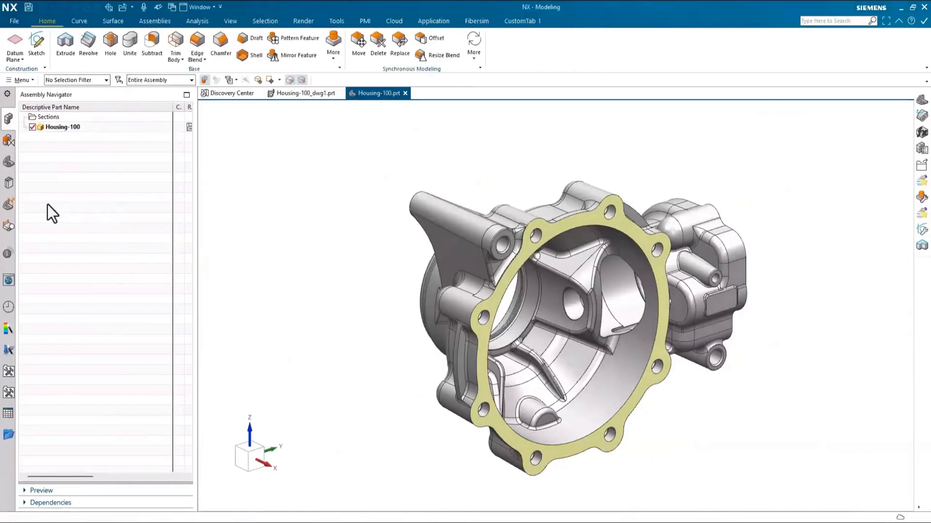
pyautogui.click(8, 204)
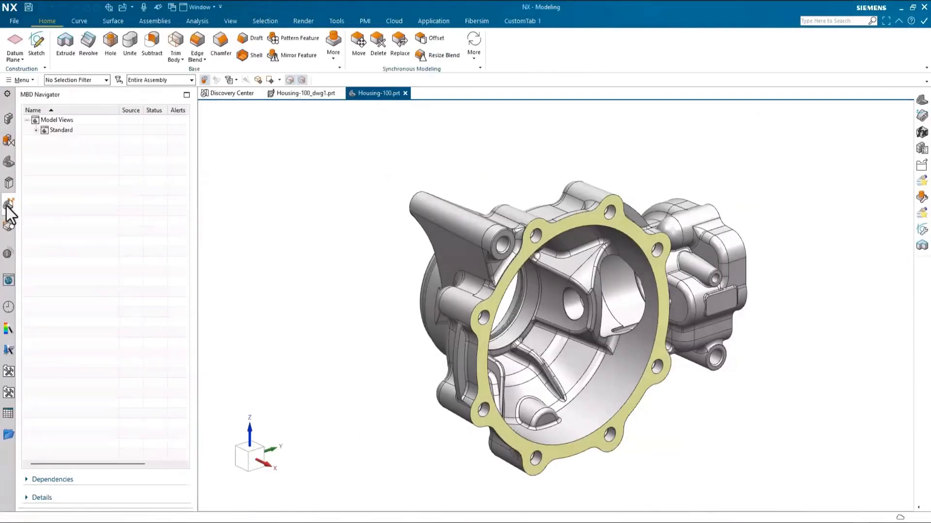
pyautogui.click(35, 131)
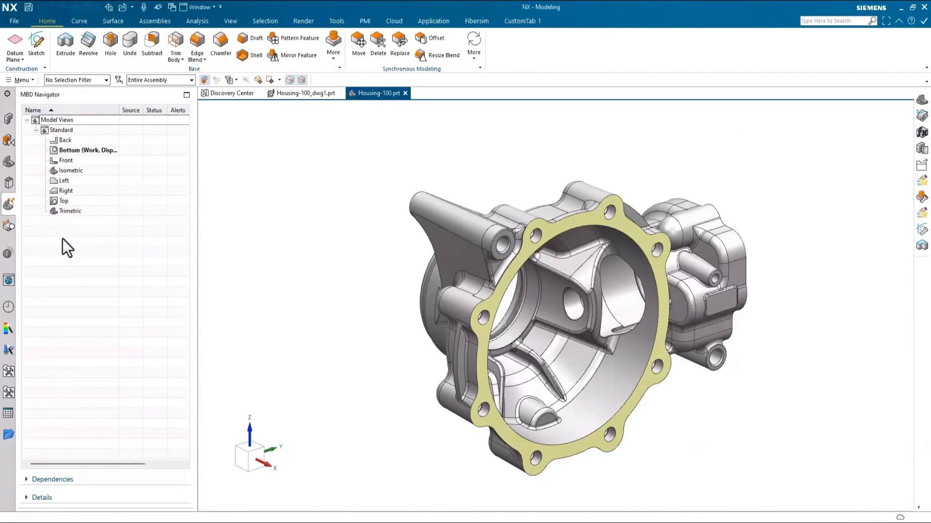
# Step: Return to Housing-100_dwg1.prt, show its drawing views, and preview Convert to PMI with the type set to Drawing
pyautogui.click(309, 94)
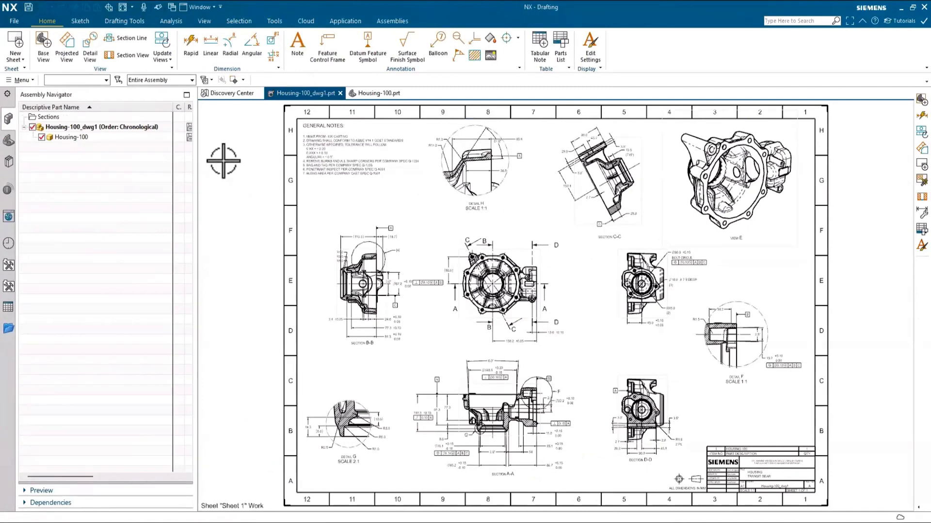
pyautogui.click(124, 20)
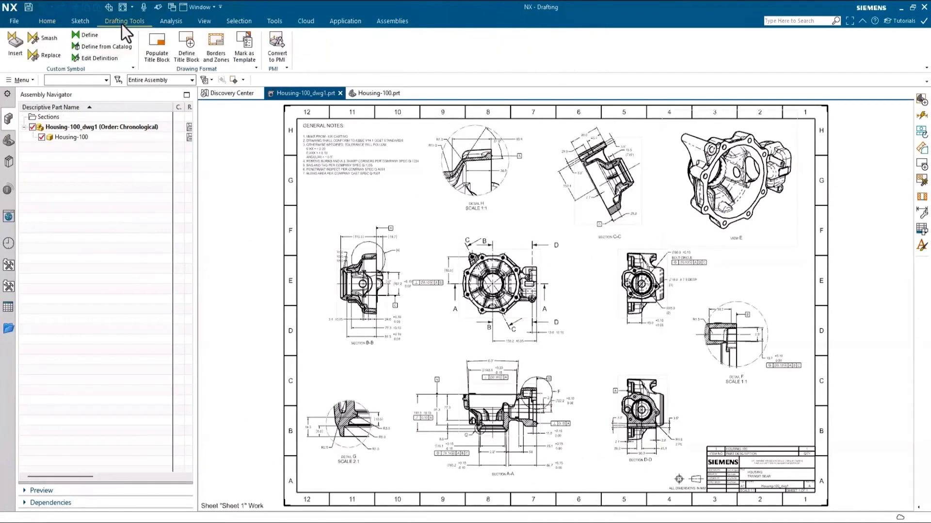
pyautogui.click(9, 142)
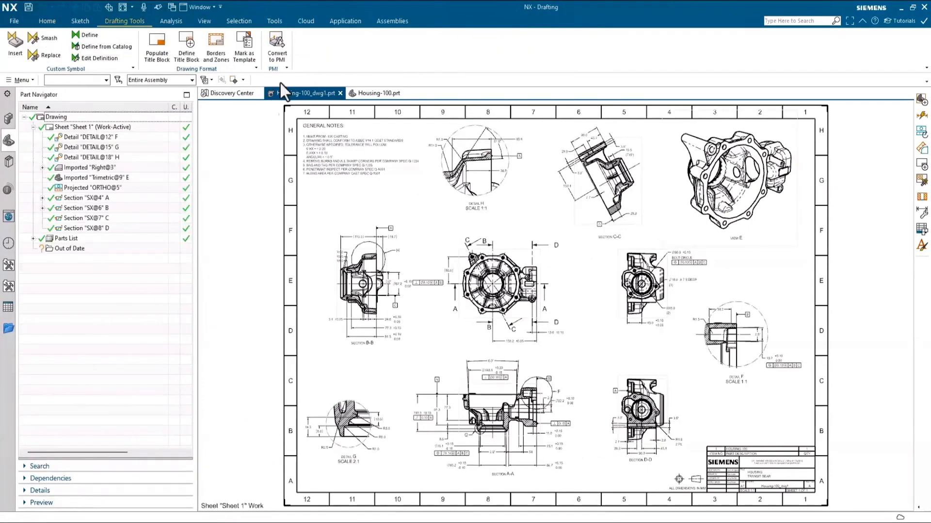
pyautogui.click(279, 46)
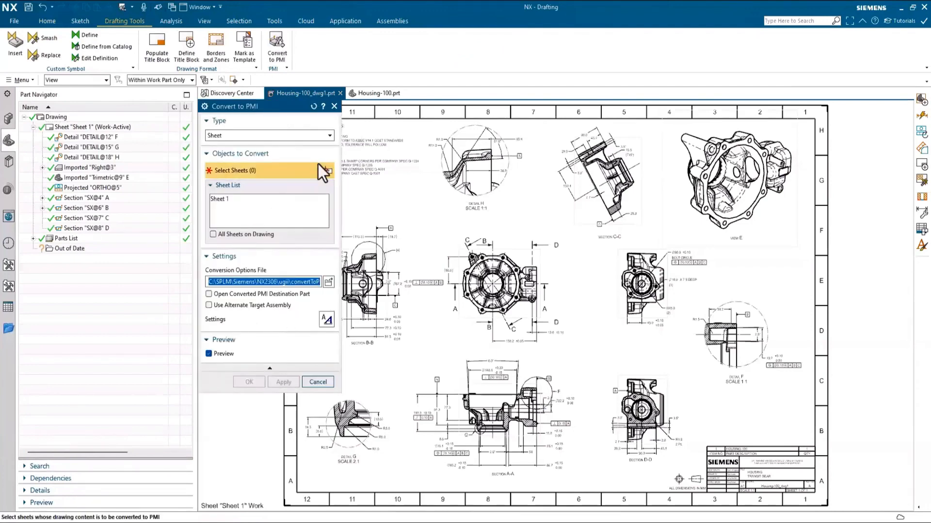
pyautogui.click(330, 135)
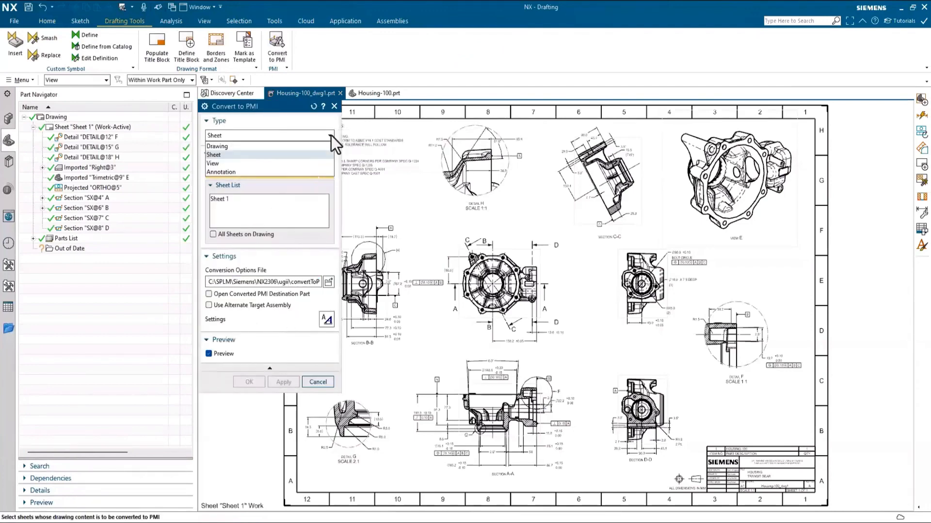
pyautogui.click(237, 147)
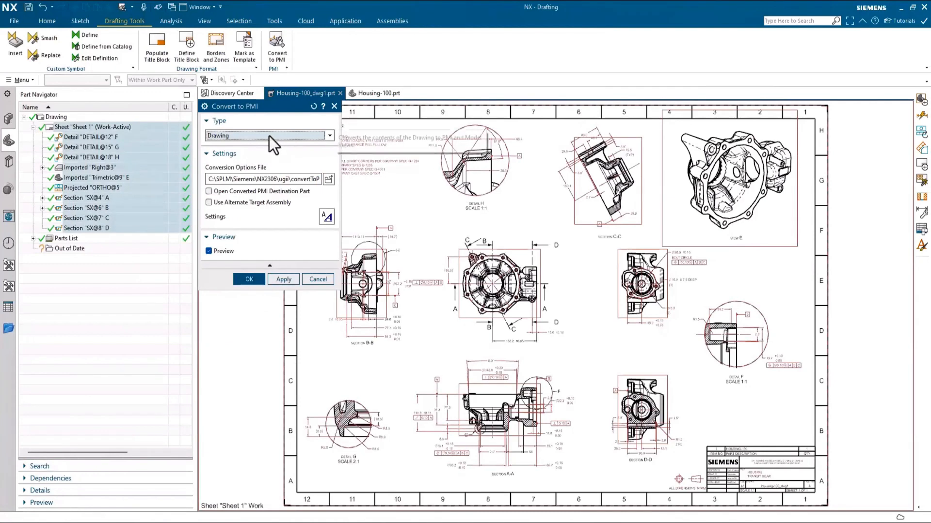
# Step: Examine the PMI conversion preview around Section B-B and the front view, toggle the preview, and cancel Convert to PMI
pyautogui.click(327, 136)
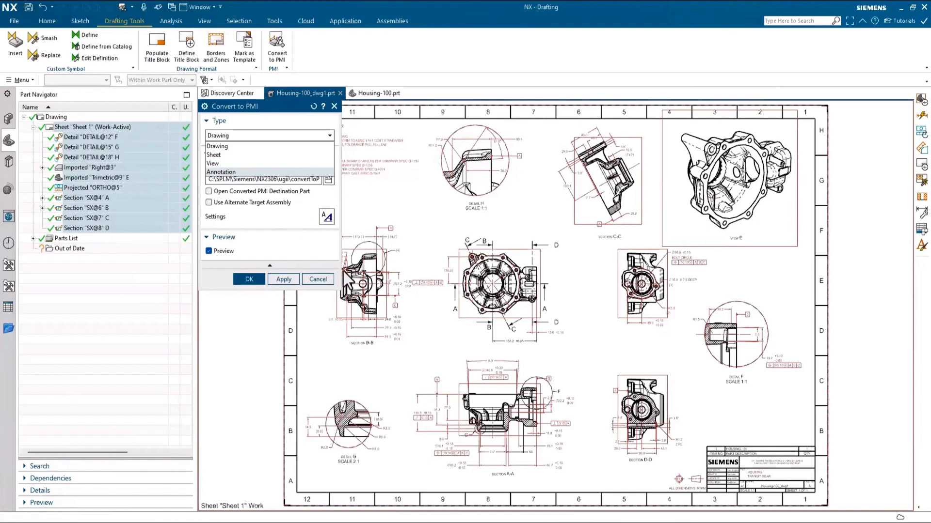
pyautogui.click(448, 317)
pyautogui.scroll(2, 522, 316)
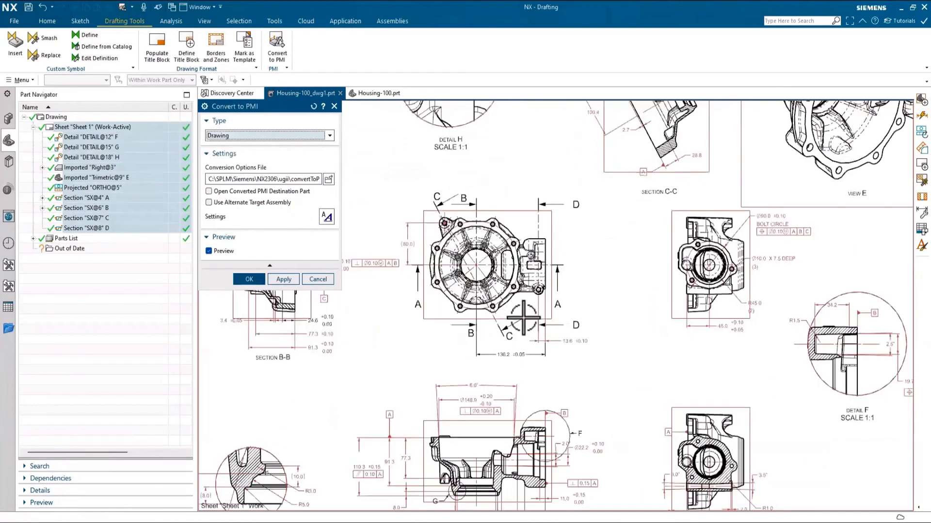
pyautogui.scroll(2, 523, 318)
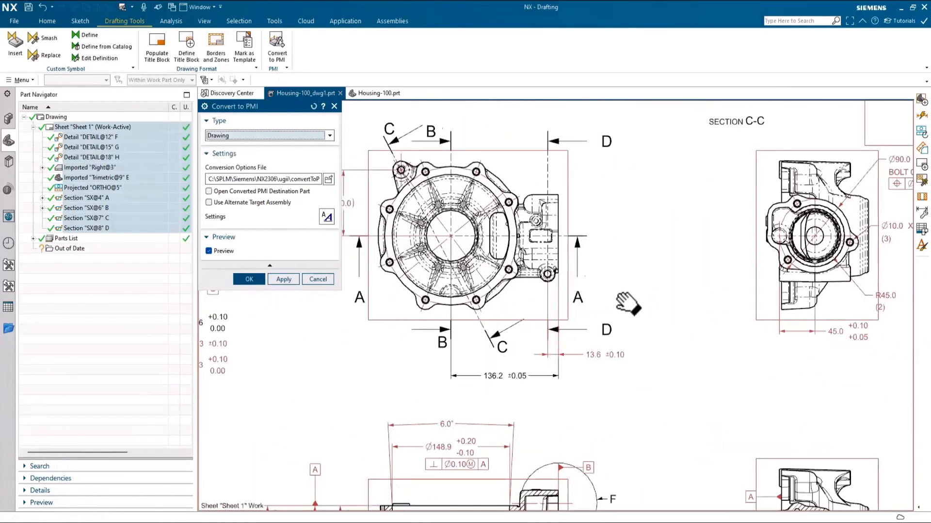
pyautogui.moveTo(628, 303)
pyautogui.keyDown('shift'); pyautogui.mouseDown(button='middle')
pyautogui.moveTo(894, 322)
pyautogui.moveTo(889, 276)
pyautogui.mouseUp(button='middle'); pyautogui.keyUp('shift')
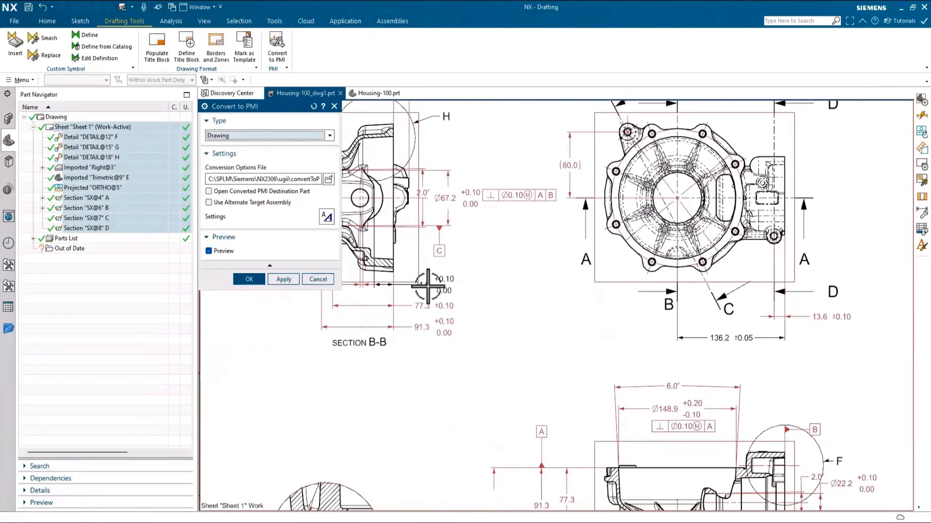
pyautogui.click(208, 252)
pyautogui.click(207, 251)
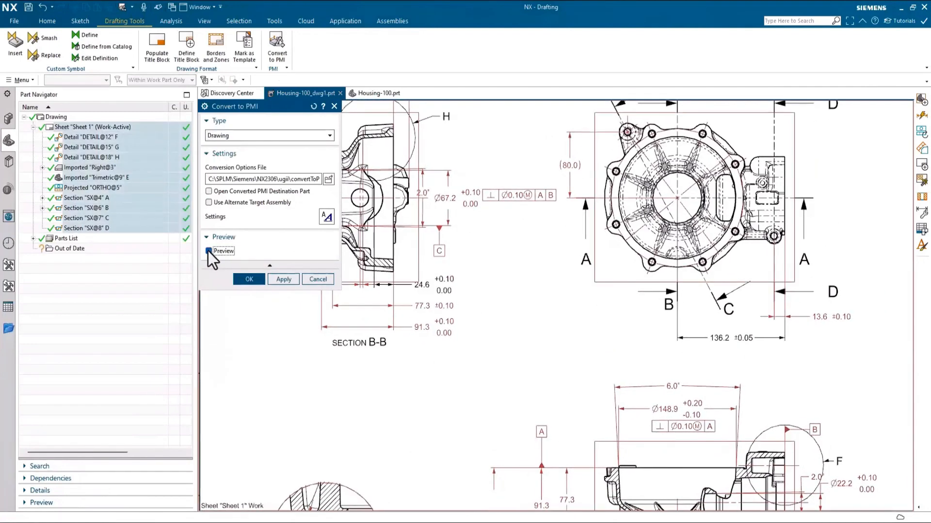
pyautogui.click(313, 277)
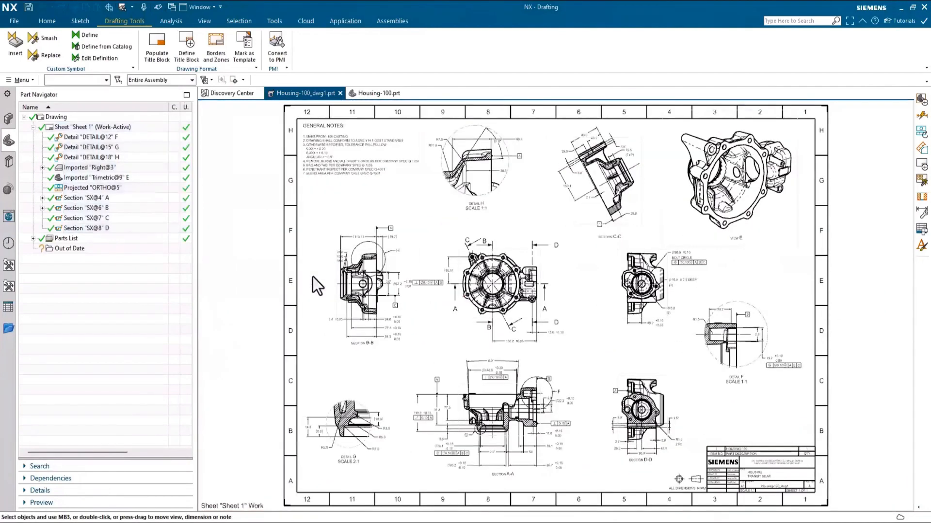
# Step: Reattach the second reference of the 136.2 ±0.05 horizontal dimension to the start point of the extracted arc edge
pyautogui.scroll(4, 527, 336)
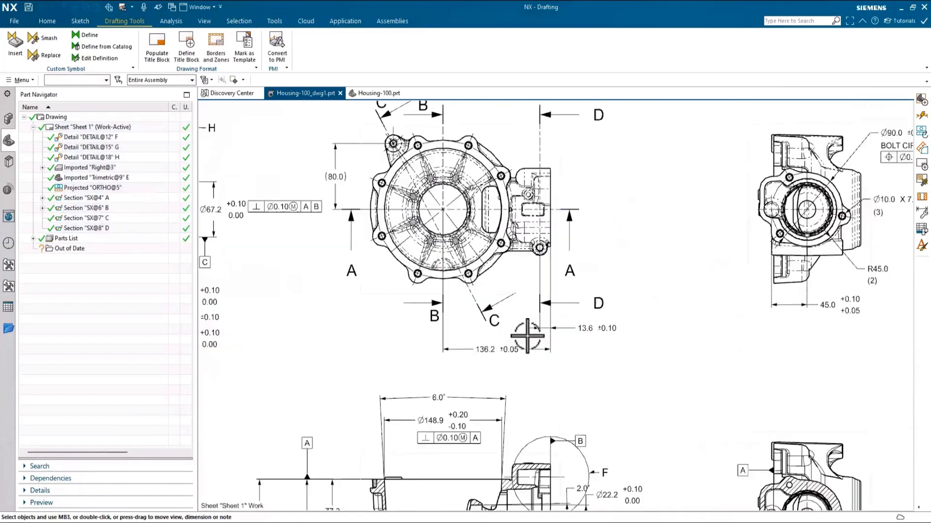
pyautogui.scroll(2, 527, 336)
pyautogui.doubleClick(507, 358)
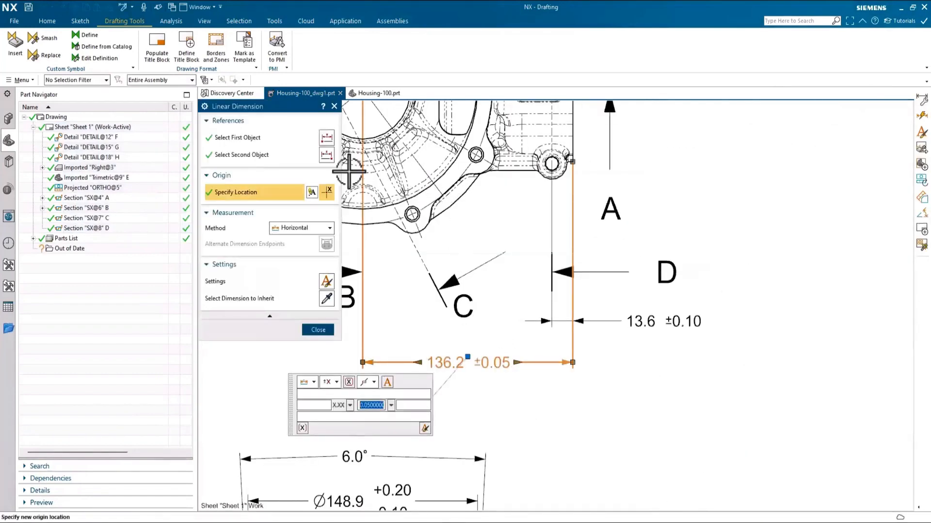
pyautogui.click(249, 156)
pyautogui.scroll(2, 590, 152)
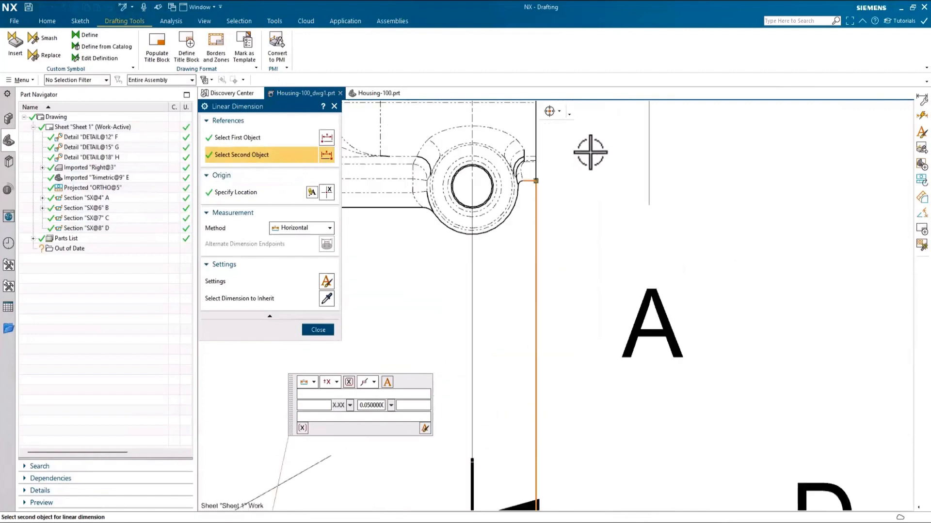
pyautogui.scroll(3, 590, 152)
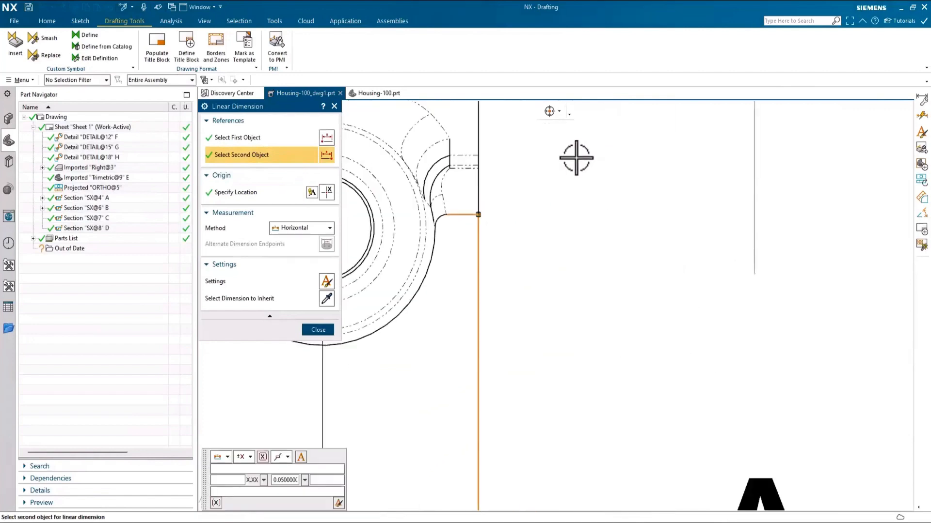
pyautogui.click(480, 201)
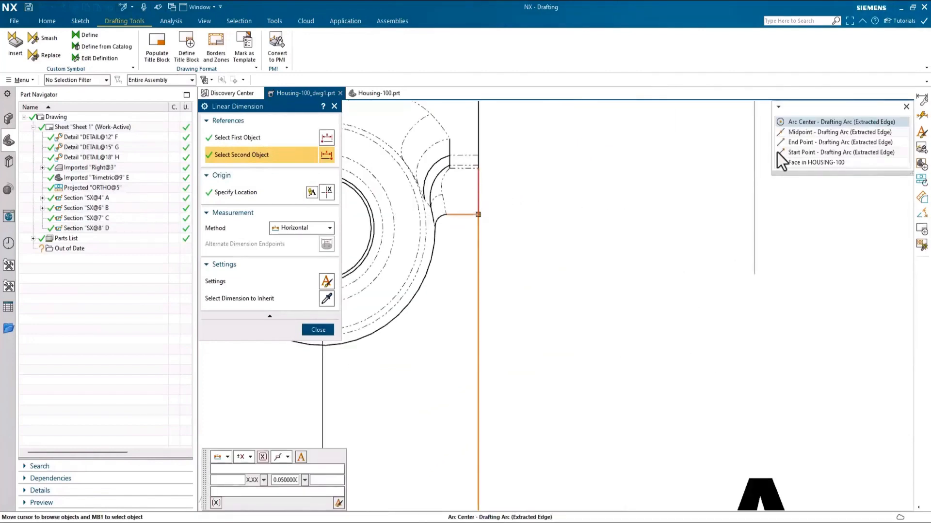
pyautogui.click(802, 153)
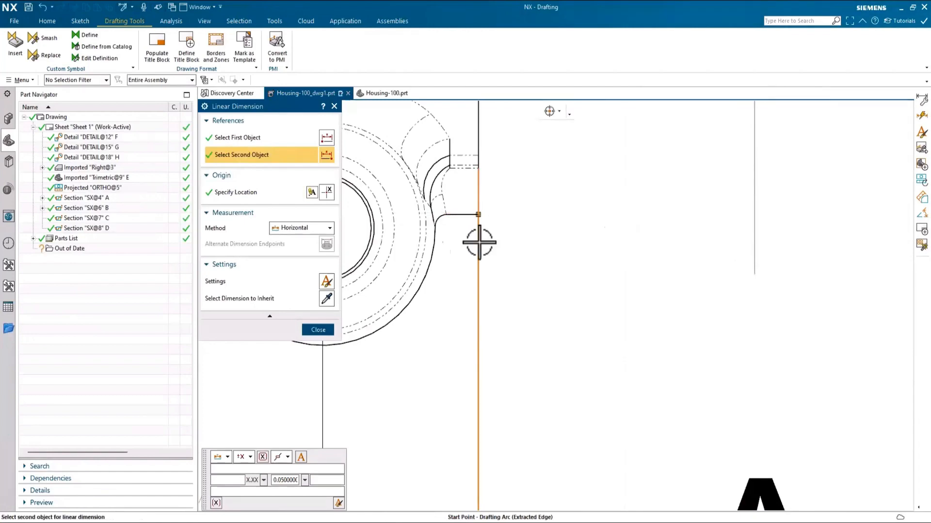
pyautogui.click(318, 329)
# Step: Reattach the first reference of Section B-B's 24.6 horizontal dimension to the end point of the extracted arc edge
pyautogui.scroll(-6, 751, 259)
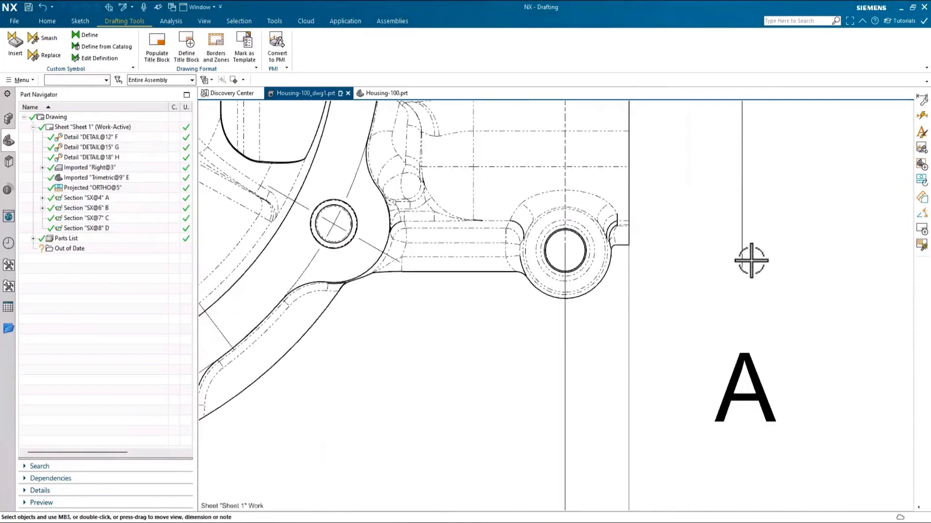
pyautogui.scroll(-2, 764, 254)
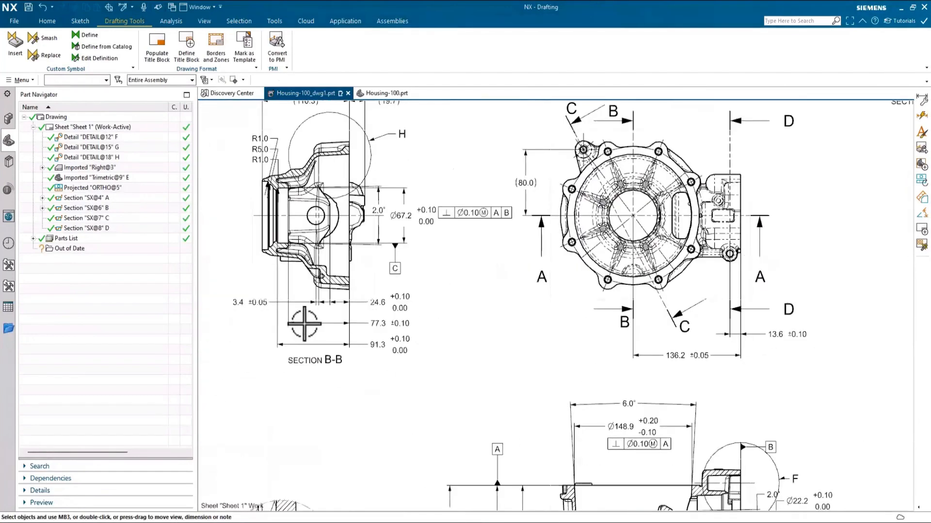
pyautogui.scroll(5, 291, 315)
pyautogui.doubleClick(483, 290)
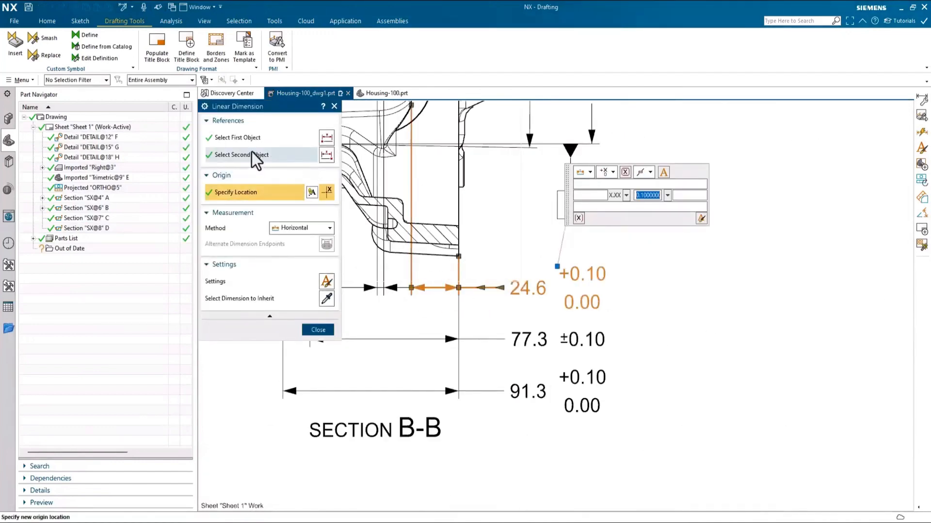
pyautogui.click(246, 138)
pyautogui.scroll(4, 435, 240)
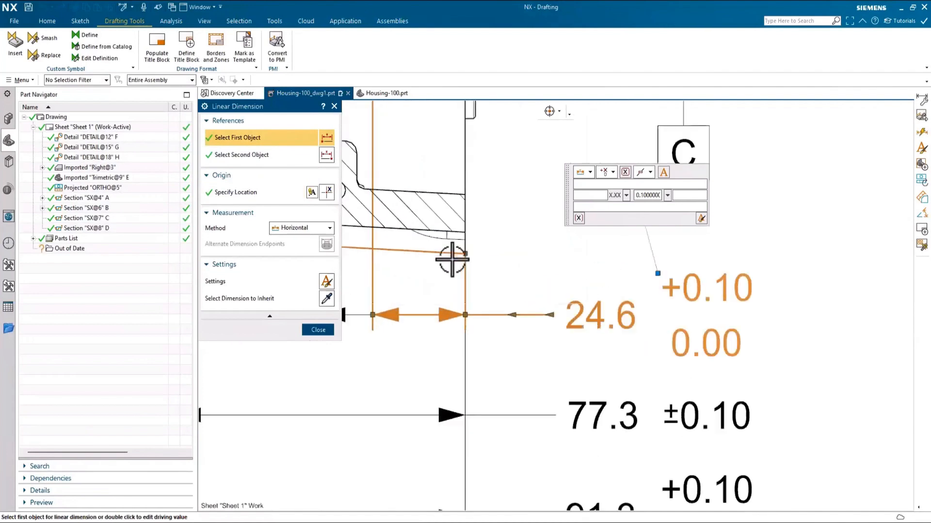
pyautogui.click(476, 240)
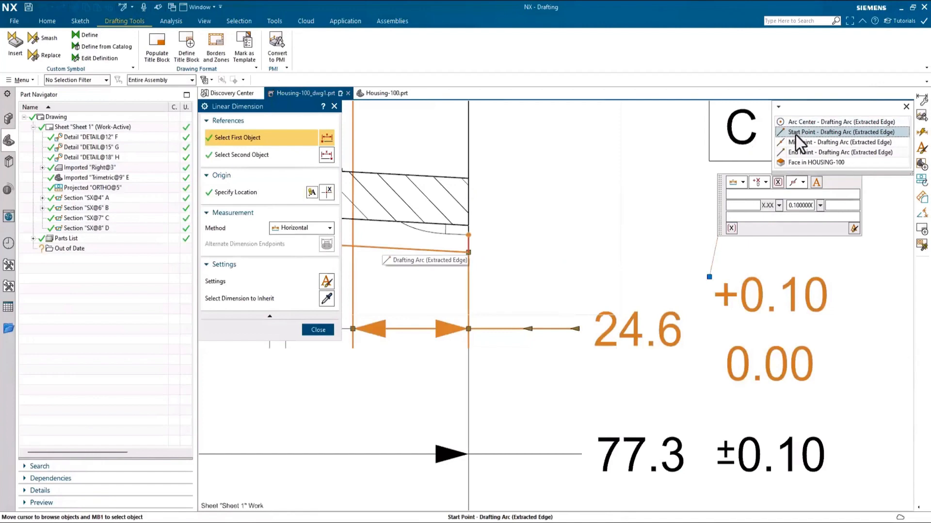
pyautogui.click(797, 152)
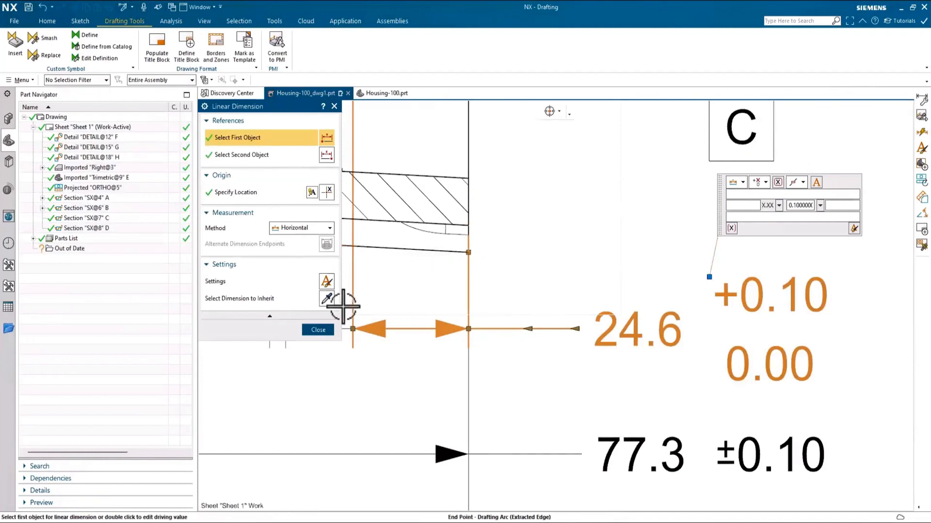
pyautogui.click(318, 329)
# Step: Convert the entire drawing to PMI using the Drawing conversion type
pyautogui.scroll(-8, 552, 339)
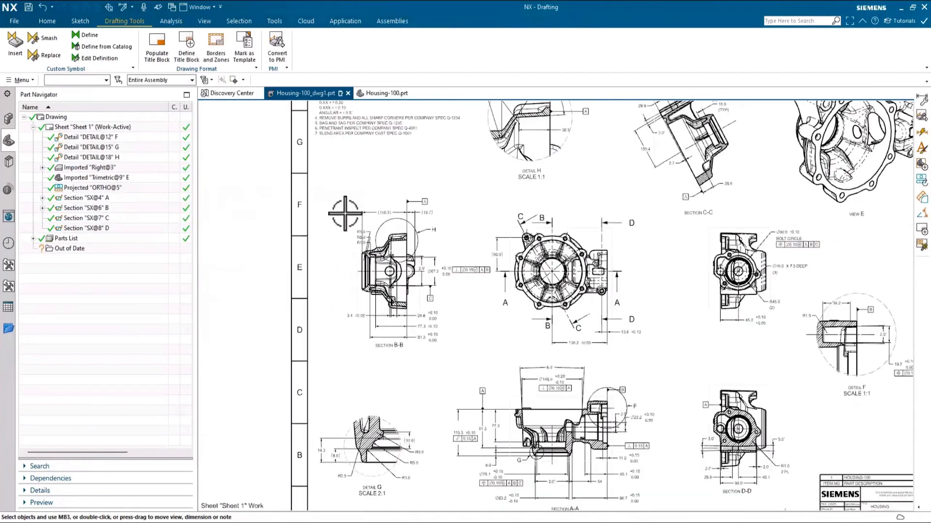
pyautogui.hotkey('ctrl', 'f')
pyautogui.click(278, 48)
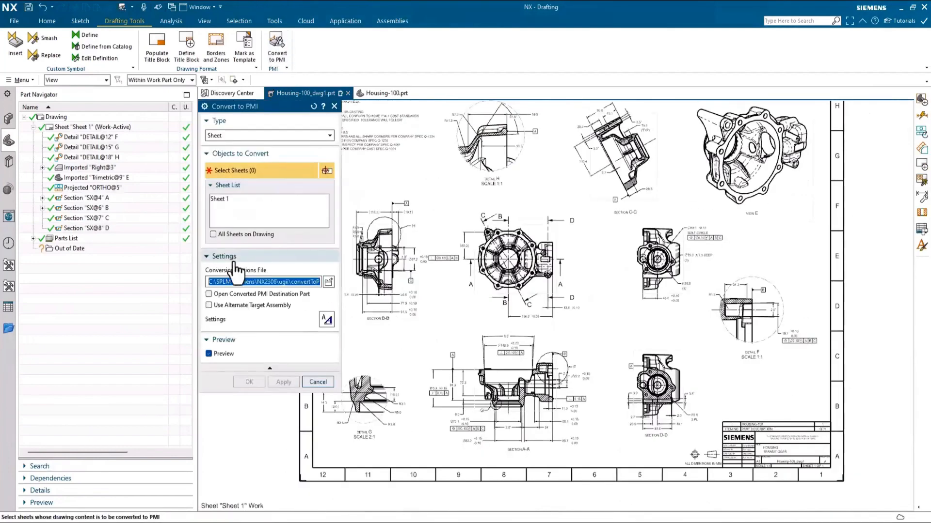
pyautogui.click(298, 136)
pyautogui.click(235, 146)
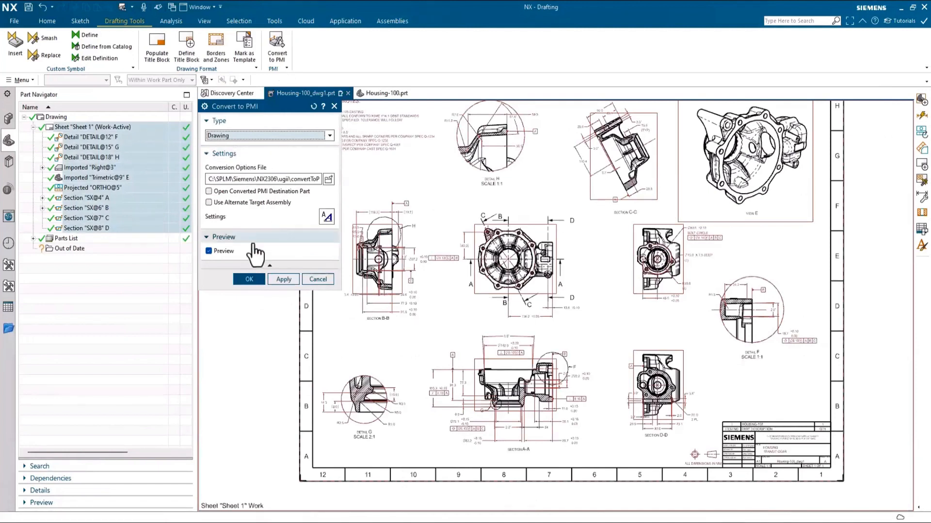
pyautogui.click(248, 278)
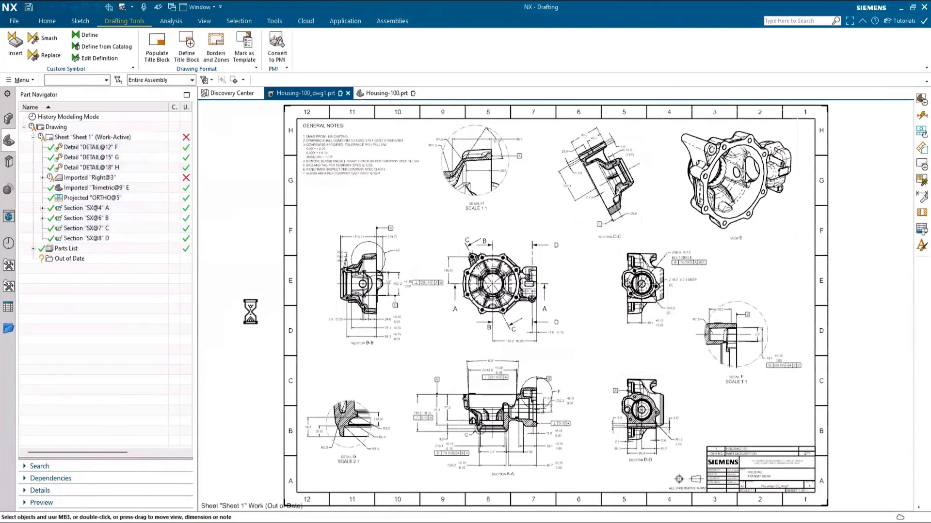
# Step: Switch to Housing-100.prt, list its user-defined model views in the MBD Navigator, and display the ORTHO_5 view
pyautogui.click(386, 94)
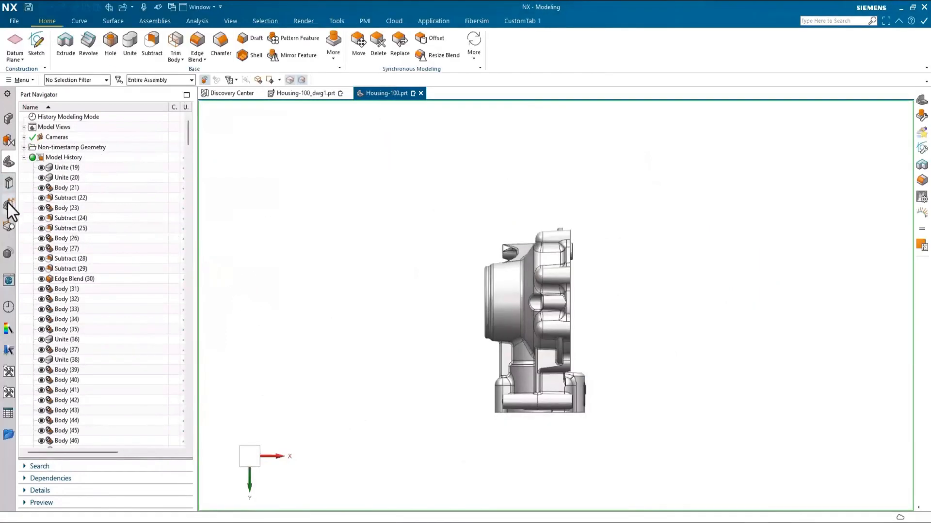
pyautogui.click(8, 204)
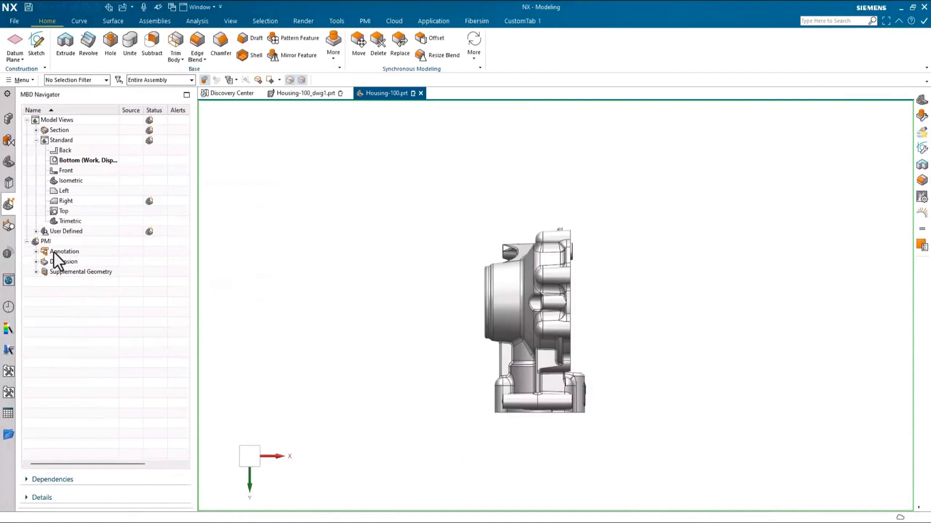
pyautogui.click(36, 232)
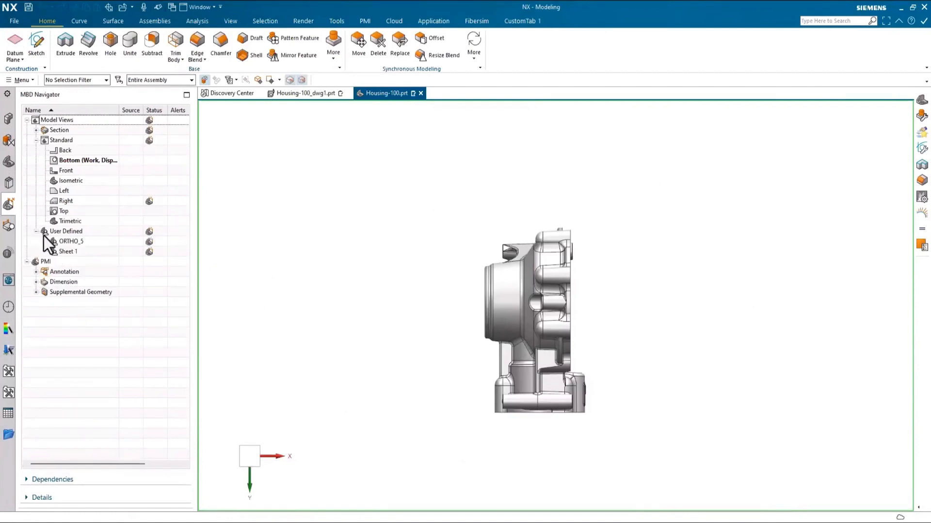
pyautogui.doubleClick(75, 242)
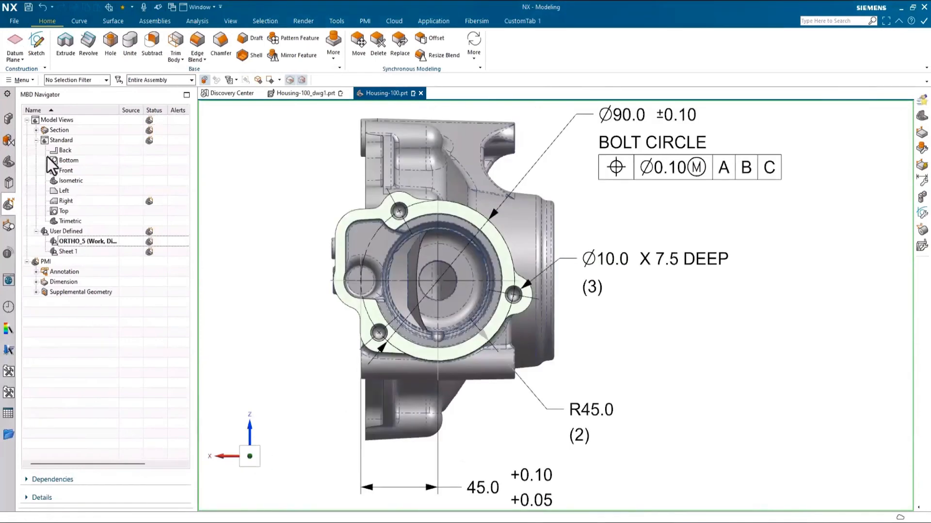
# Step: Display section view SX_4 and place Housing-100.prt side by side with the drawing, showing the drawing's Section A-A
pyautogui.click(36, 130)
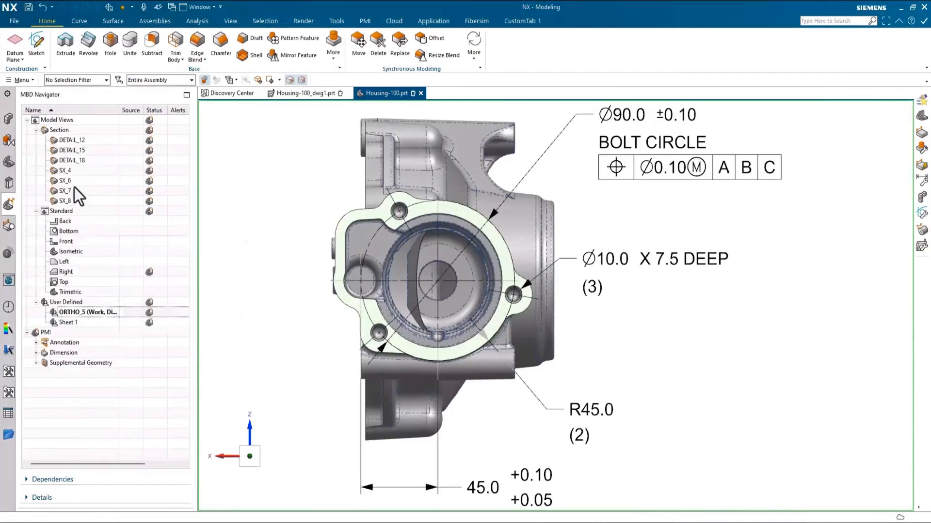
pyautogui.doubleClick(68, 171)
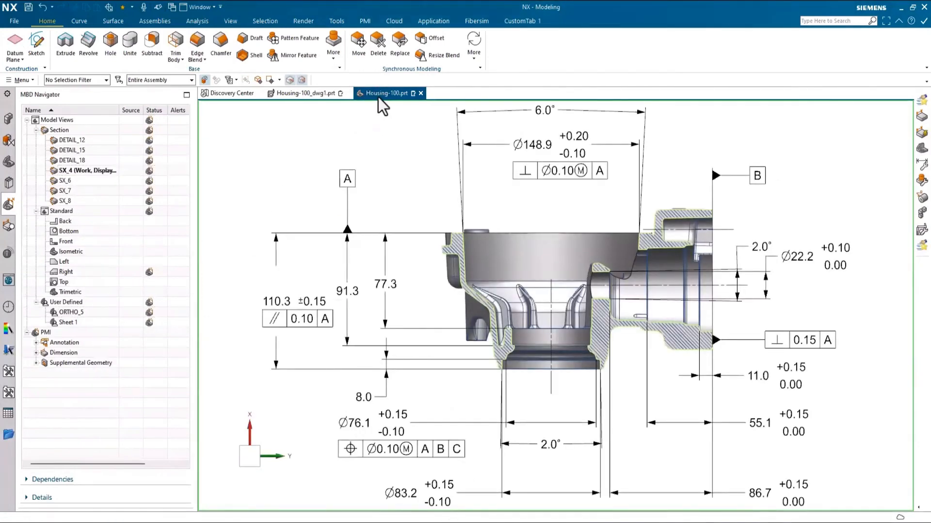
pyautogui.moveTo(378, 97)
pyautogui.mouseDown()
pyautogui.moveTo(474, 224)
pyautogui.moveTo(591, 296)
pyautogui.moveTo(580, 298)
pyautogui.mouseUp()
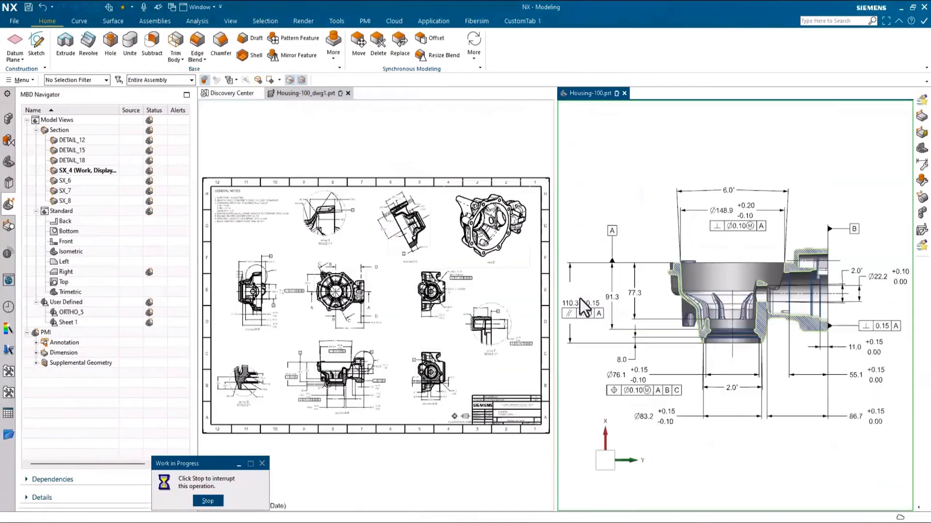
pyautogui.scroll(5, 295, 423)
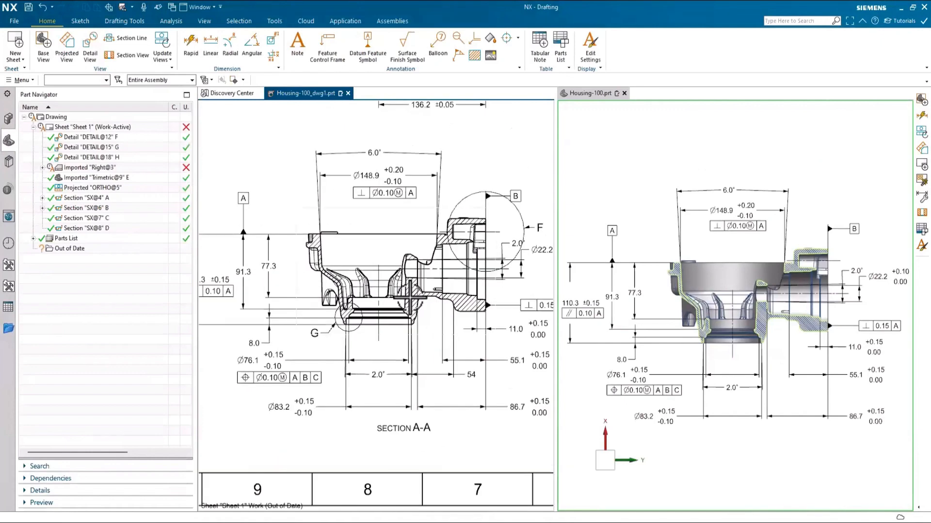
# Step: Select the 6.0° angular dimension and the perpendicularity frame below the Ø148.9 dimension in SX_4 to examine their associated geometry
pyautogui.click(623, 189)
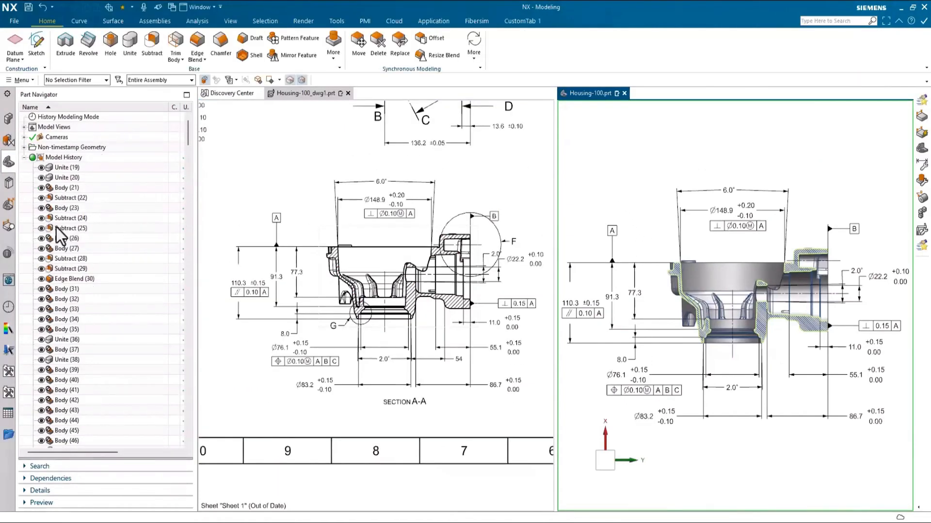
pyautogui.click(9, 206)
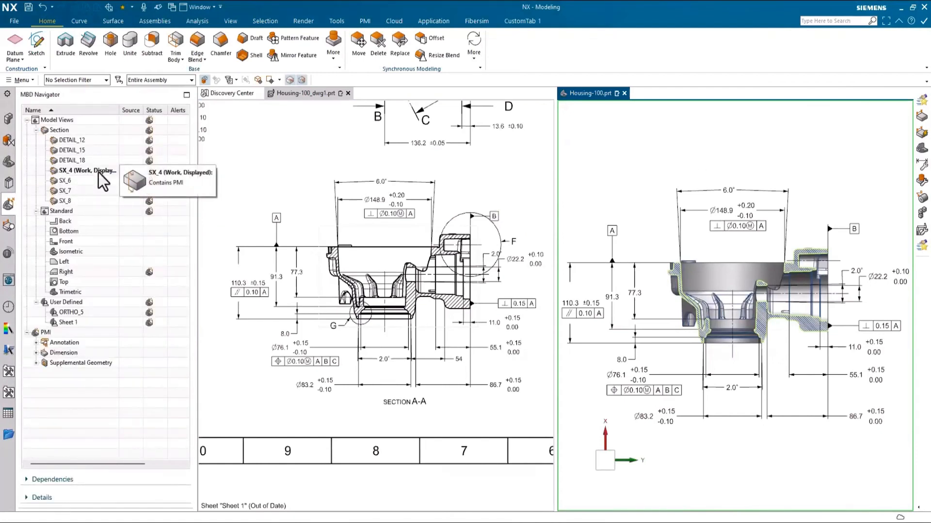
pyautogui.click(725, 193)
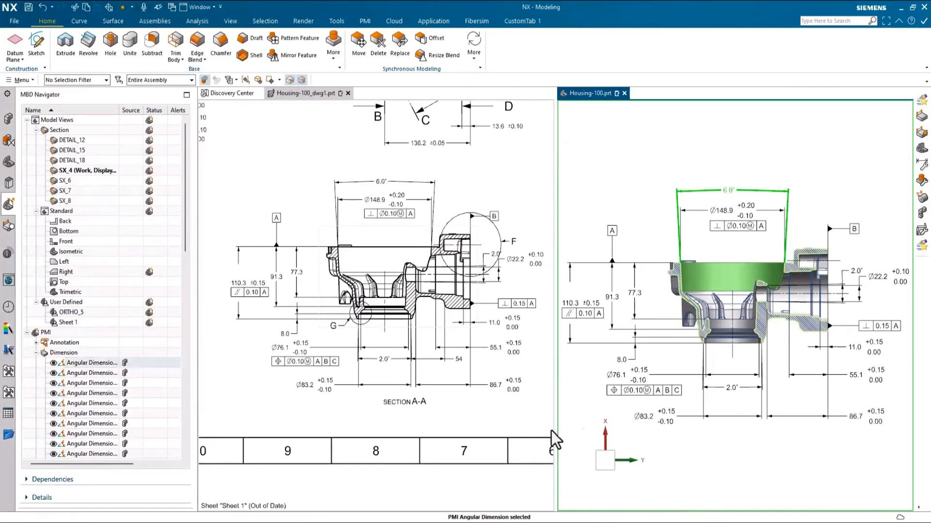
pyautogui.click(750, 226)
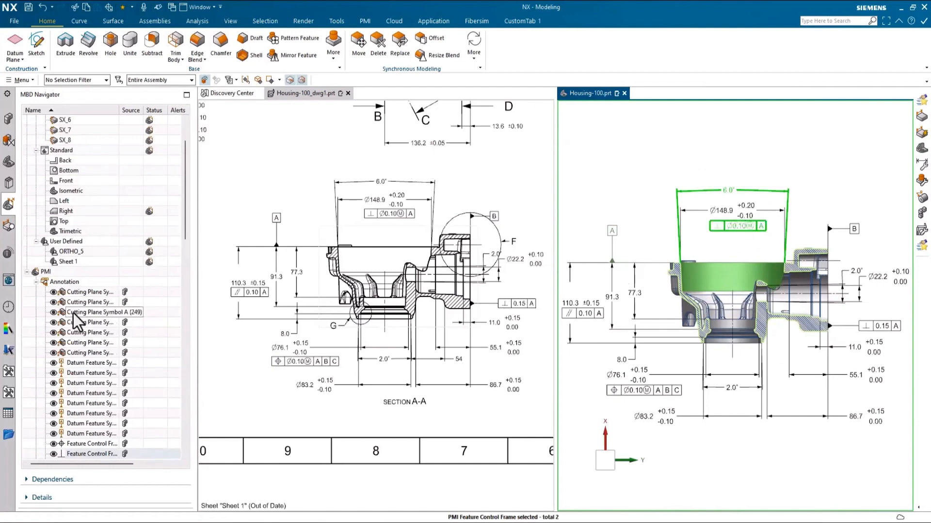
# Step: Display section view SX_6 in the model and bring the drawing's Section B-B into view beside it for comparison
pyautogui.scroll(2, 61, 184)
pyautogui.doubleClick(64, 180)
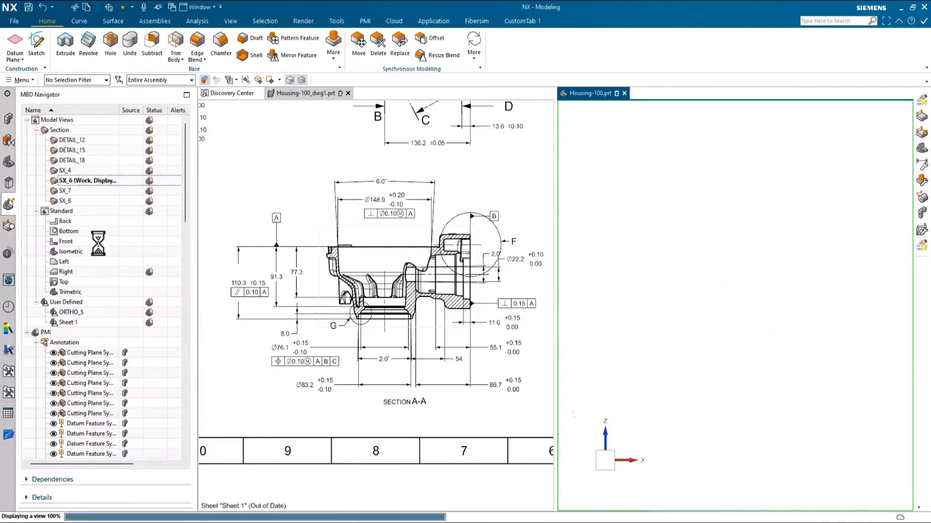
pyautogui.scroll(-3, 504, 335)
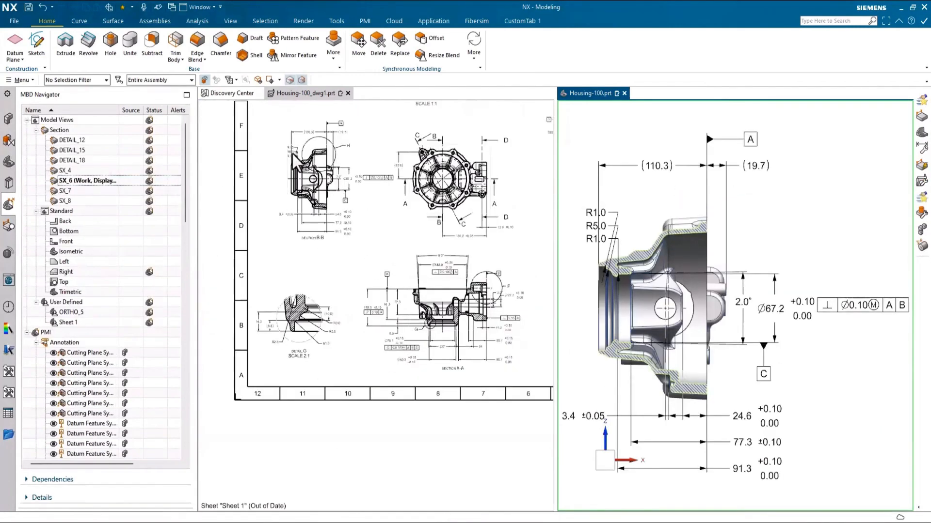
pyautogui.scroll(4, 322, 141)
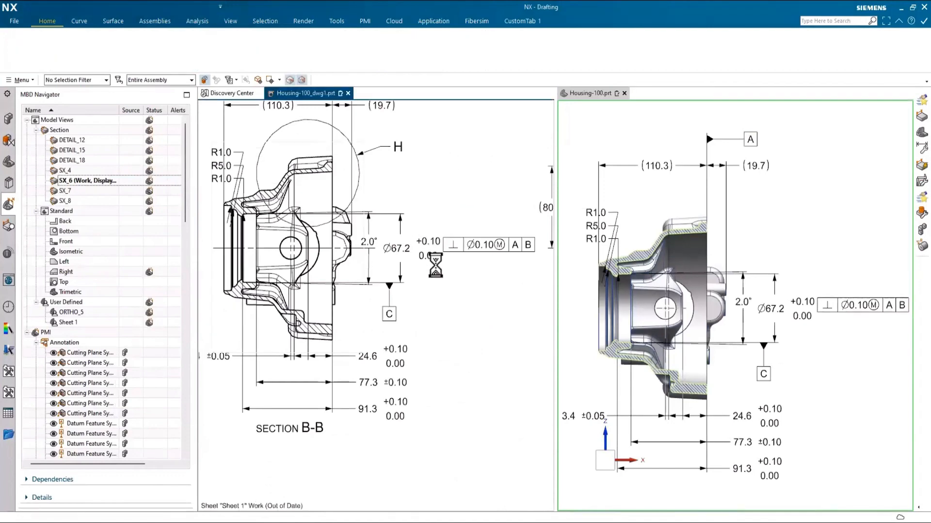
pyautogui.keyDown('shift'); pyautogui.moveTo(435, 284); pyautogui.dragTo(427, 243, button='middle'); pyautogui.keyUp('shift')
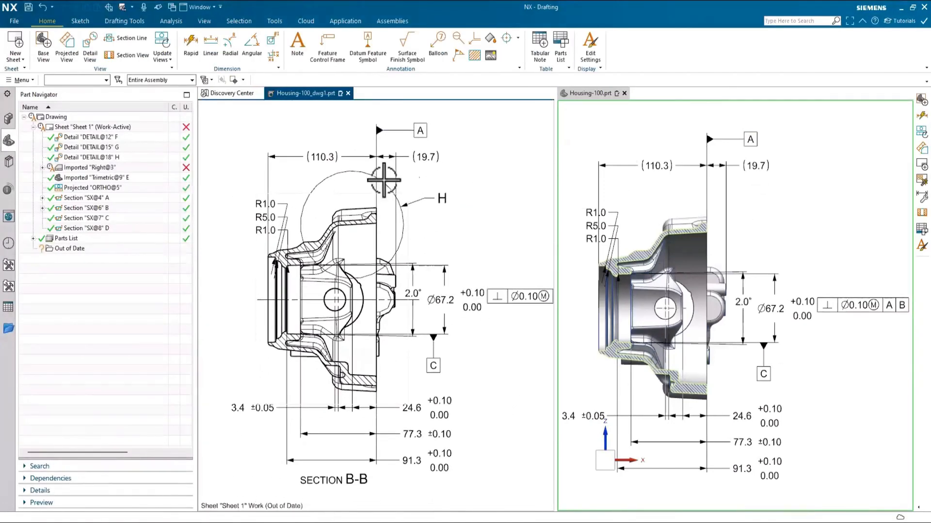
# Step: Examine the associated geometry of the (110.3) and 24.6 PMI dimensions in SX_6, clear the selection, and return to the drawing
pyautogui.click(565, 146)
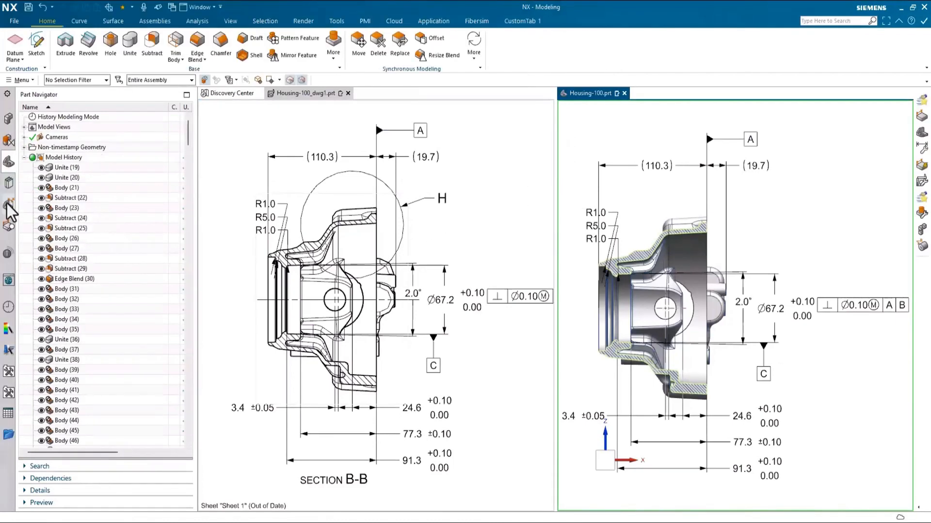
pyautogui.click(9, 204)
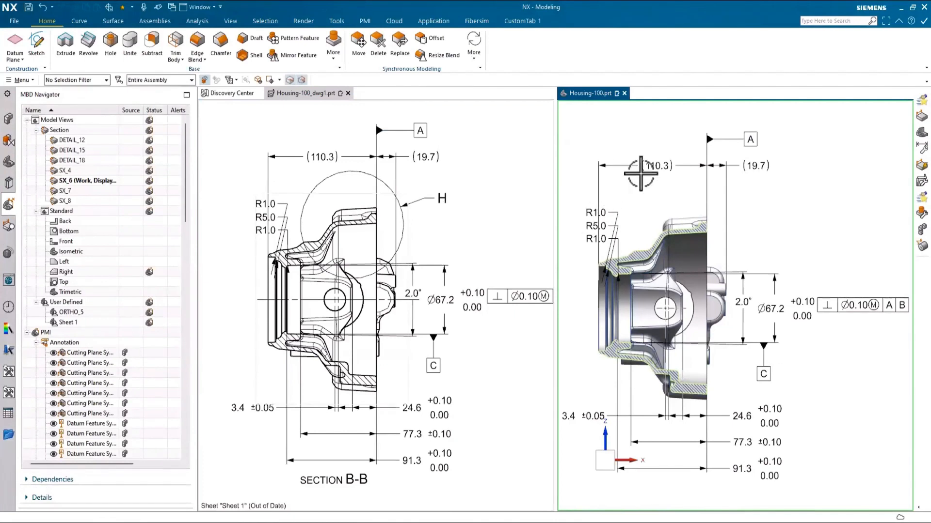
pyautogui.click(655, 165)
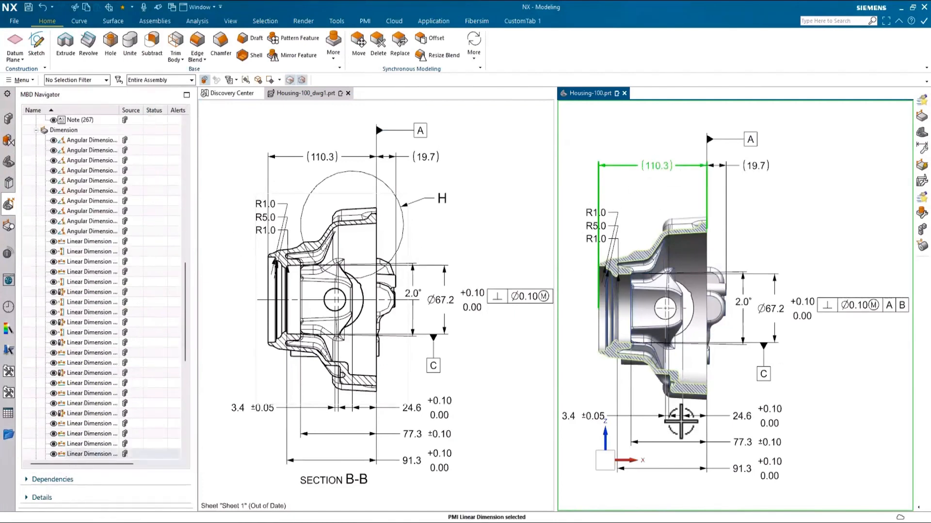
pyautogui.click(750, 413)
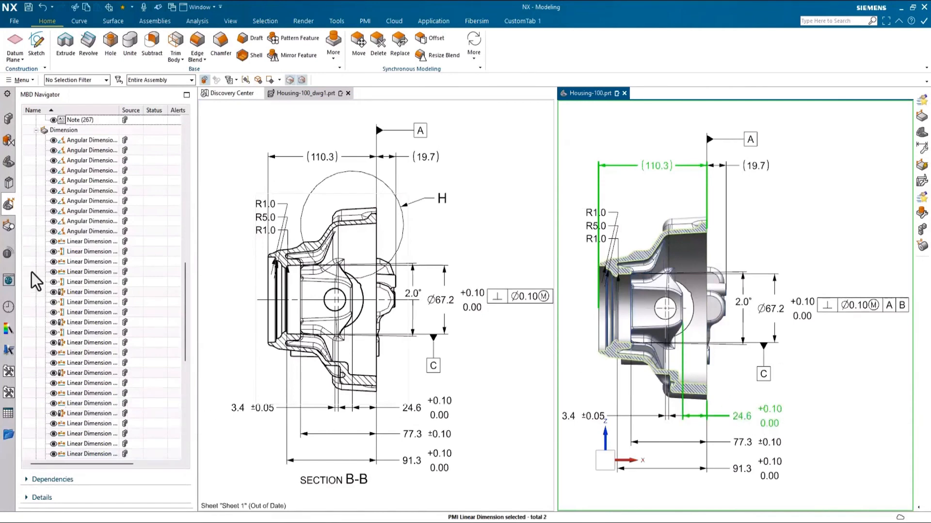
pyautogui.click(596, 133)
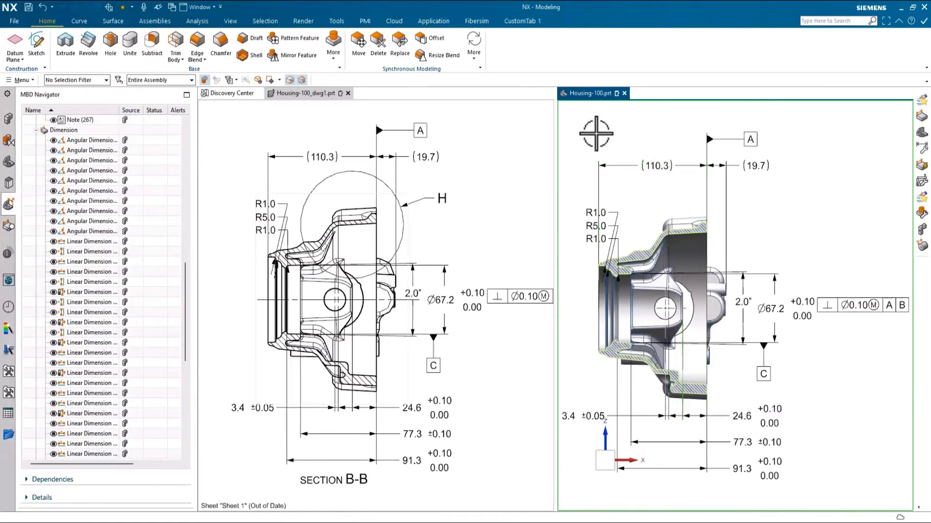
pyautogui.click(518, 169)
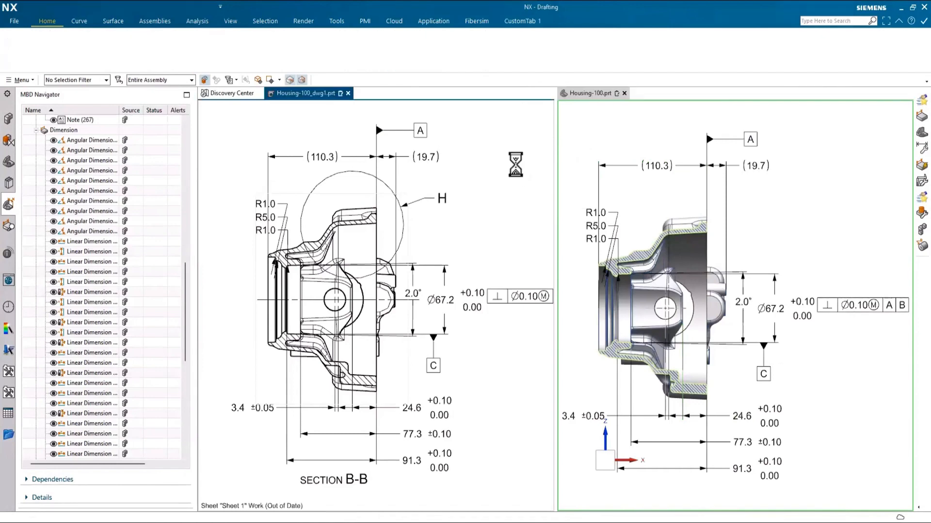
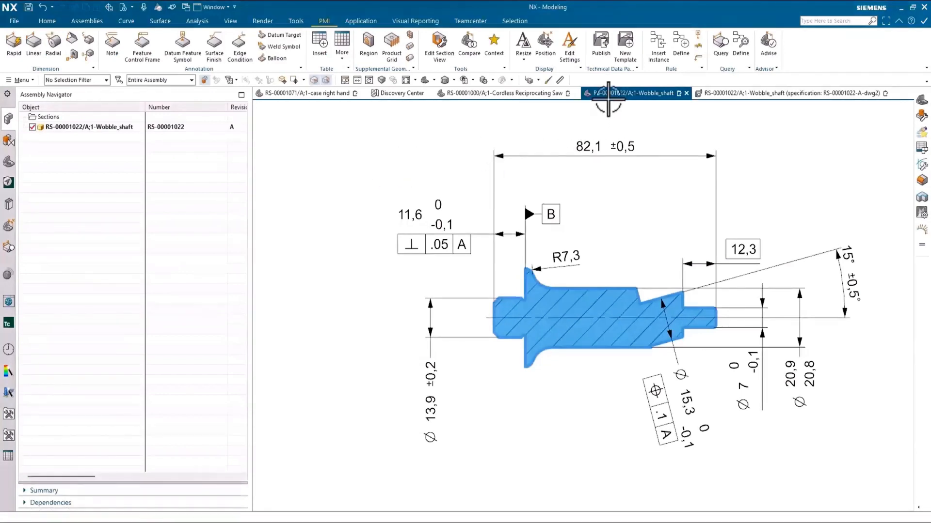
# Step: Start publishing a technical data package for Wobble_shaft with the 3D PDF method and the Part-Portrait template
pyautogui.click(602, 48)
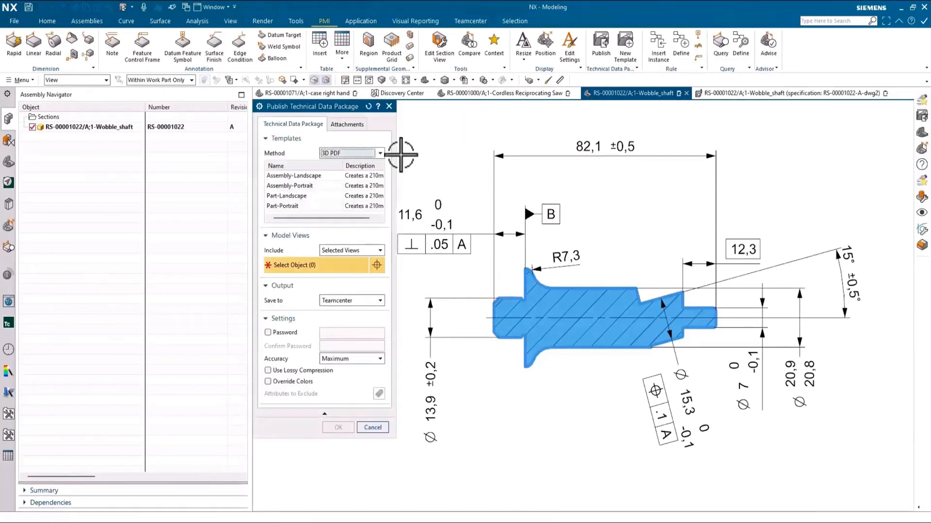
pyautogui.click(381, 154)
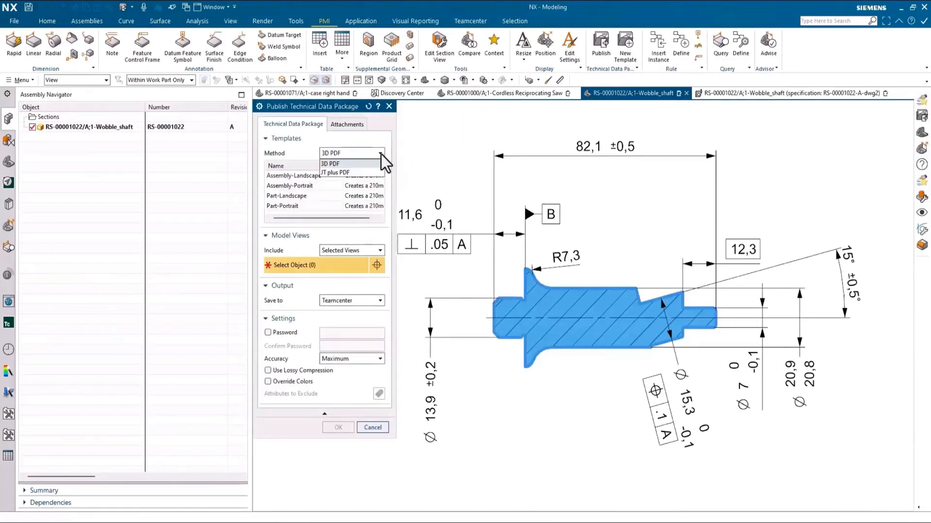
pyautogui.click(381, 154)
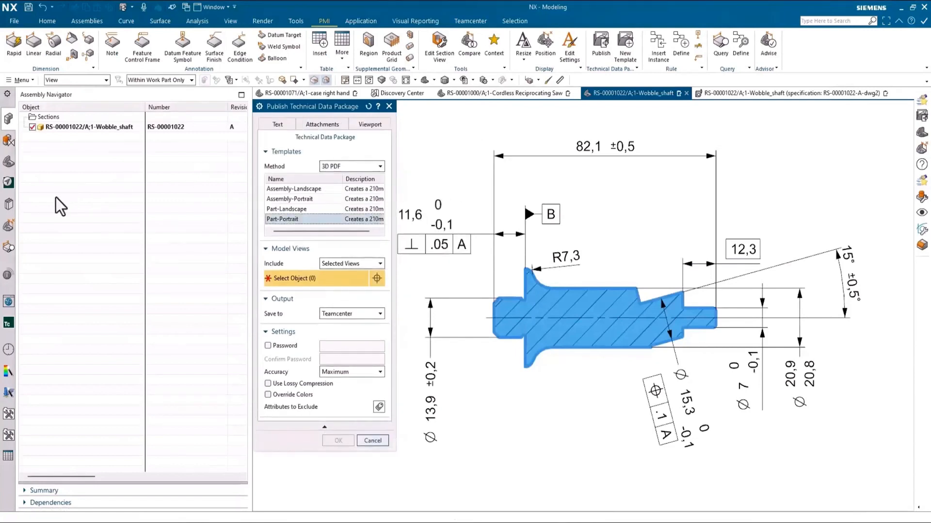
# Step: Include the selected model views Left, Right, Top, Trimetric and Section #1 in the package, with Teamcenter as the save location
pyautogui.click(8, 226)
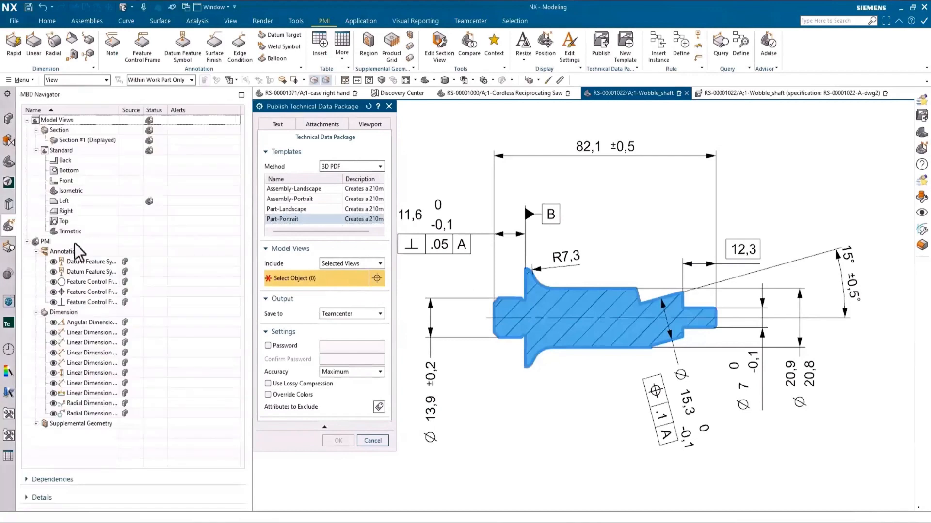
pyautogui.click(380, 264)
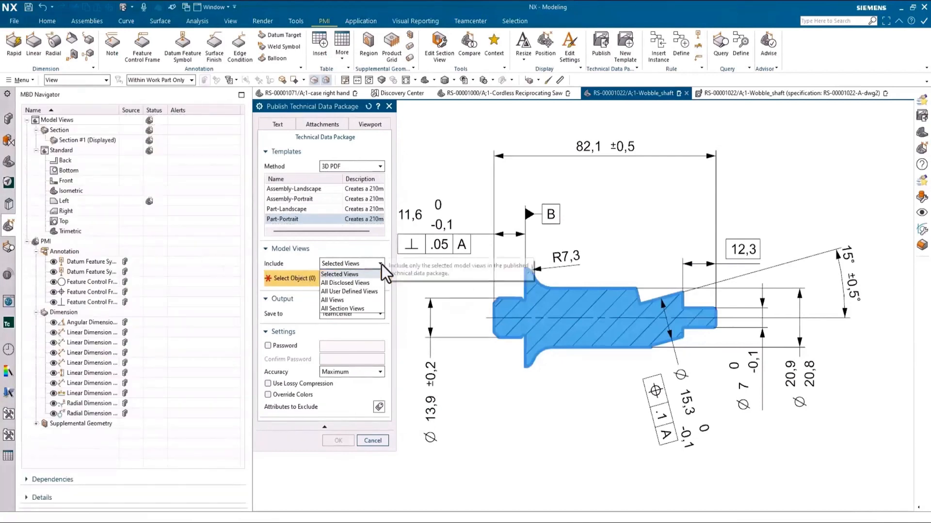
pyautogui.click(349, 274)
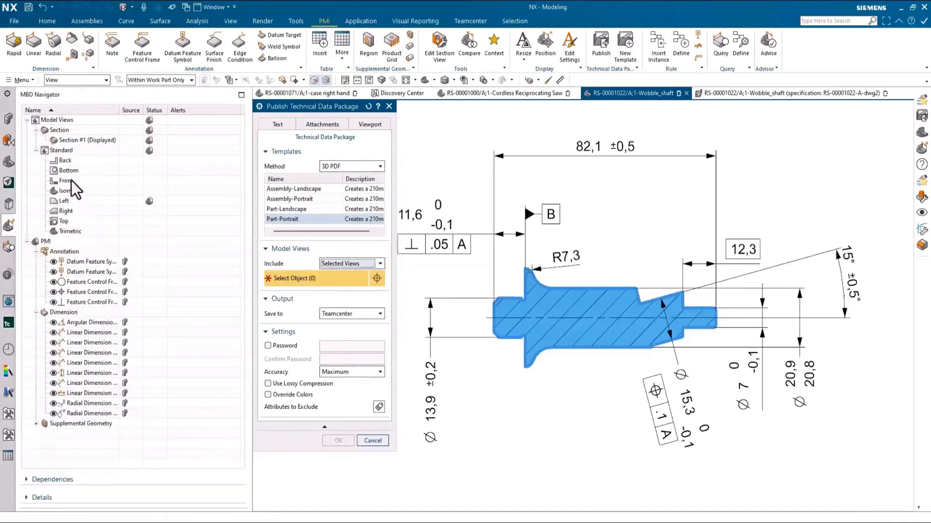
pyautogui.click(68, 197)
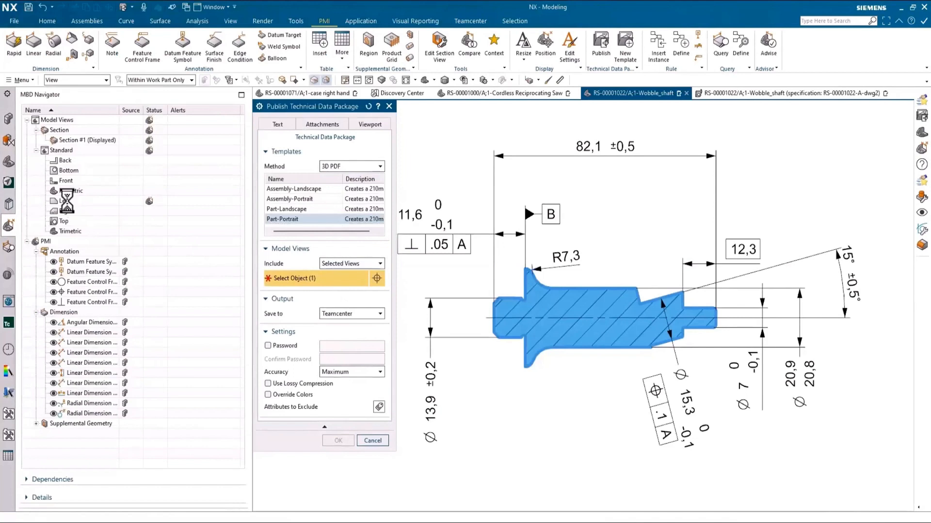
pyautogui.keyDown('shift'); pyautogui.click(89, 230); pyautogui.keyUp('shift')
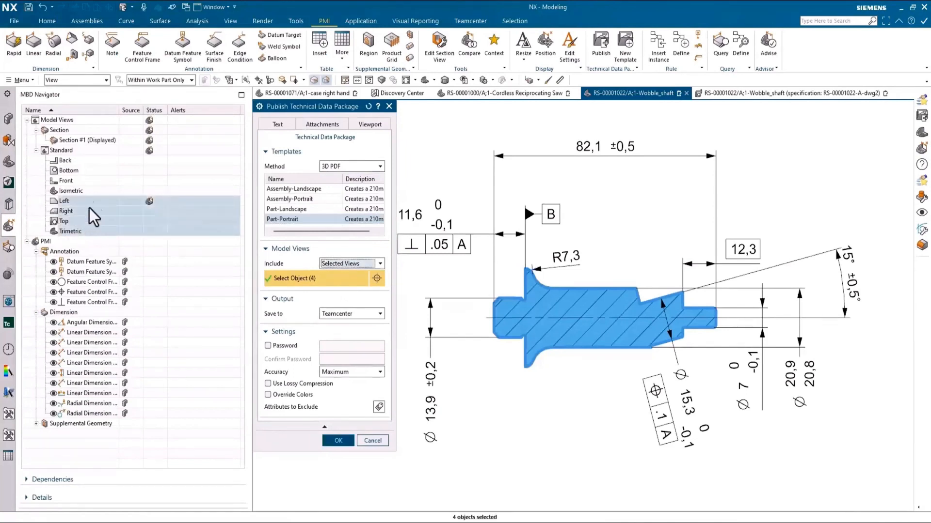
pyautogui.keyDown('ctrl'); pyautogui.click(90, 140); pyautogui.keyUp('ctrl')
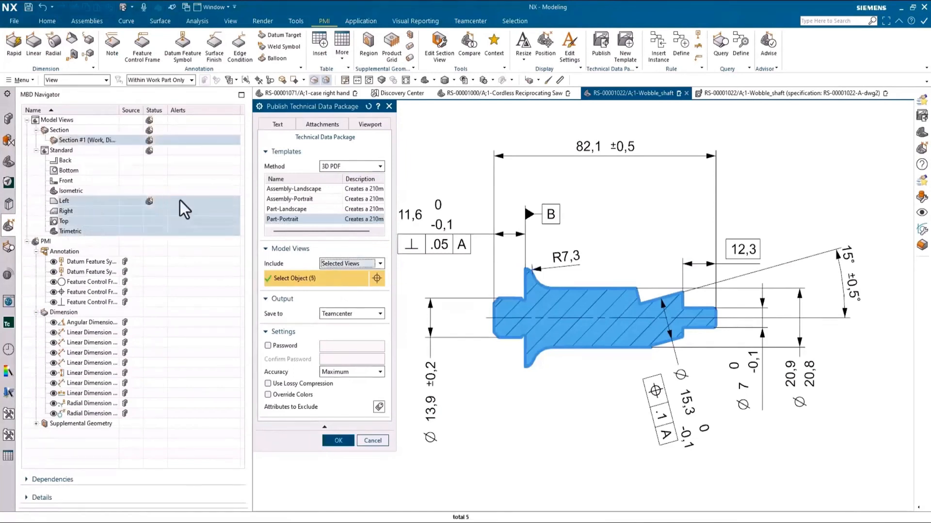
pyautogui.click(381, 315)
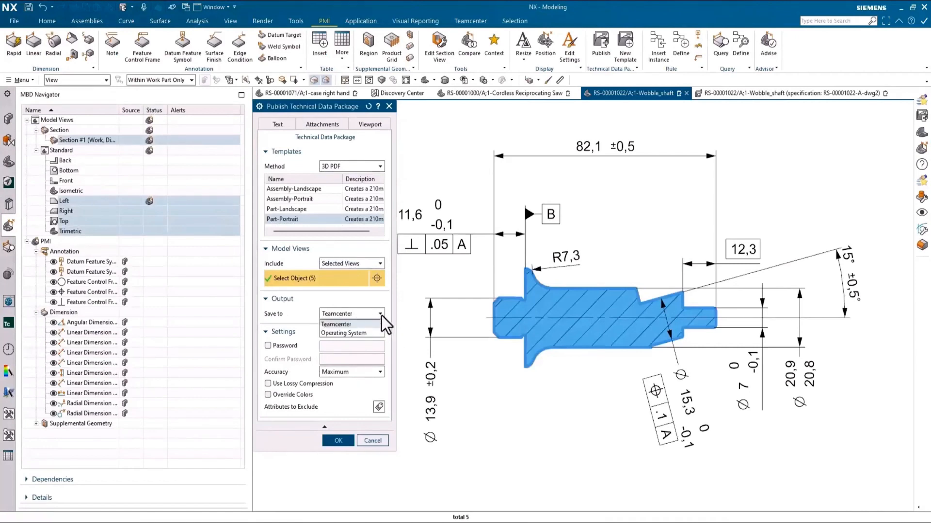
pyautogui.click(381, 314)
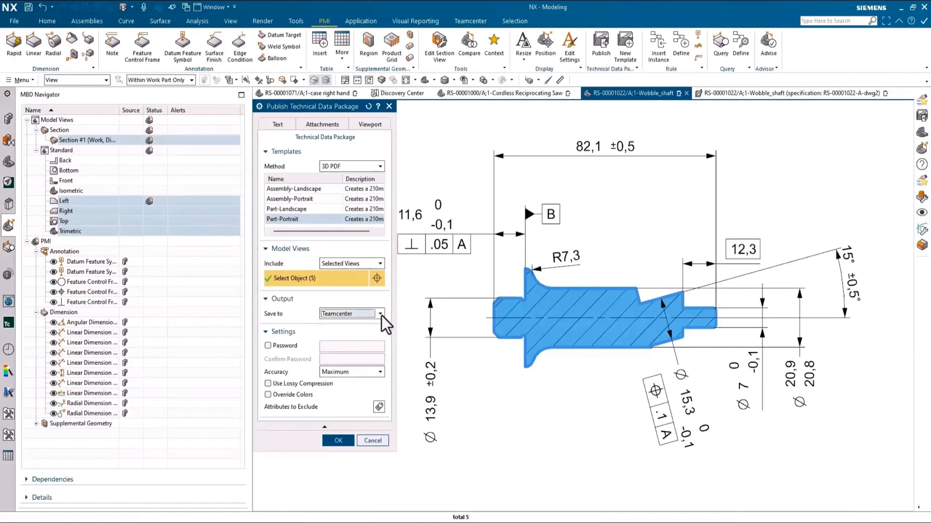
# Step: Fill in the package's text values with part number 1022 and description "wobble shaft"
pyautogui.click(278, 126)
pyautogui.doubleClick(334, 165)
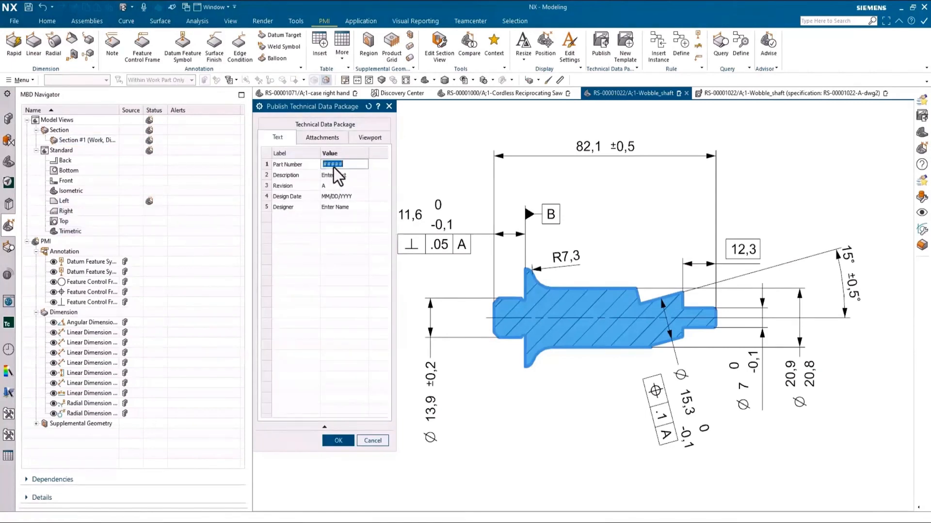
pyautogui.write('1022')
pyautogui.press('Tab')
pyautogui.press('Tab')
pyautogui.write('wob')
# Step: Set the package's design date to "today" and its designer to "me", leaving revision A
pyautogui.press('Tab')
pyautogui.press('Tab')
pyautogui.press('Tab')
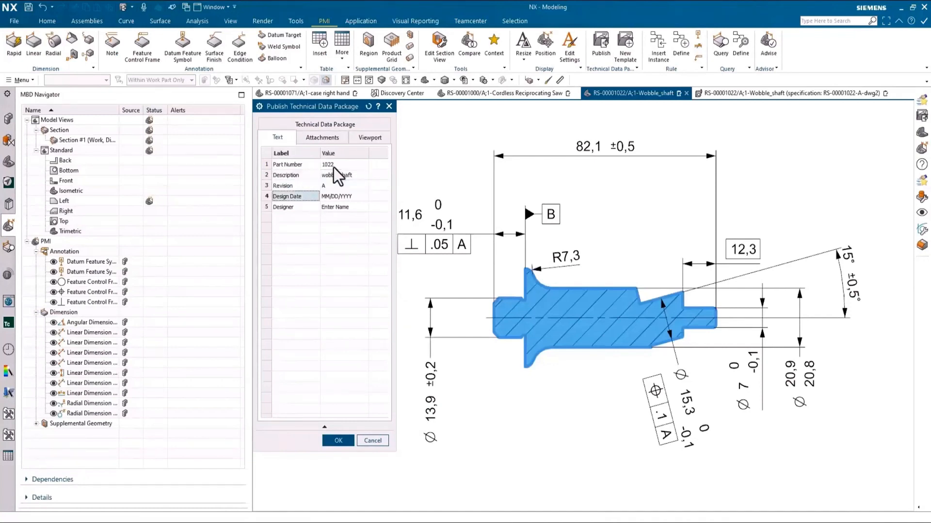
pyautogui.press('Tab')
pyautogui.write('today')
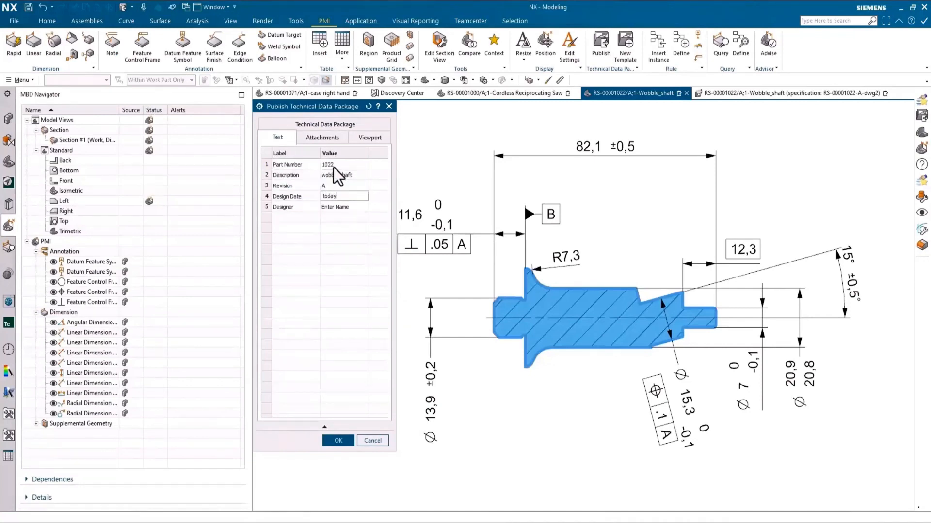
pyautogui.press('Tab')
pyautogui.press('Tab')
pyautogui.write('me')
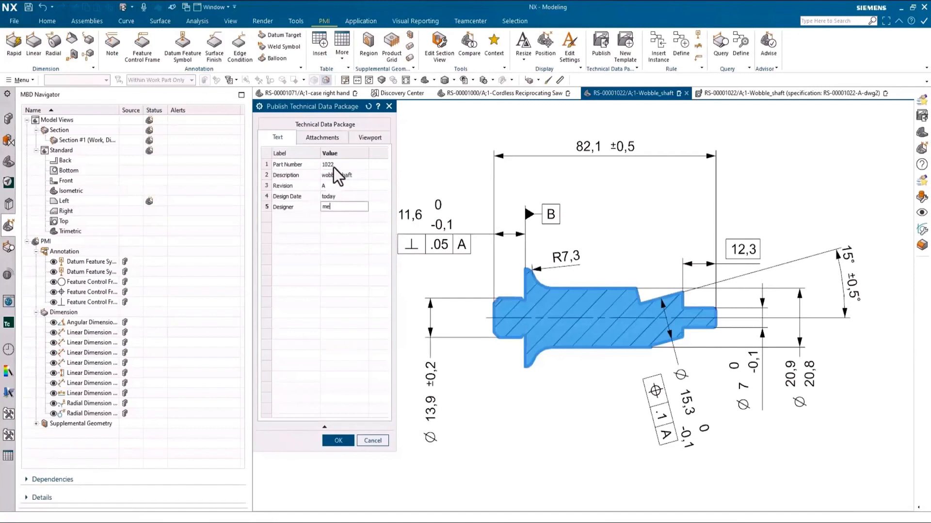
pyautogui.press('Return')
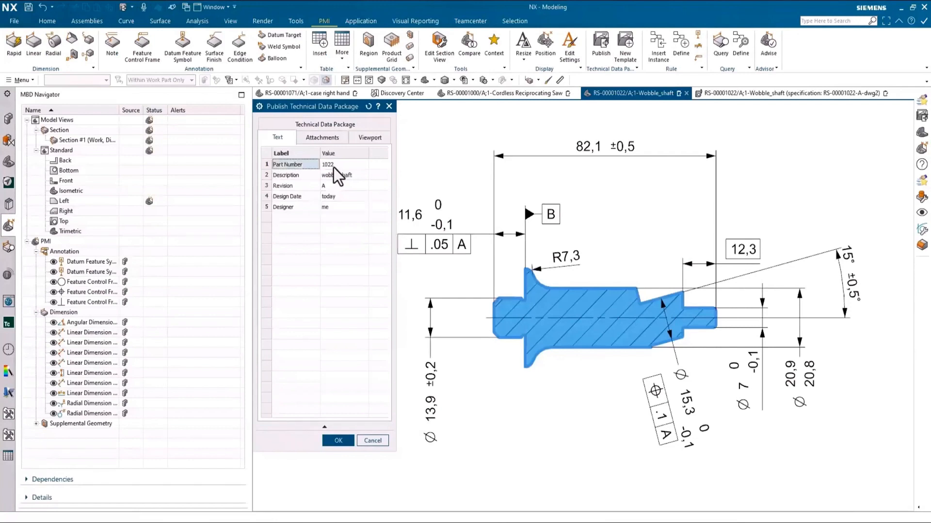
# Step: Attach RS_00001022_B.jt from the operating system's 3_Document folder to the technical data package
pyautogui.click(318, 140)
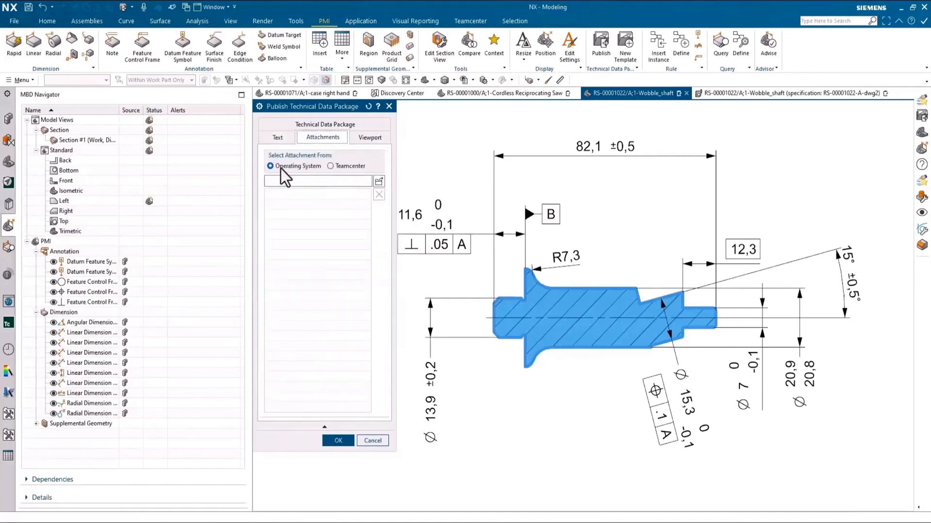
pyautogui.click(377, 182)
pyautogui.click(422, 215)
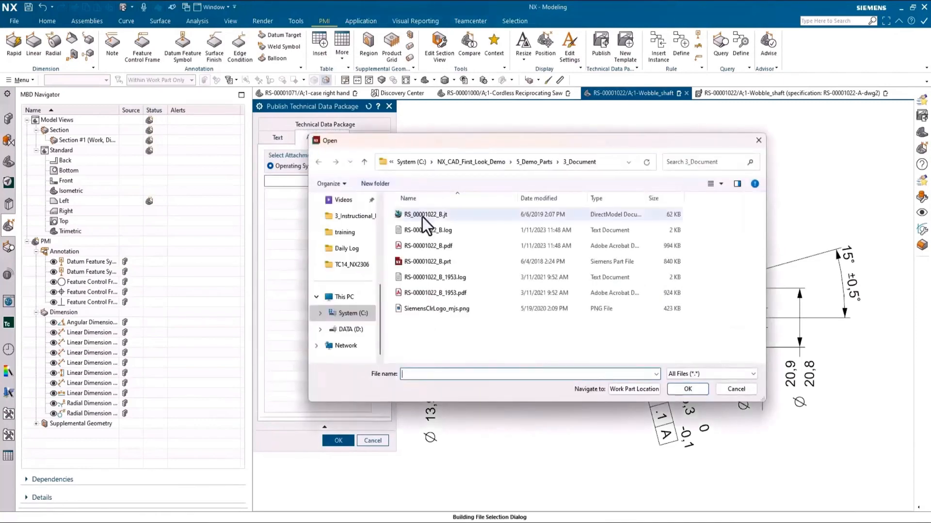
pyautogui.click(687, 389)
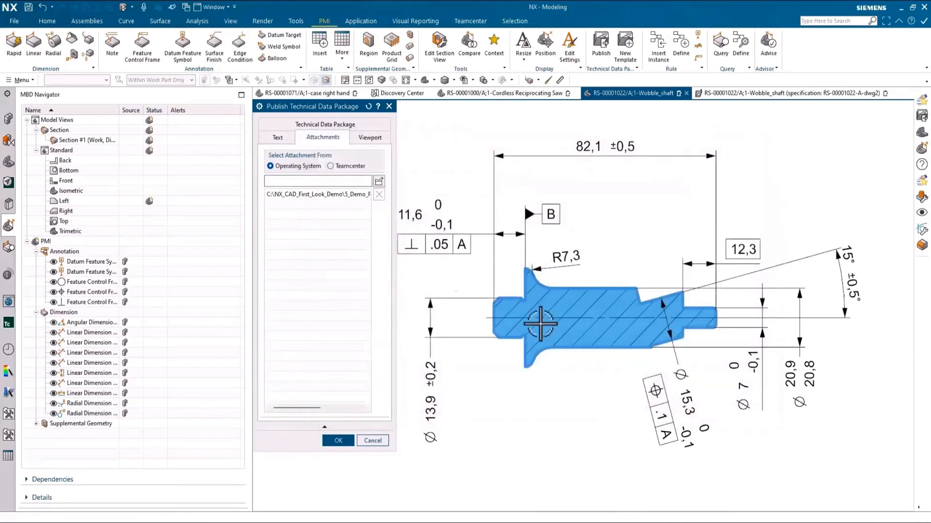
# Step: Assign the Section #1 model view to Viewport1 and publish the technical data package
pyautogui.click(368, 141)
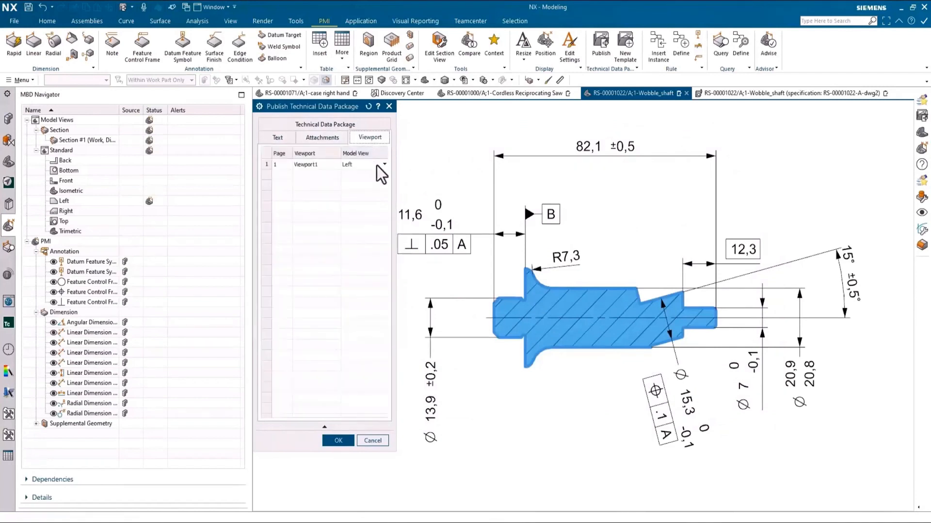
pyautogui.click(383, 165)
pyautogui.click(383, 164)
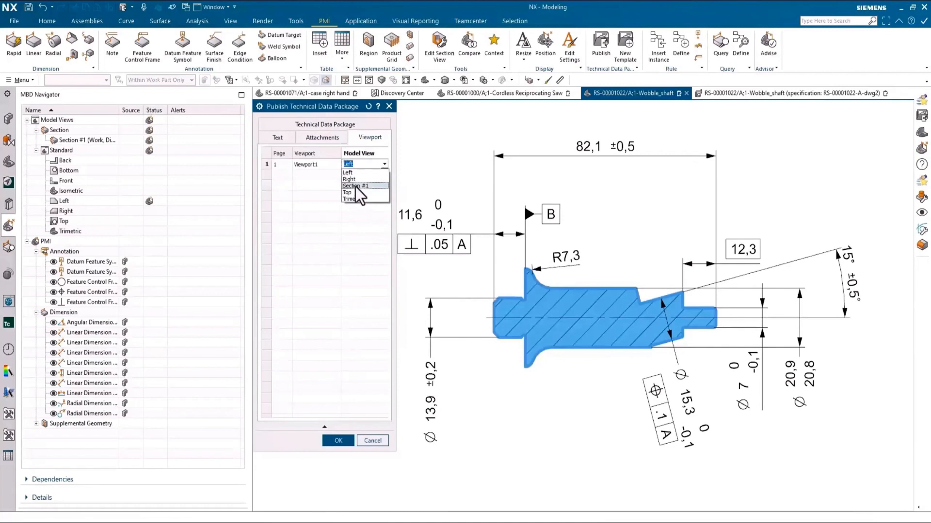
pyautogui.click(355, 186)
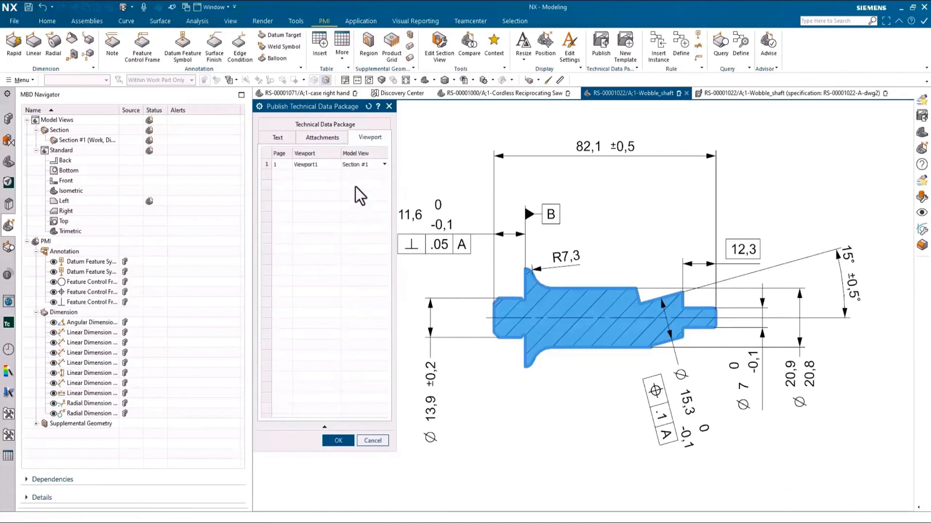
pyautogui.click(316, 125)
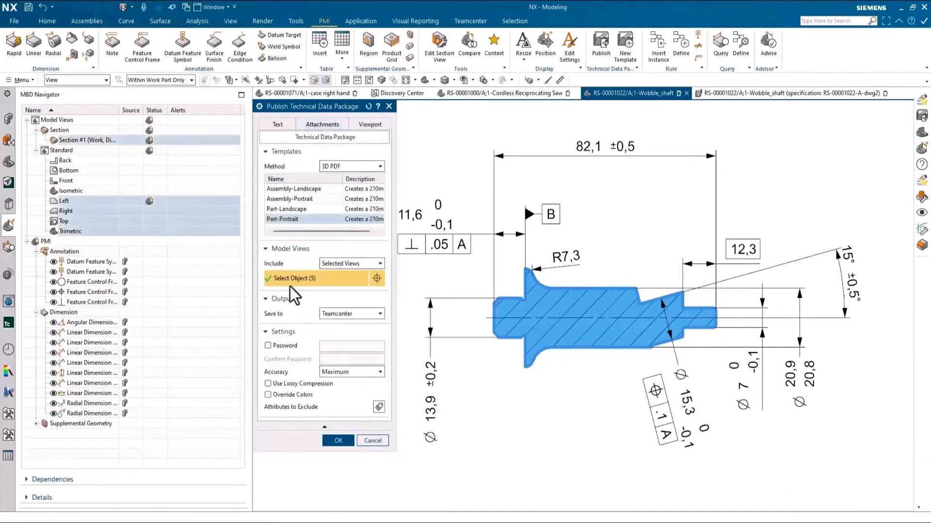
pyautogui.click(335, 441)
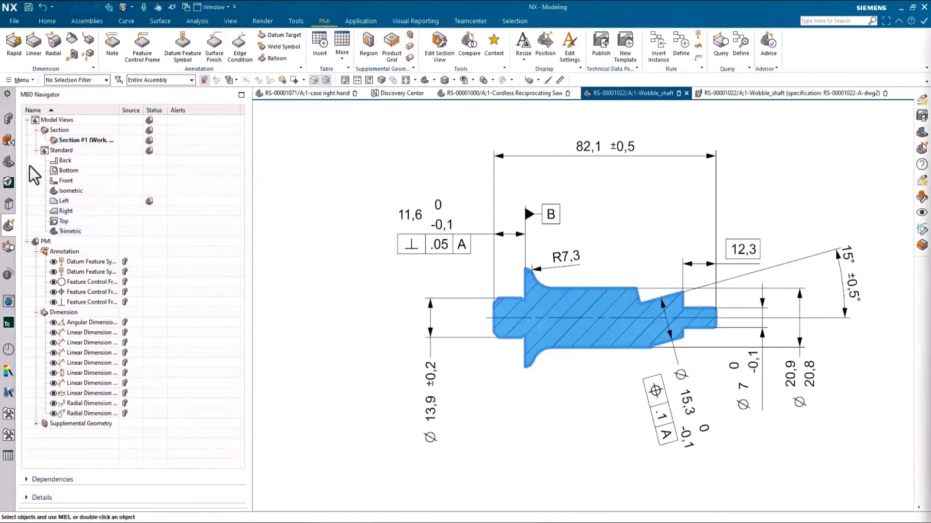
# Step: Search Teamcenter Active Workspace for "wobble" and open the attachments of the Wobble_shaft item revision
pyautogui.click(8, 323)
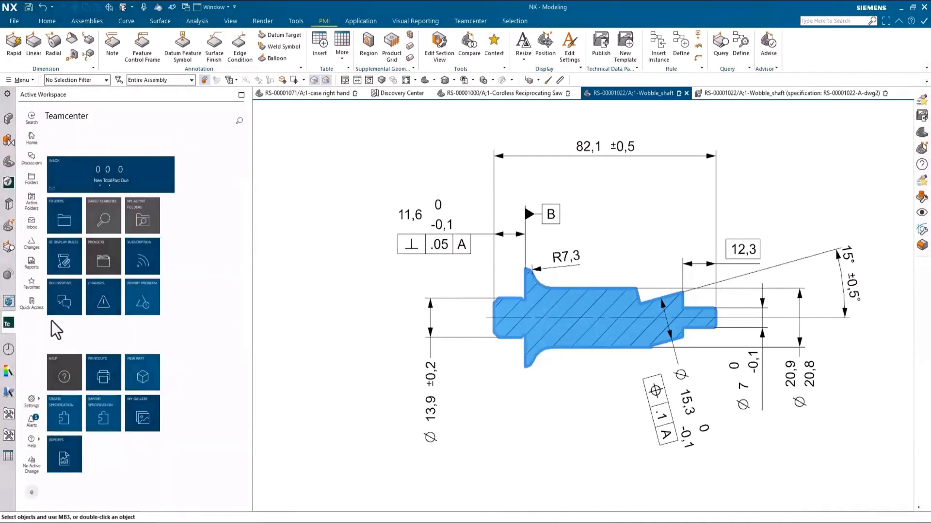
pyautogui.click(241, 95)
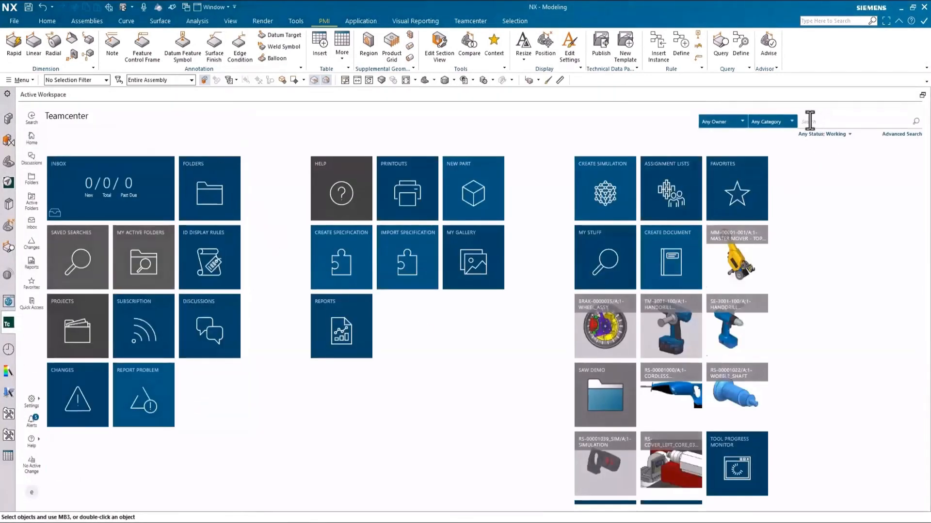
pyautogui.click(810, 121)
pyautogui.write('wobble')
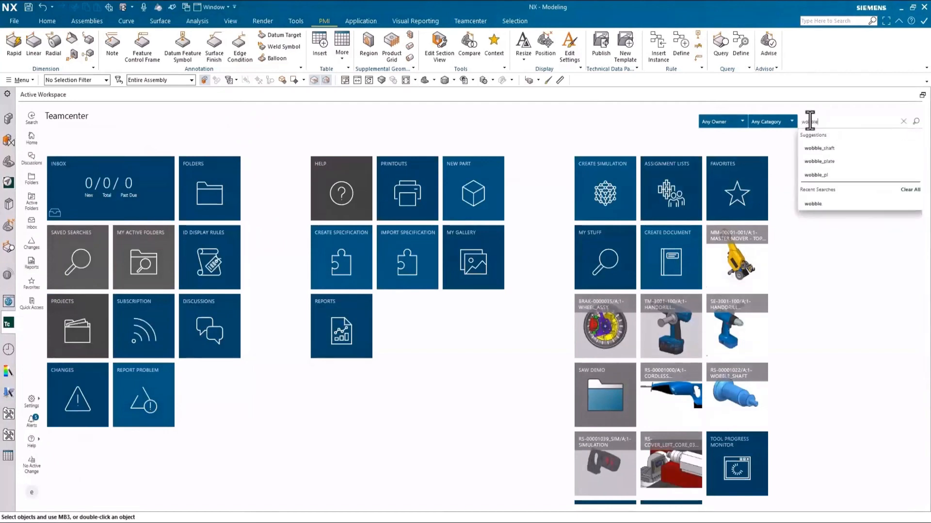
pyautogui.press('Return')
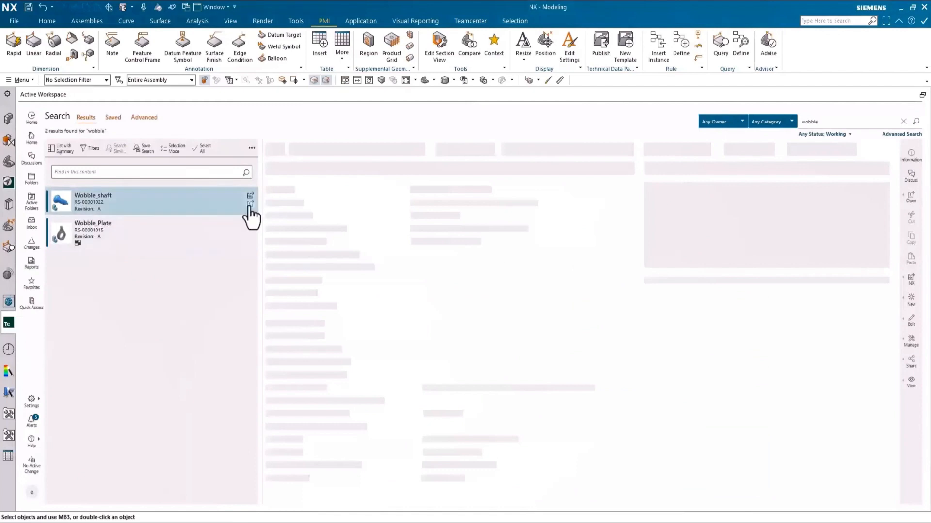
pyautogui.click(250, 204)
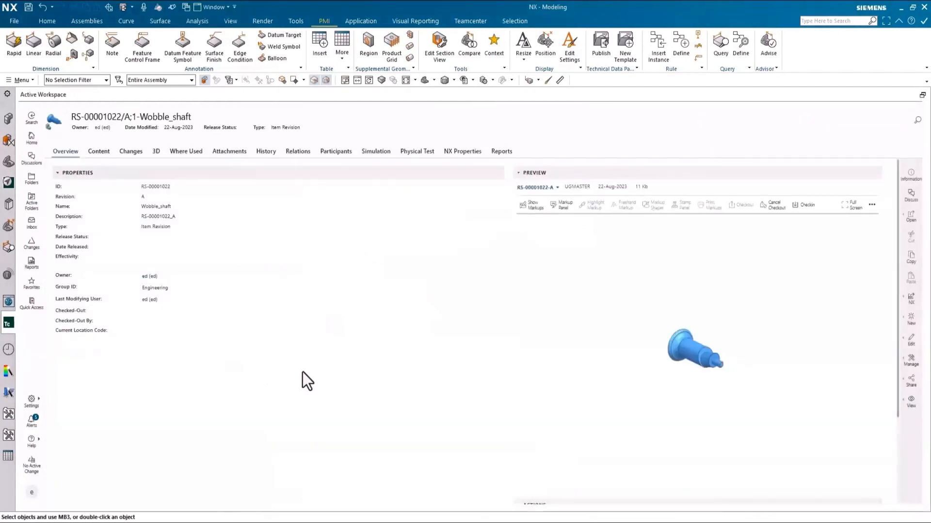
pyautogui.click(228, 153)
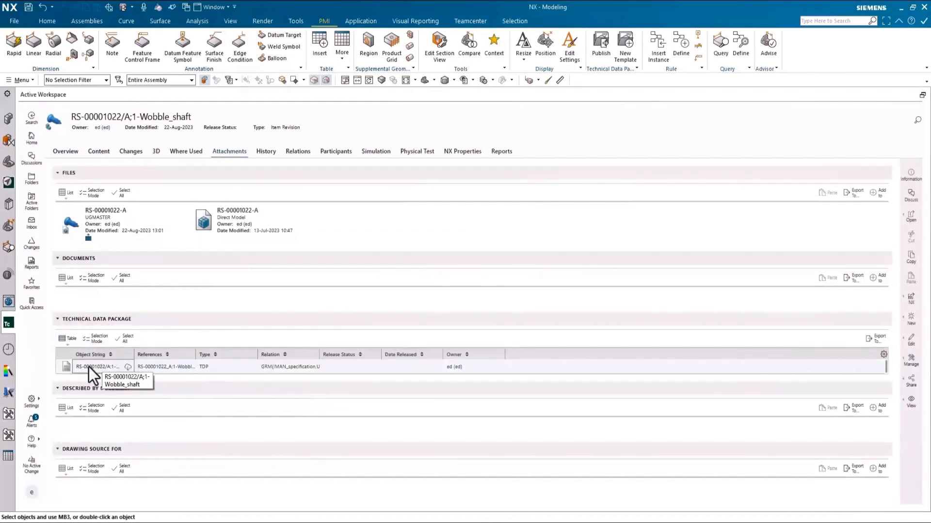
# Step: Download the technical data package to C:\Temp as RS-00001022_A;1-Wobble_shaft.pdf and open it
pyautogui.click(127, 368)
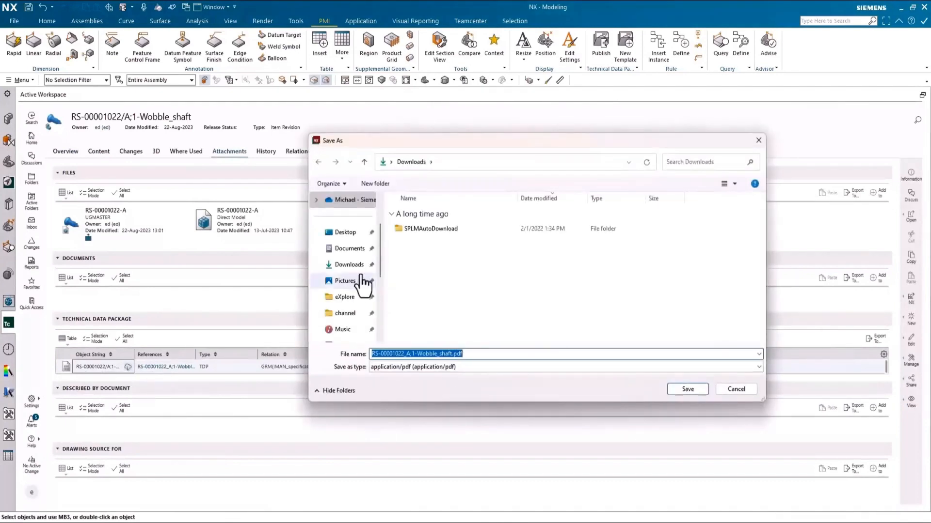
pyautogui.moveTo(380, 255); pyautogui.dragTo(372, 314)
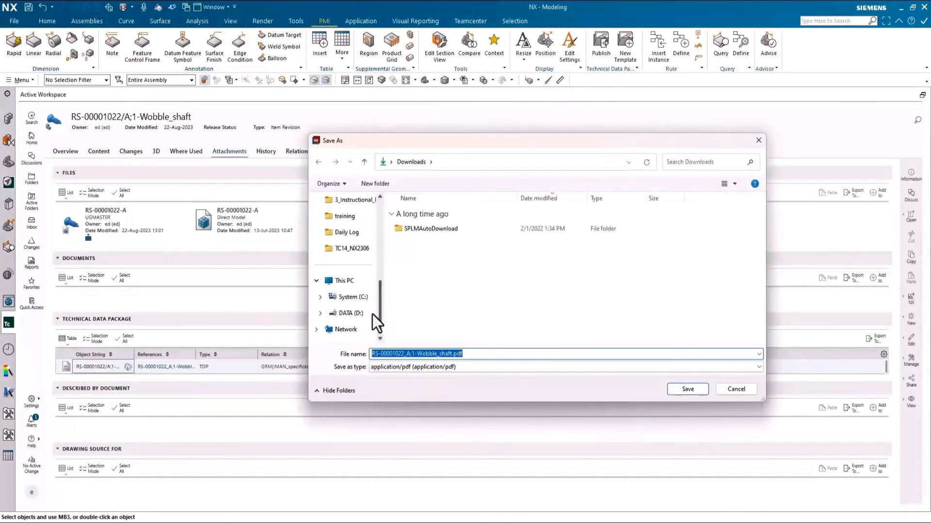
pyautogui.click(347, 298)
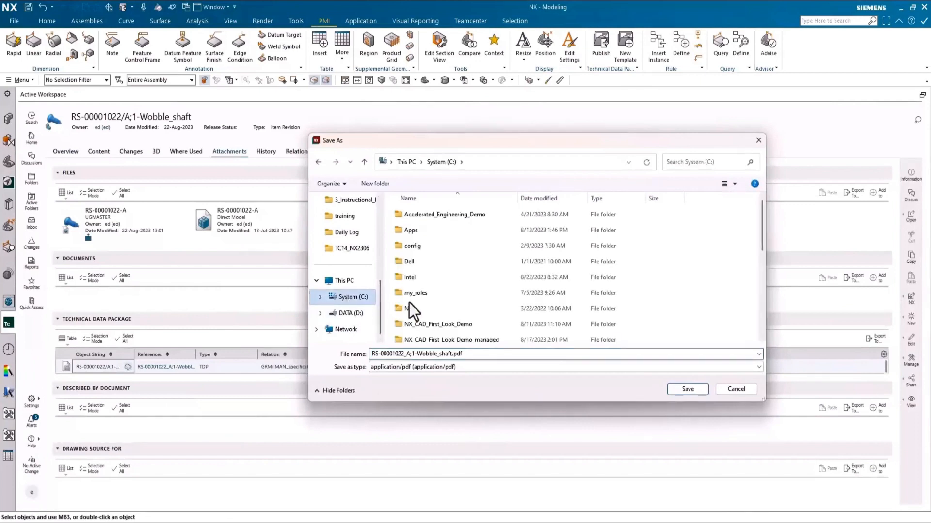
pyautogui.scroll(-3, 436, 315)
pyautogui.doubleClick(412, 304)
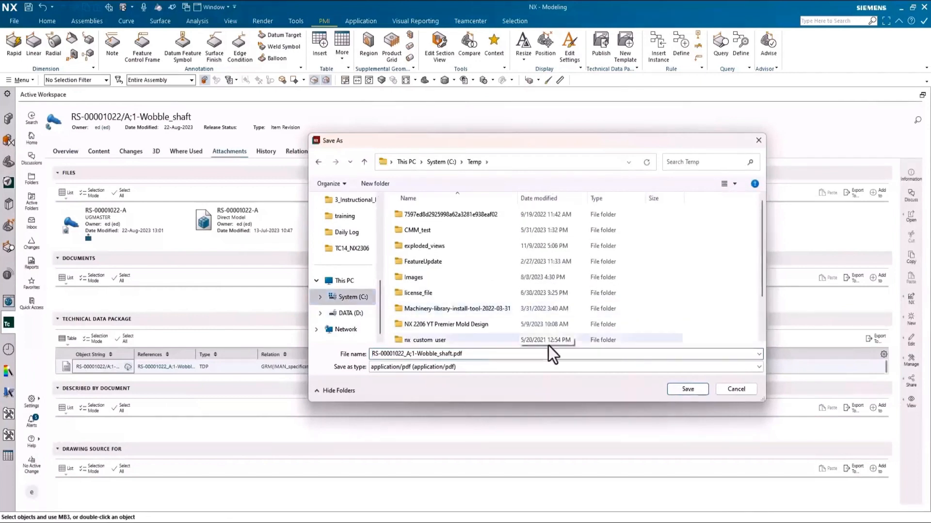
pyautogui.click(686, 389)
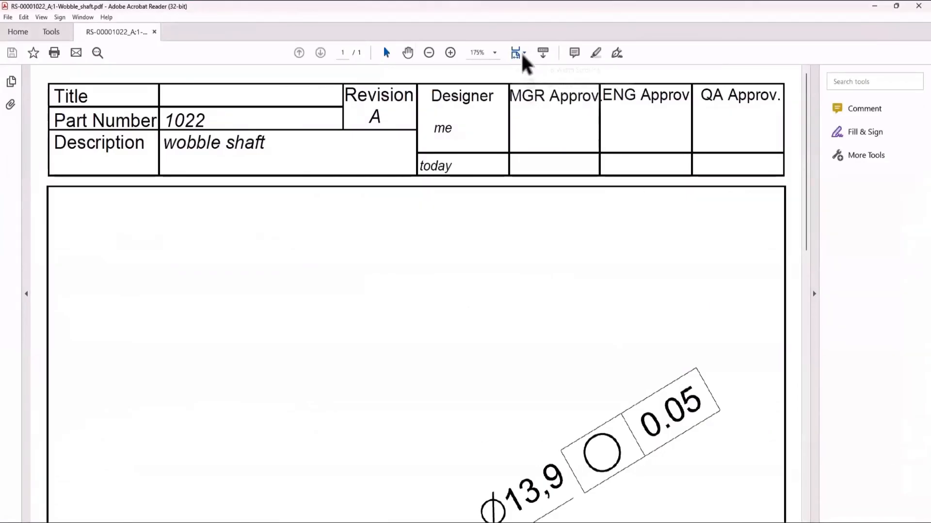
# Step: Fit one full page of the PDF in the window and trust the document one time only to enable its 3D content
pyautogui.click(520, 53)
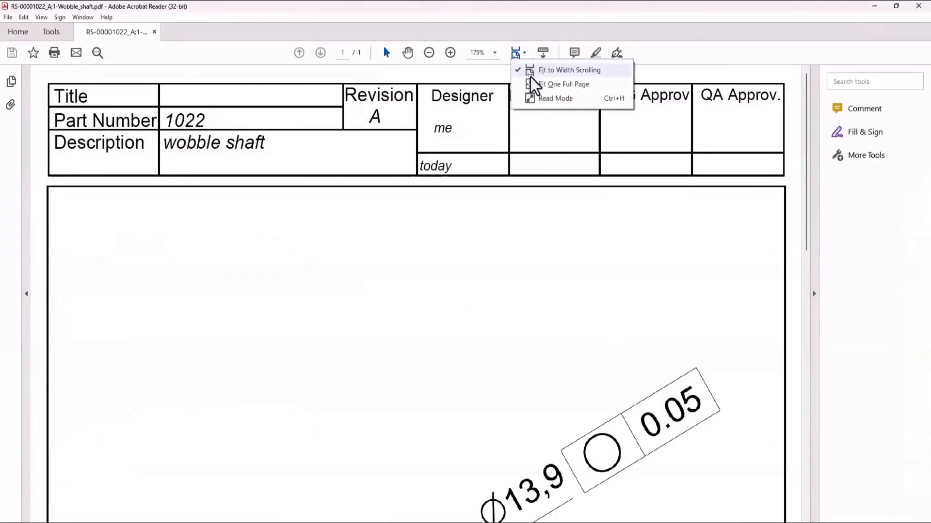
pyautogui.click(533, 85)
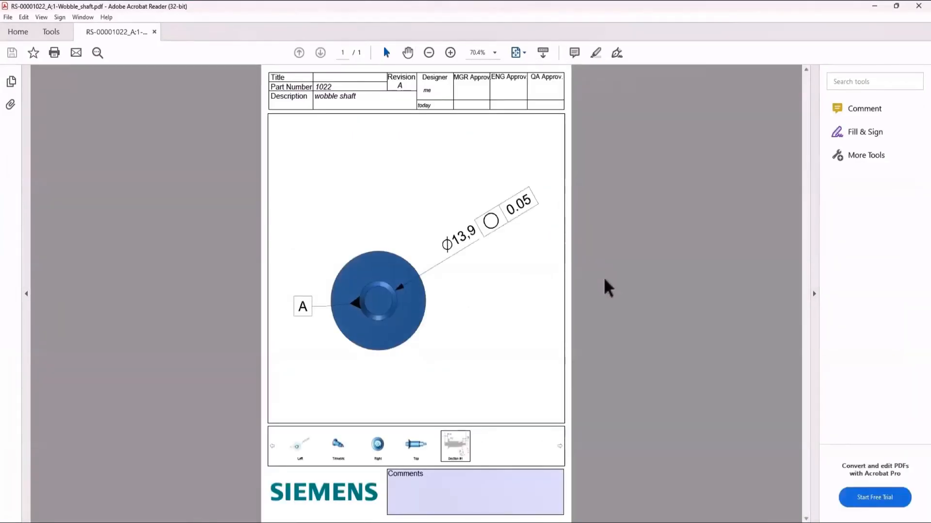
pyautogui.click(756, 78)
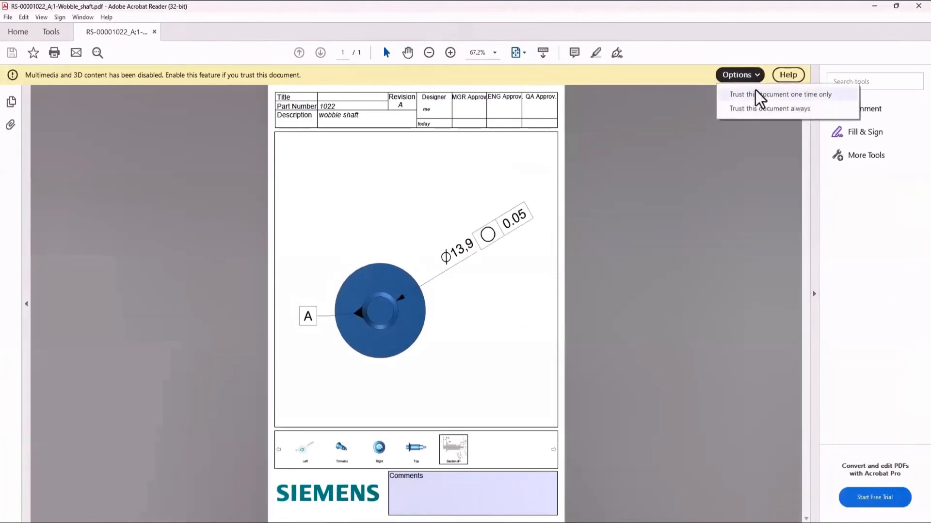
pyautogui.click(755, 95)
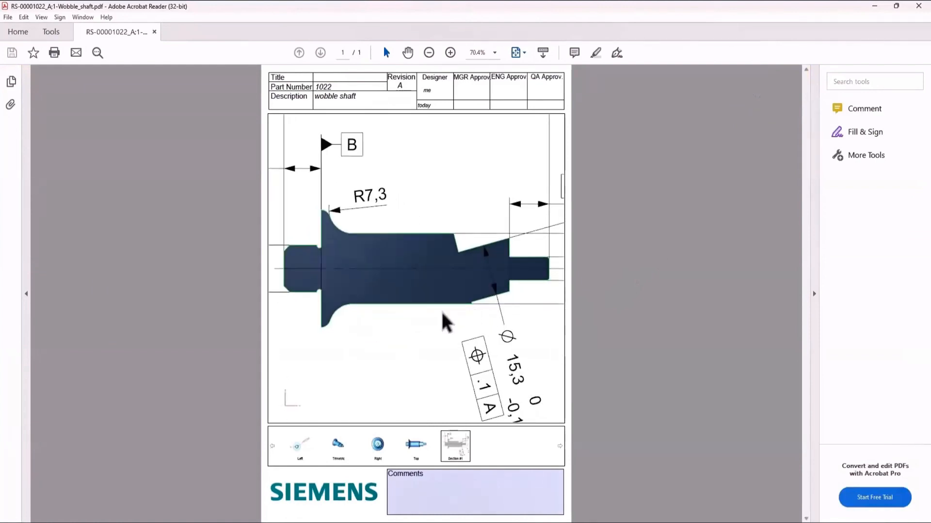
# Step: Fit all visible parts and PMI in the Section #1 viewport, and display the Top and Left model views
pyautogui.rightClick(446, 214)
pyautogui.moveTo(493, 221)
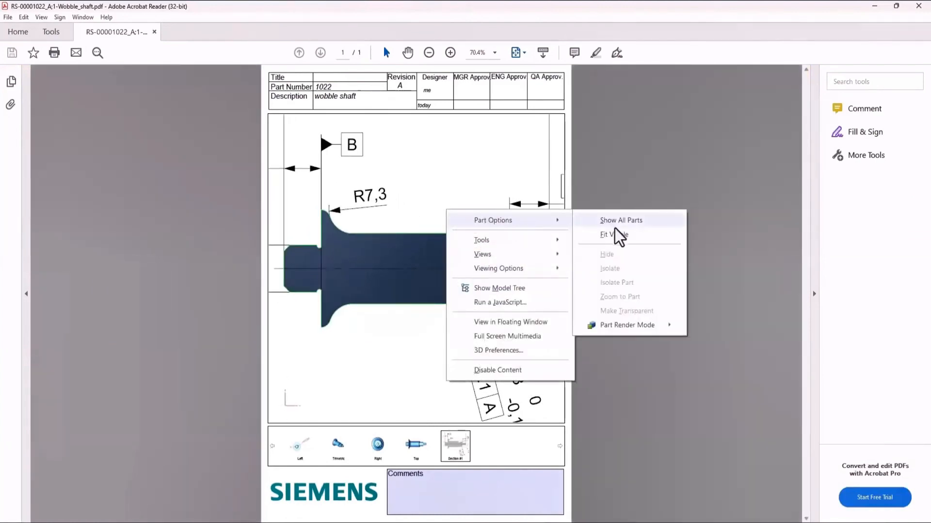
pyautogui.click(614, 234)
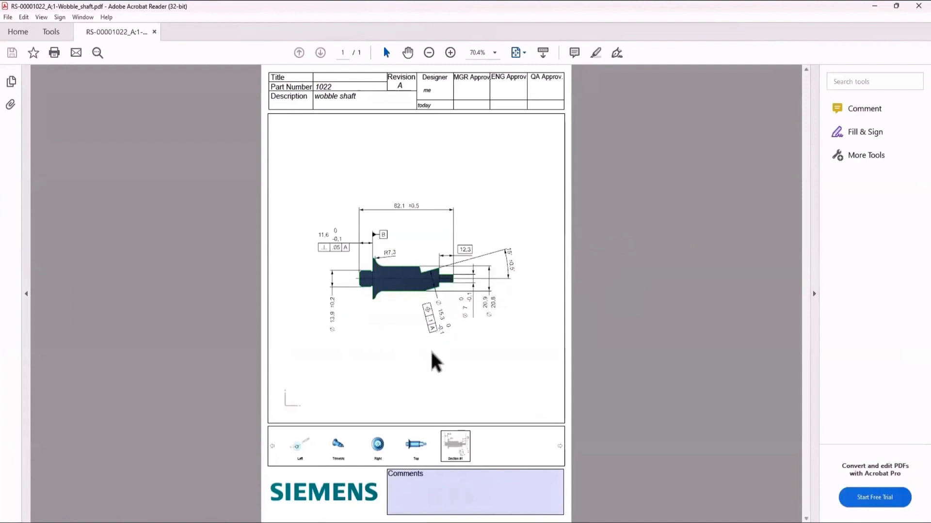
pyautogui.click(417, 446)
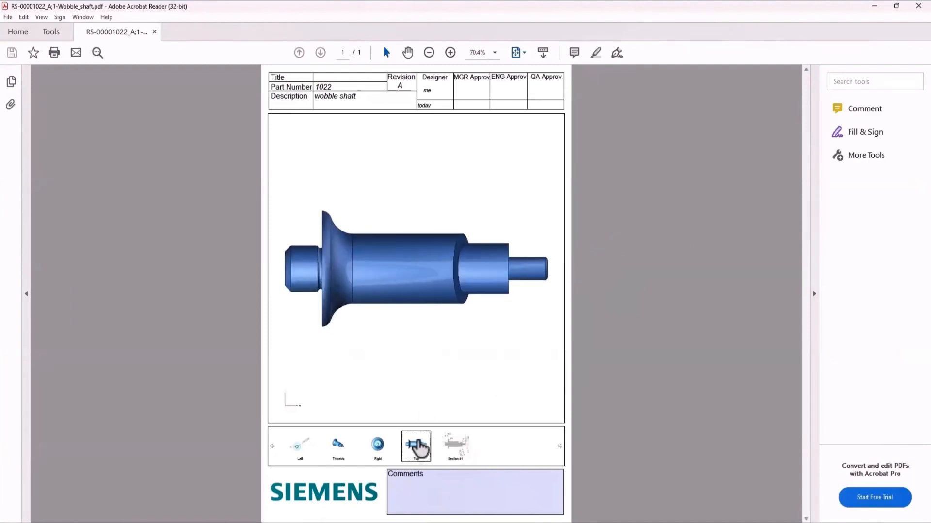
pyautogui.click(301, 446)
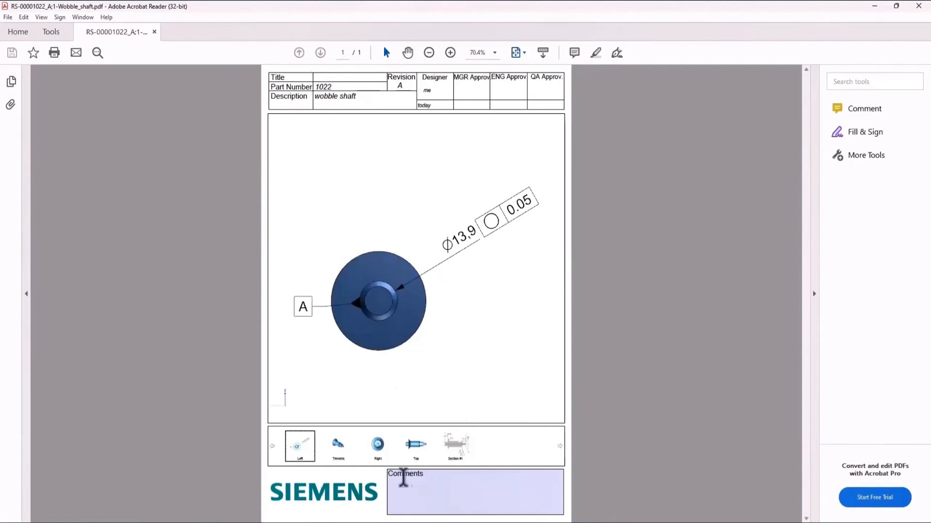
# Step: Enter "Comments here" in the PDF's Comments field
pyautogui.click(437, 482)
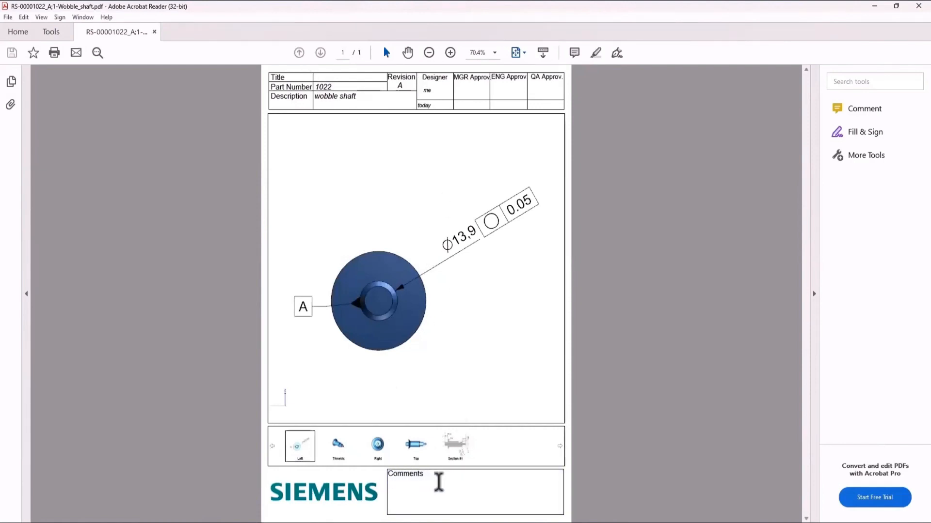
pyautogui.write('Comments here')
# Step: Show the PDF's file attachments and select RS_00001022_B.jt
pyautogui.click(11, 83)
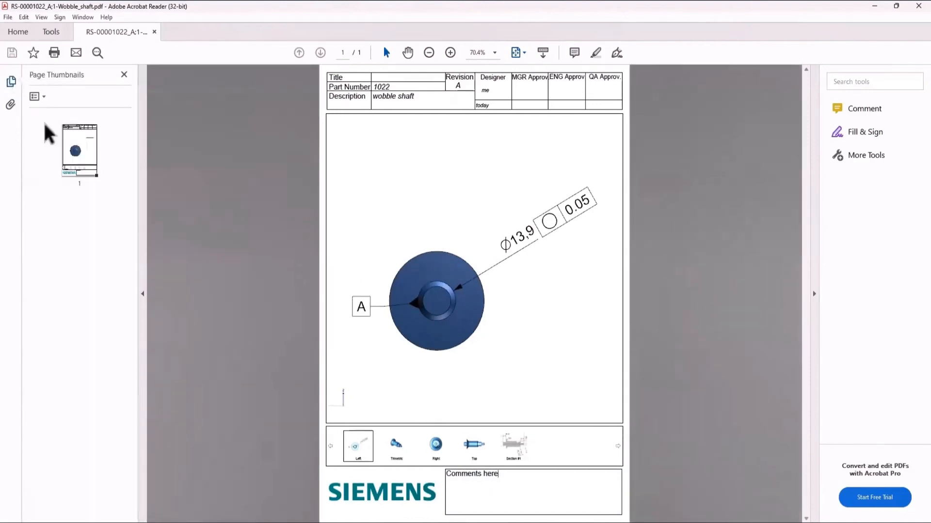
pyautogui.click(10, 106)
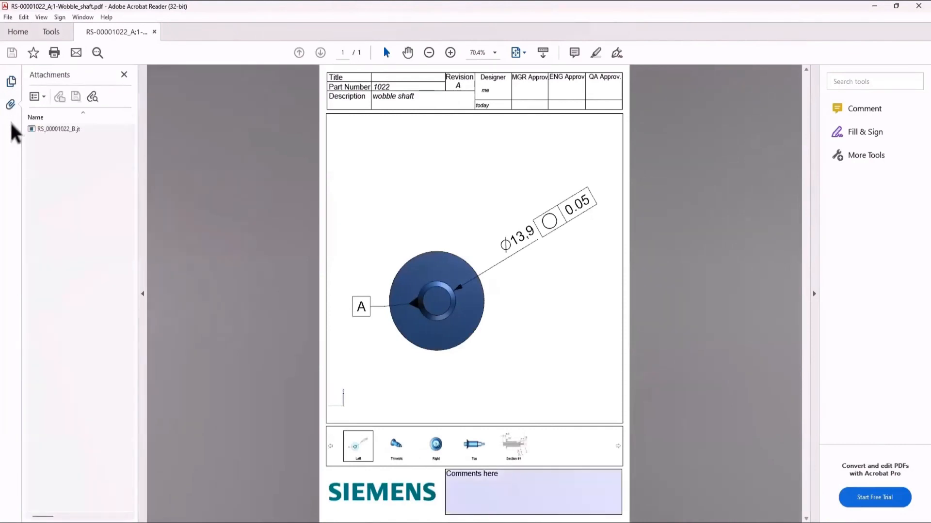
pyautogui.click(59, 130)
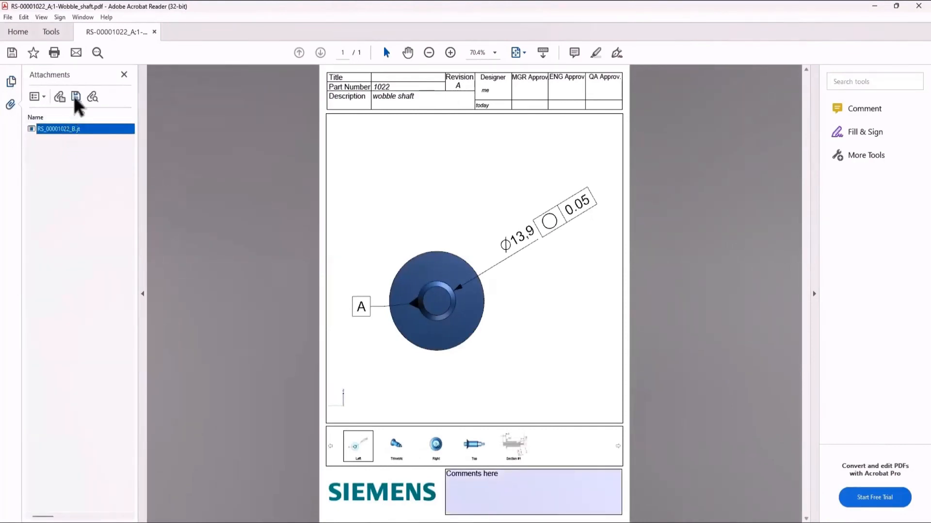